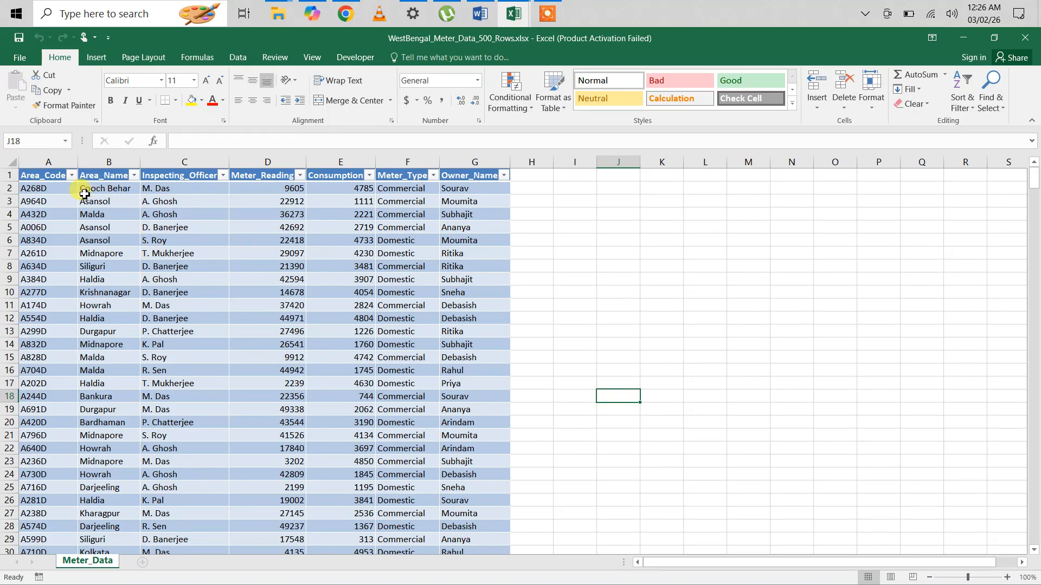
left_click(102, 190)
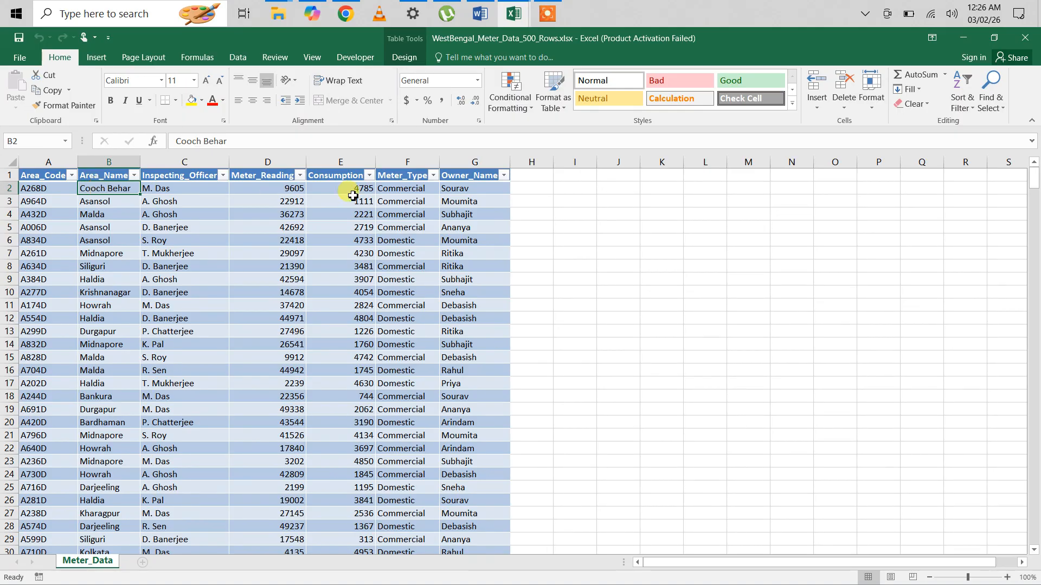
left_click(539, 190)
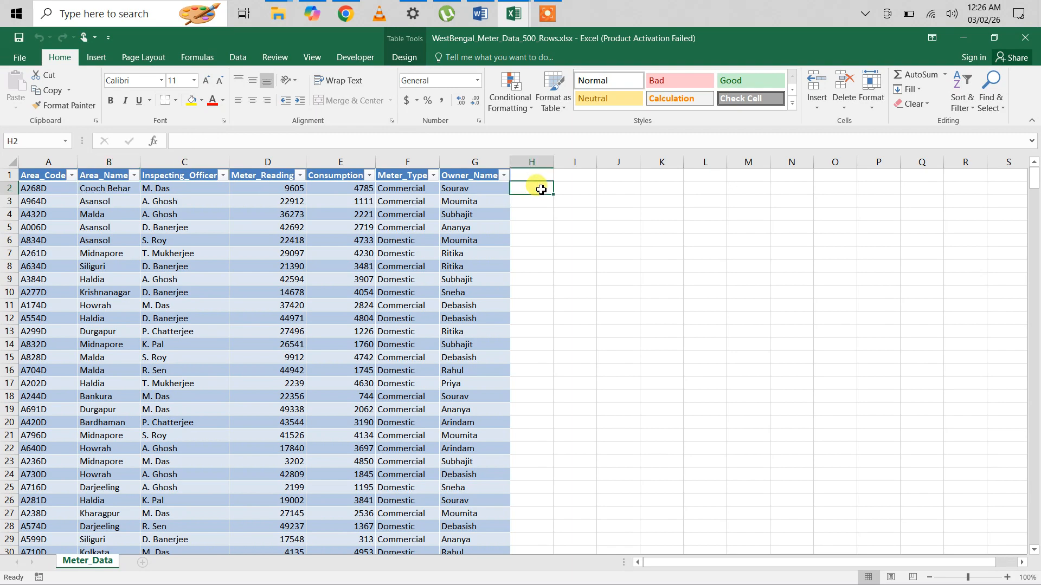
type("=")
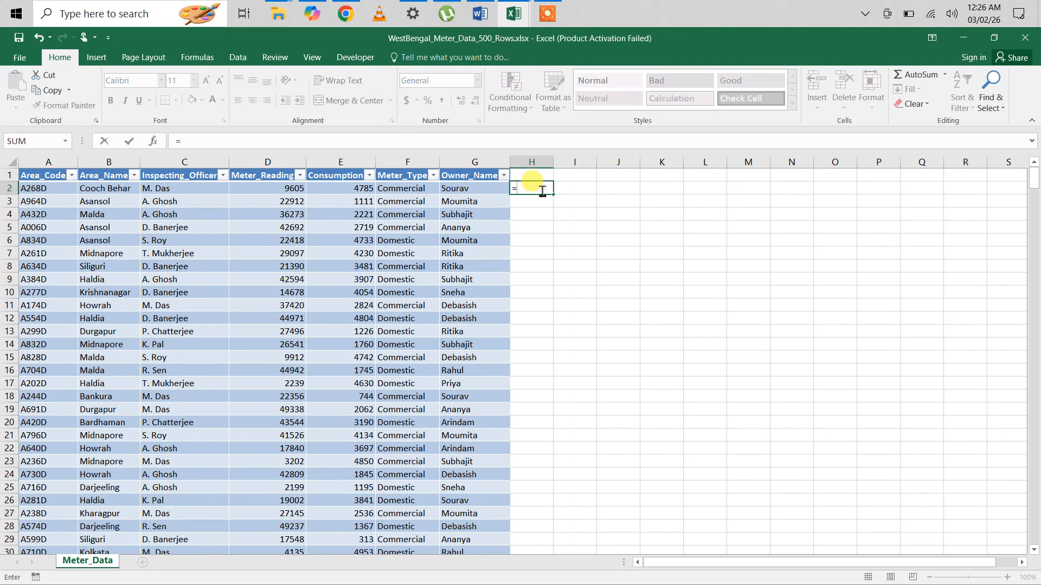
type("Trim")
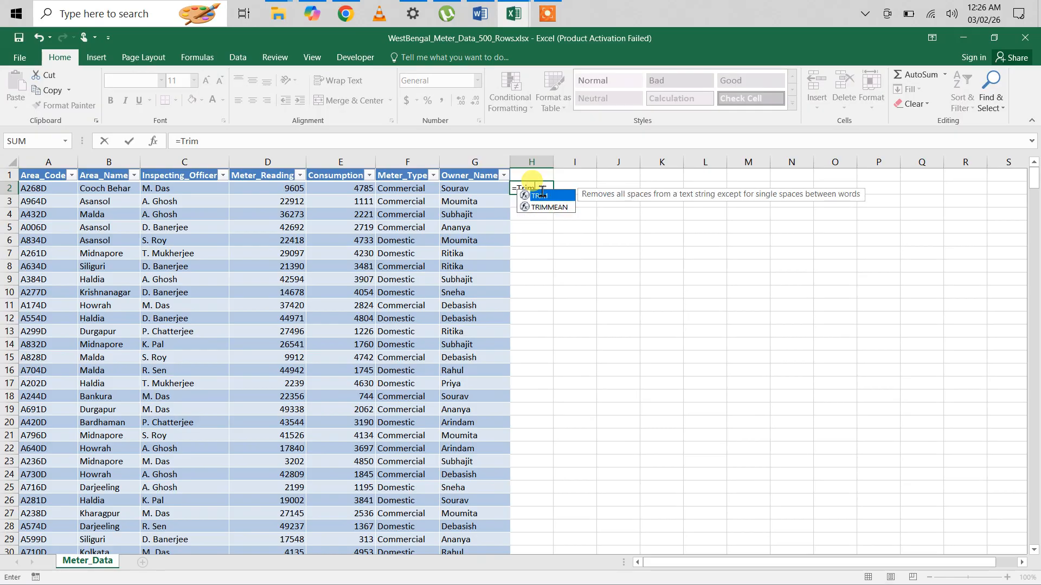
double_click(540, 195)
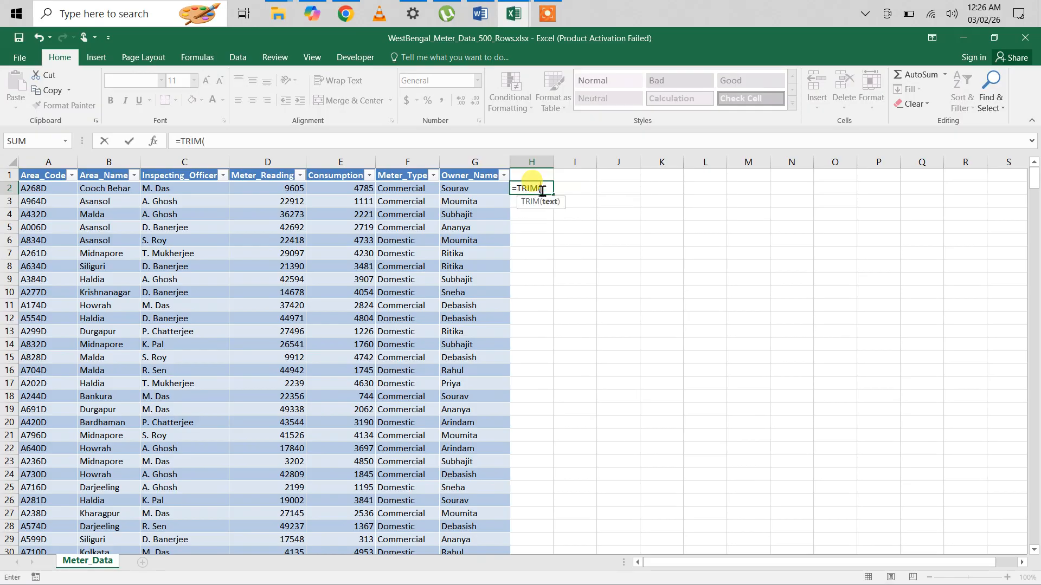
left_click(105, 188)
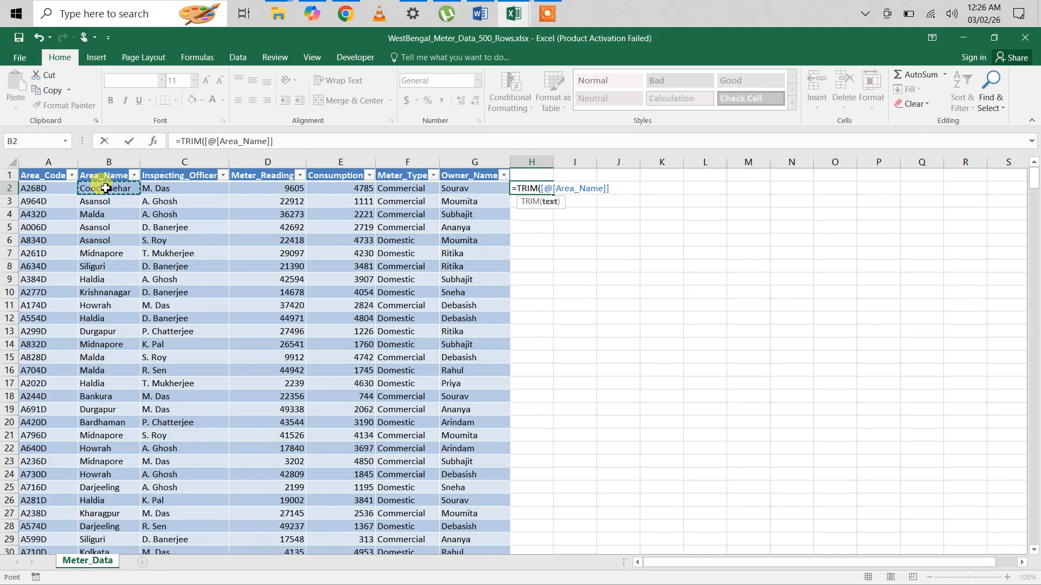
key("Escape")
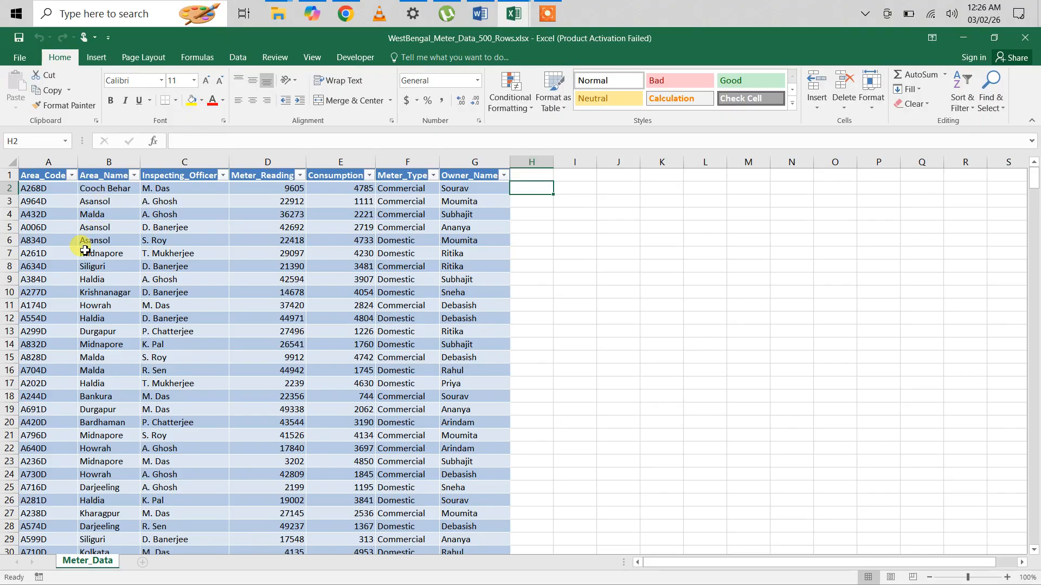
Examine the meter records in the table from the first row down to the last and return to the header row.
left_click(49, 187)
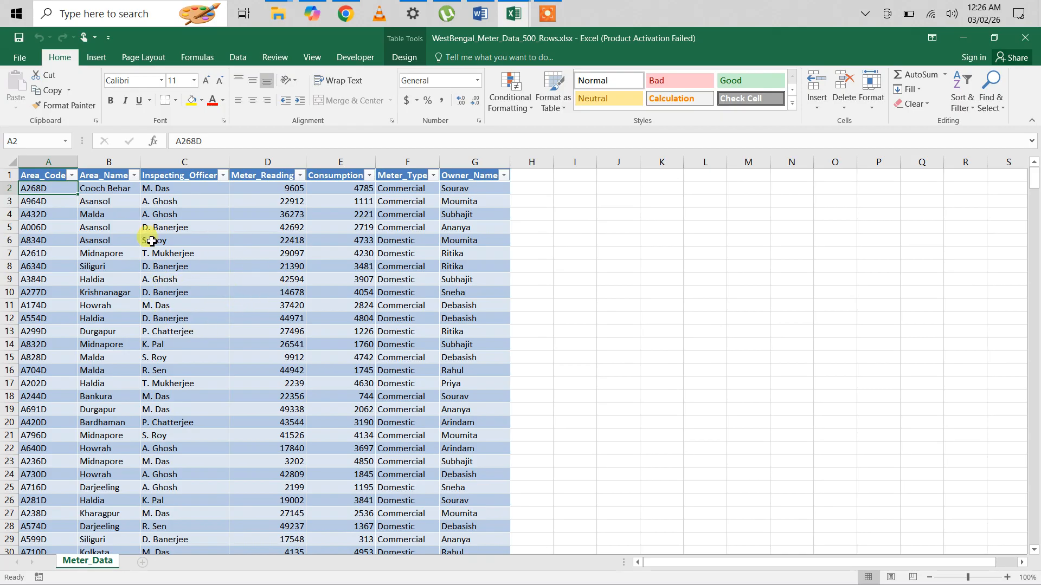
left_click(112, 192)
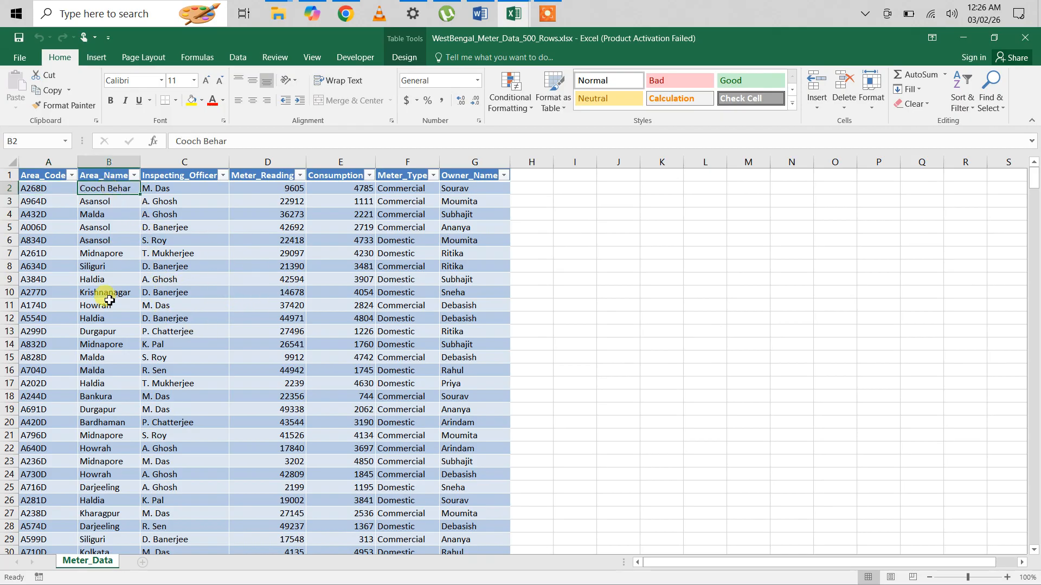
left_click(89, 356)
left_click(92, 373)
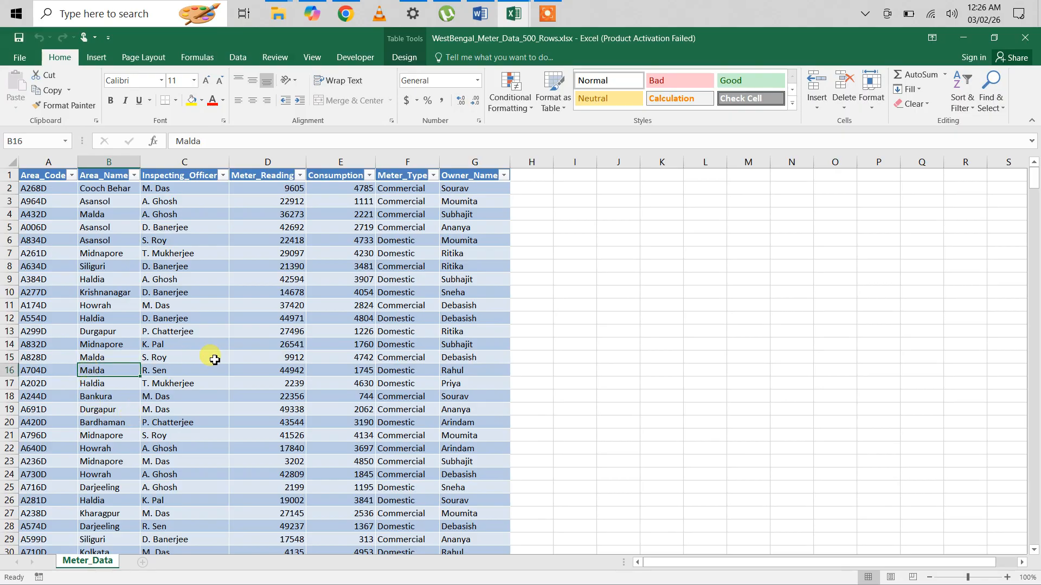
scroll(218, 361, "down", 13)
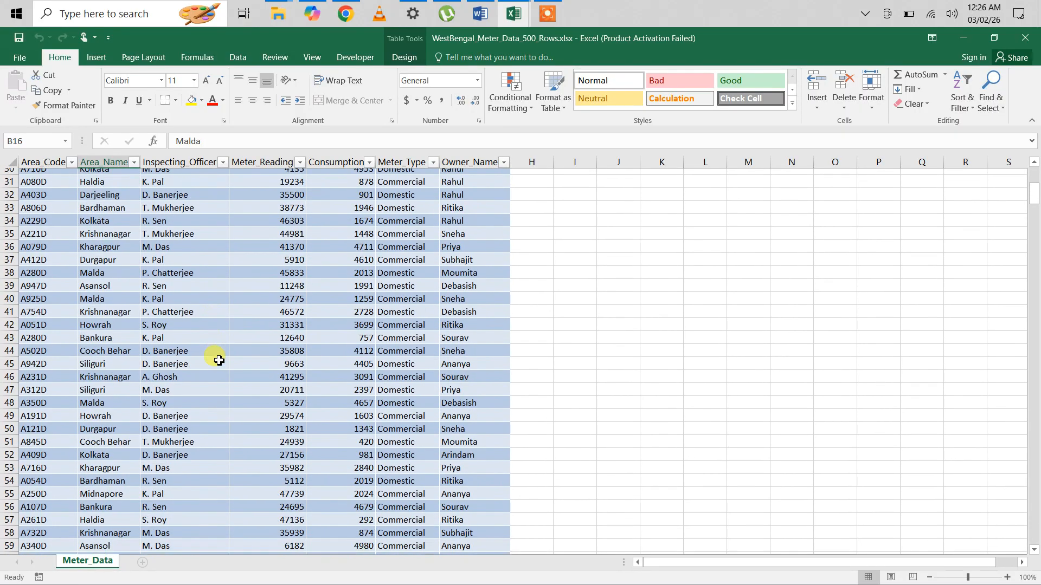
scroll(219, 361, "down", 8)
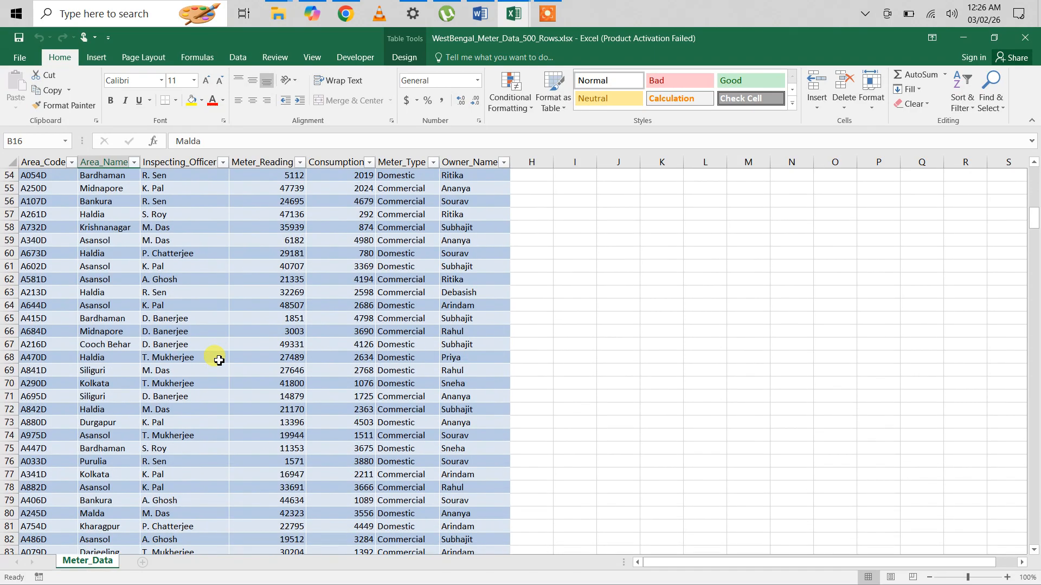
scroll(218, 360, "down", 20)
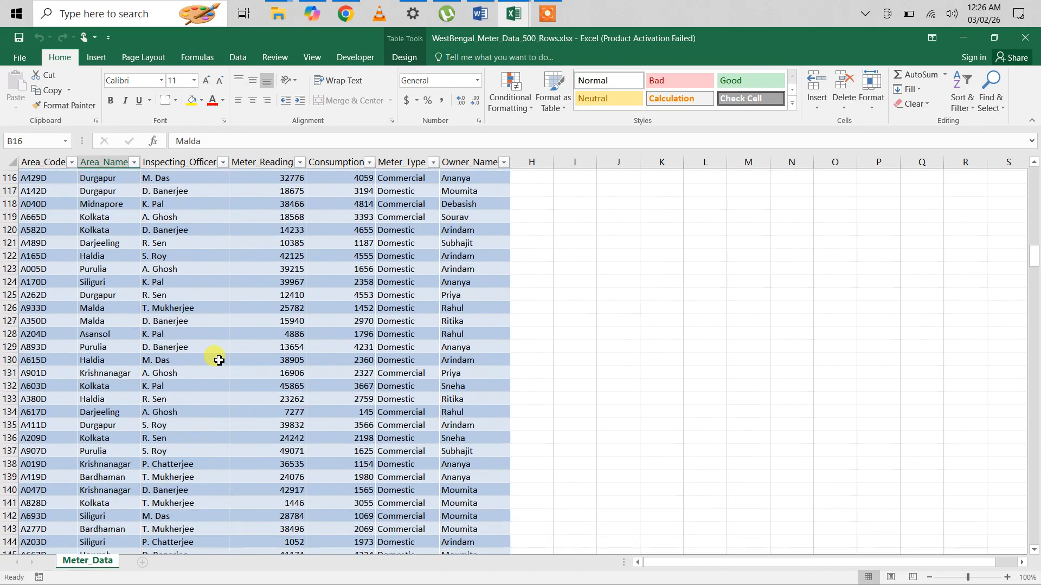
scroll(218, 361, "down", 20)
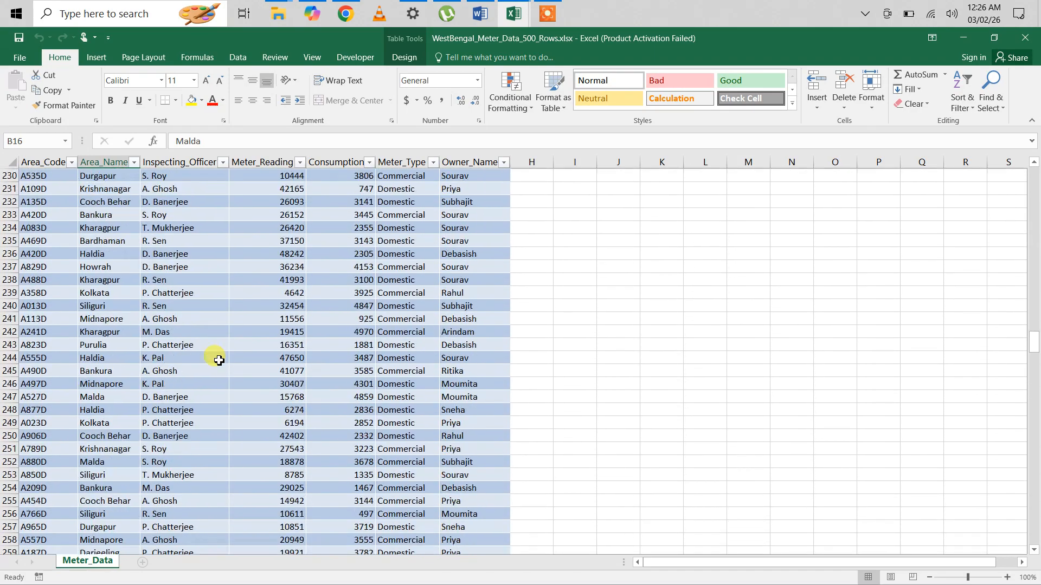
scroll(218, 361, "down", 20)
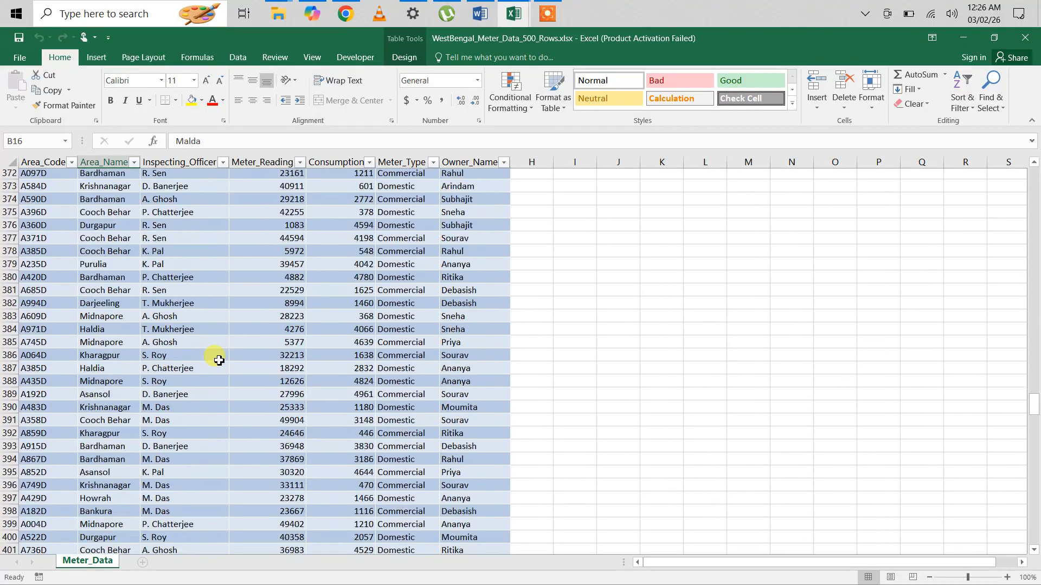
scroll(218, 361, "down", 20)
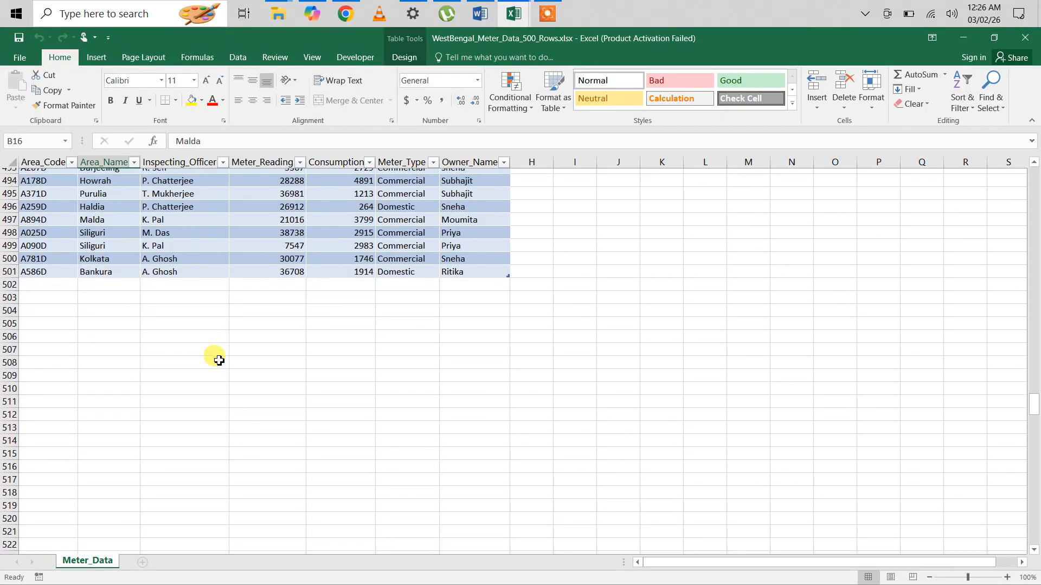
left_click(59, 280)
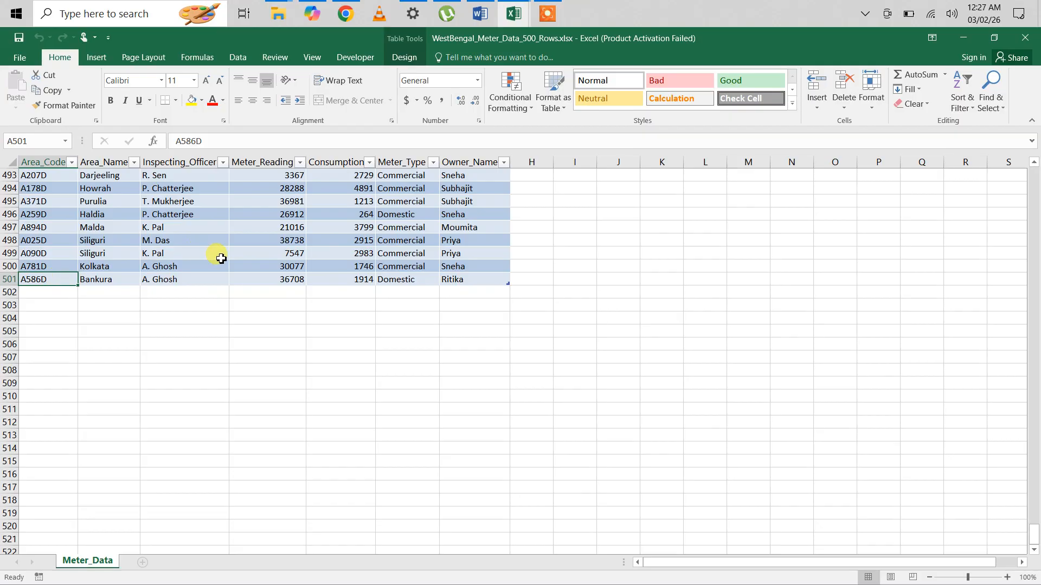
scroll(221, 259, "up", 20)
scroll(221, 258, "up", 20)
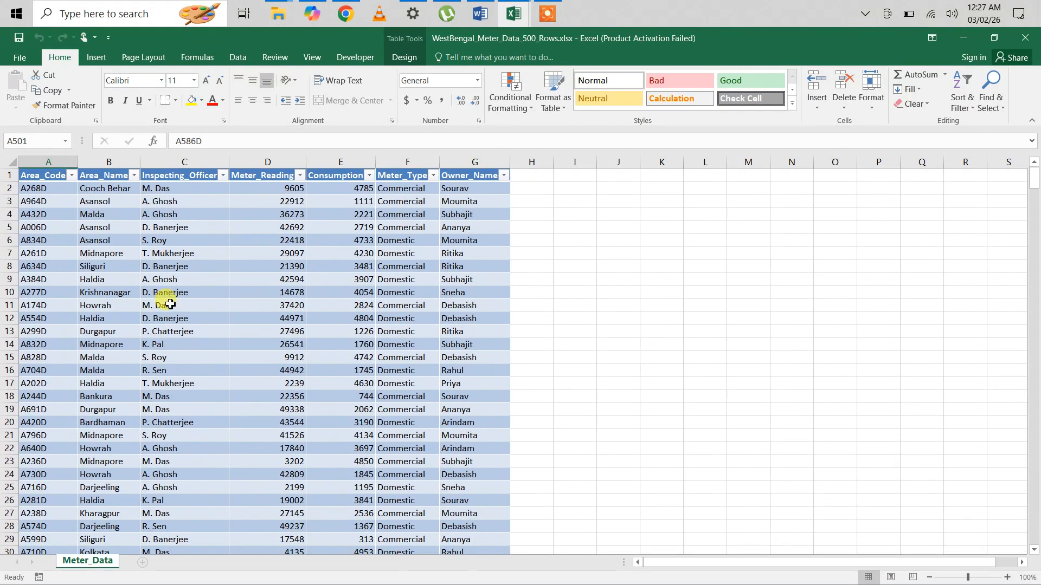
Convert the meter data table to a normal range.
left_click(169, 245)
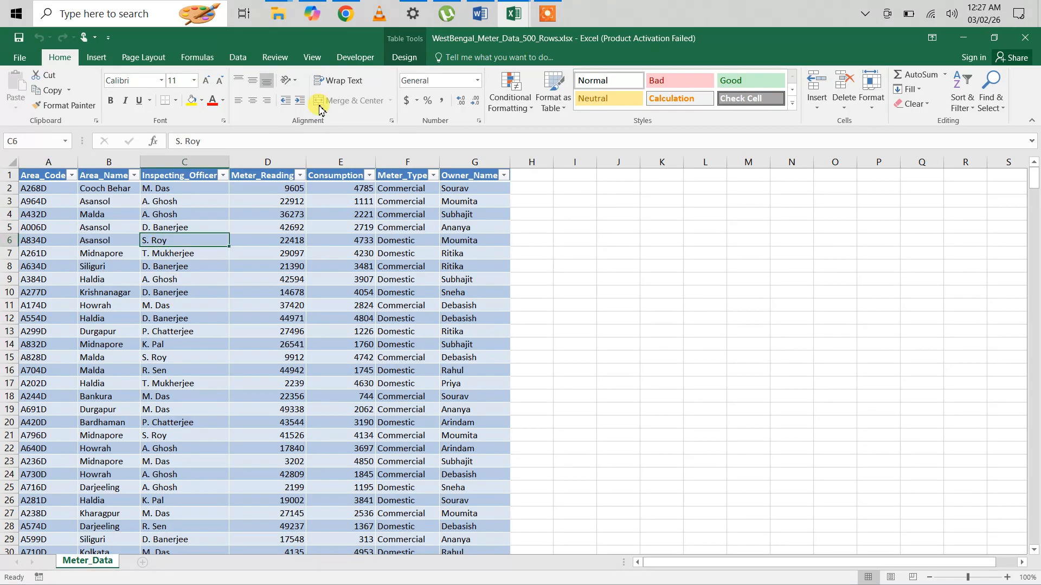
left_click(401, 58)
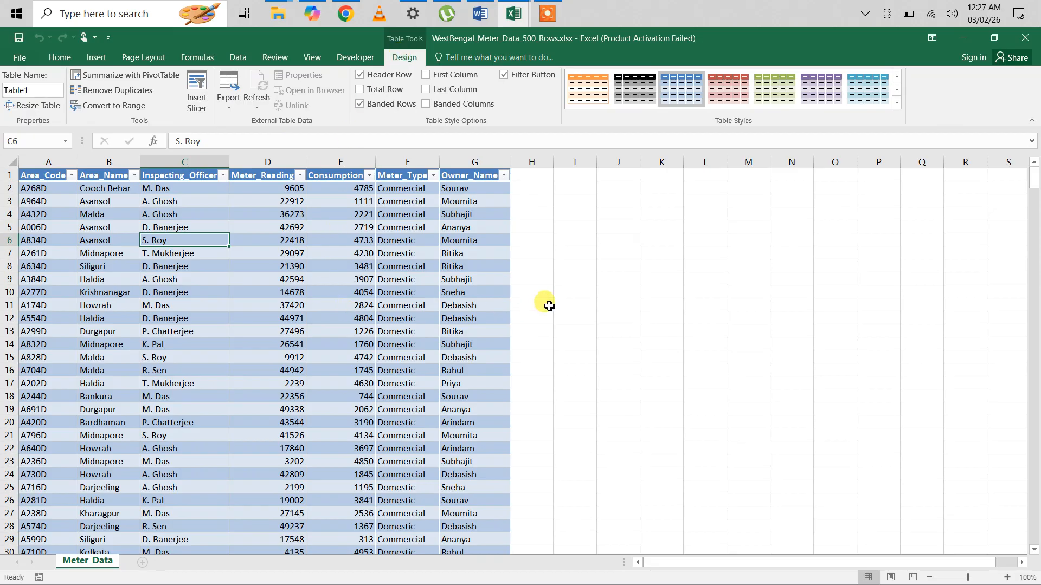
left_click(593, 307)
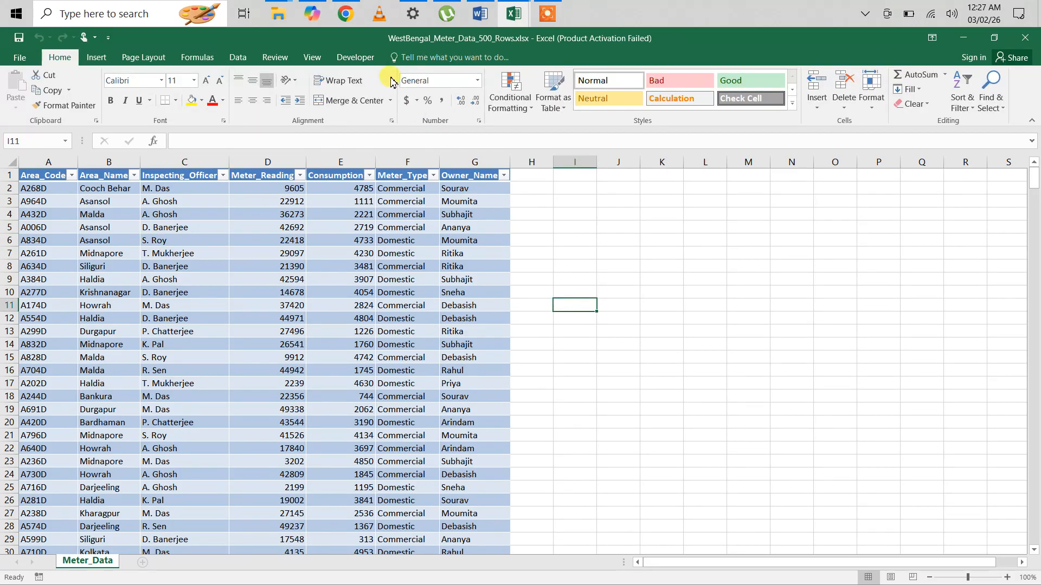
left_click(324, 271)
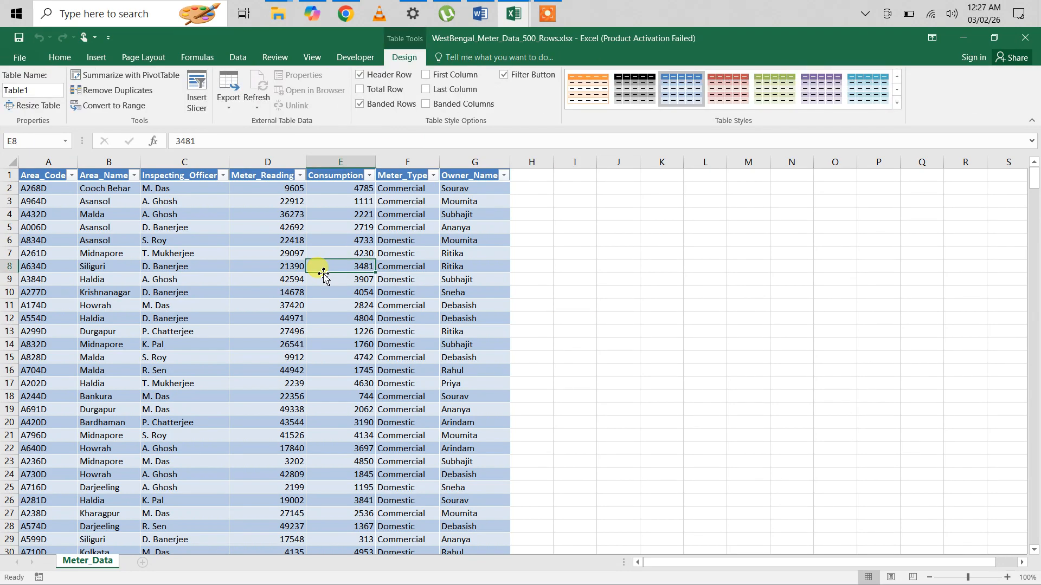
left_click(120, 106)
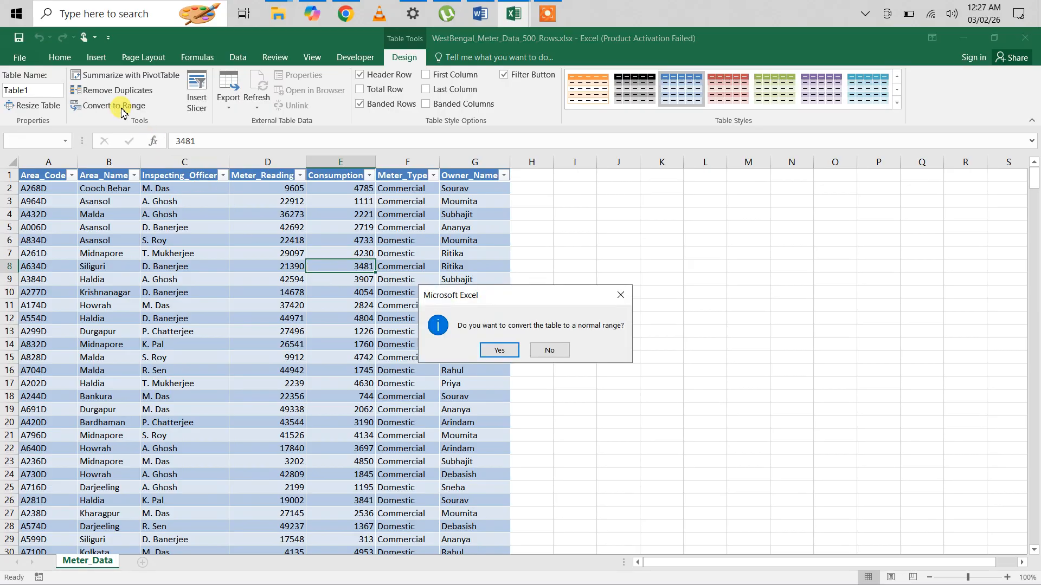
left_click(498, 351)
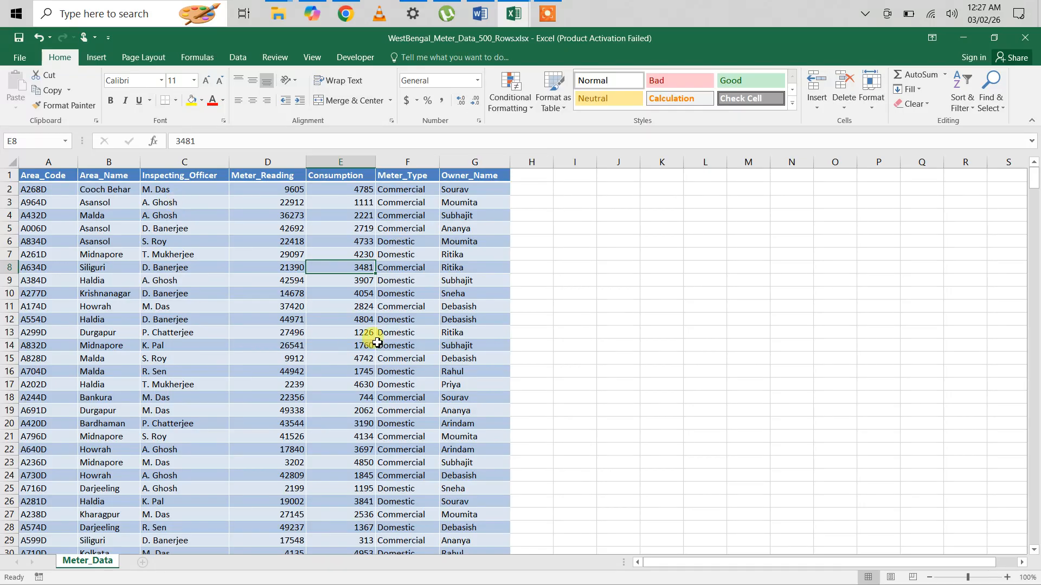
Create a table with headers from the meter data in A1:G501.
left_click(196, 253)
left_click(94, 59)
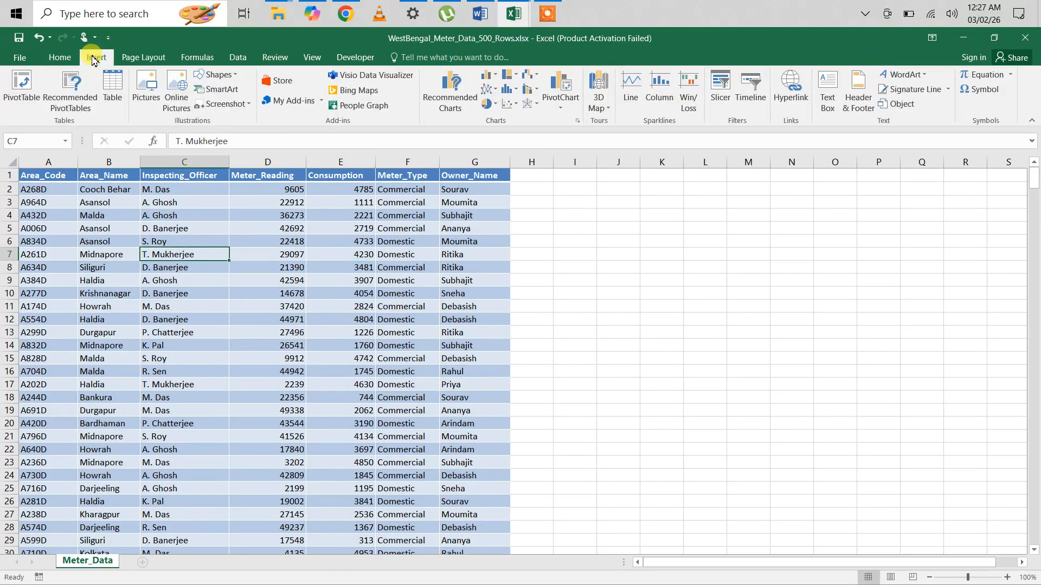
left_click(112, 88)
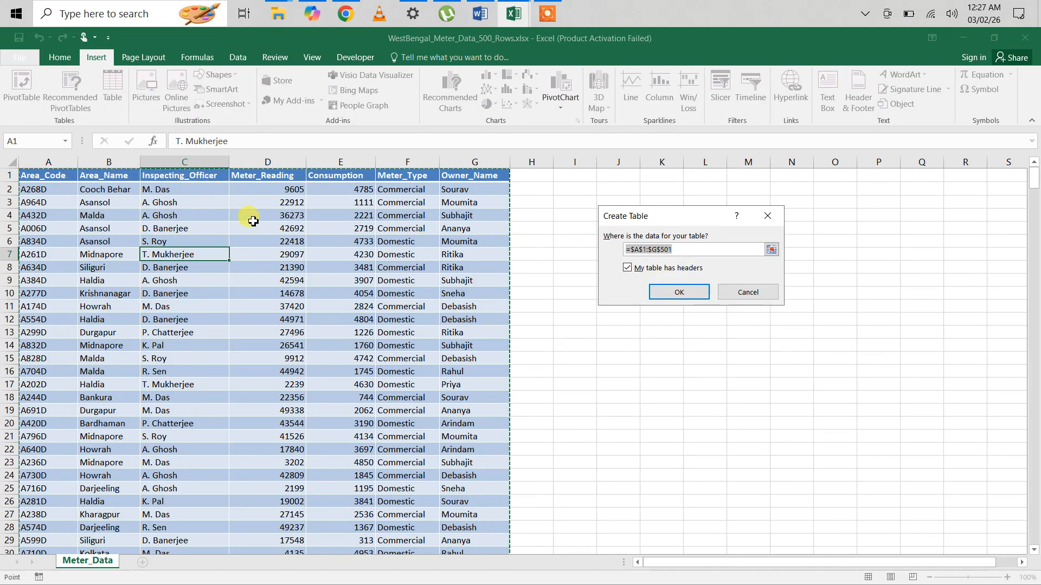
left_click(671, 291)
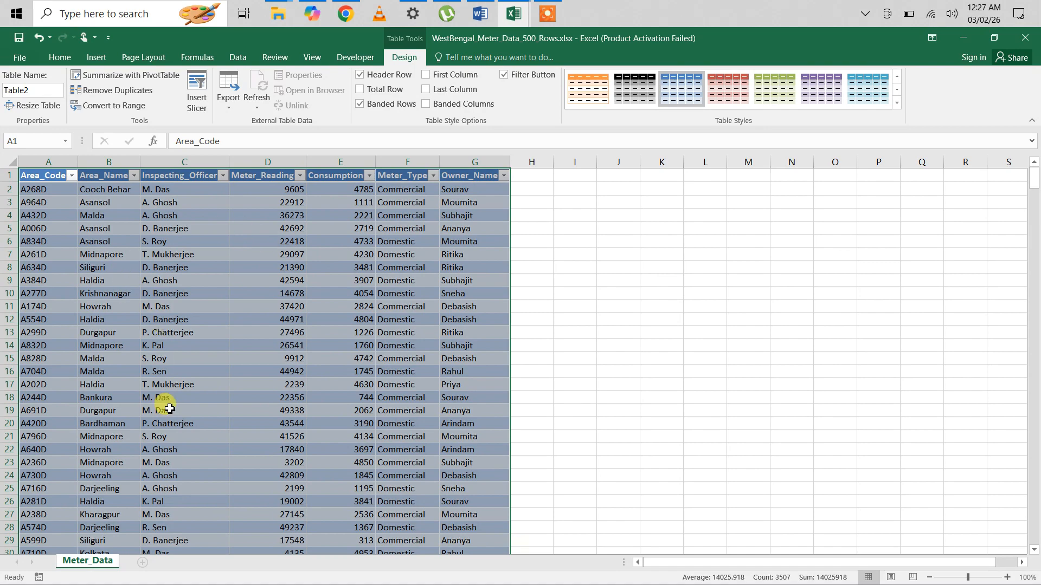
left_click(106, 294)
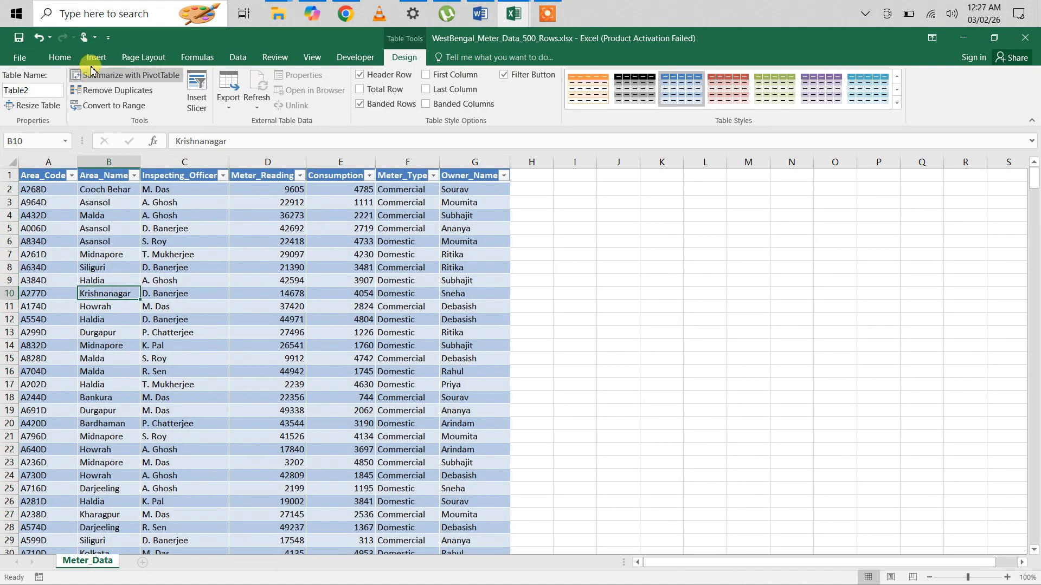
left_click(207, 296)
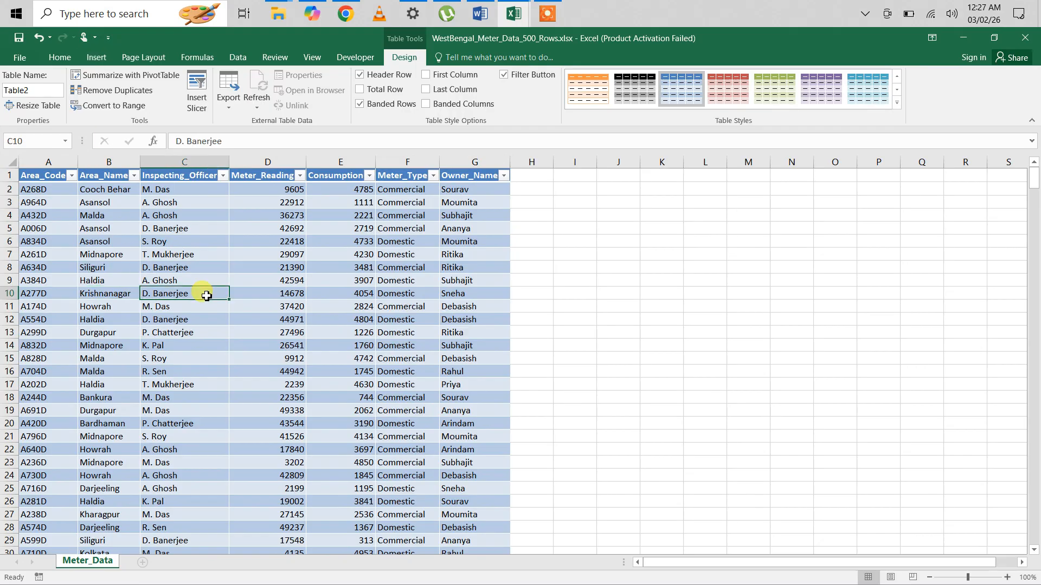
left_click(168, 384)
left_click(94, 308)
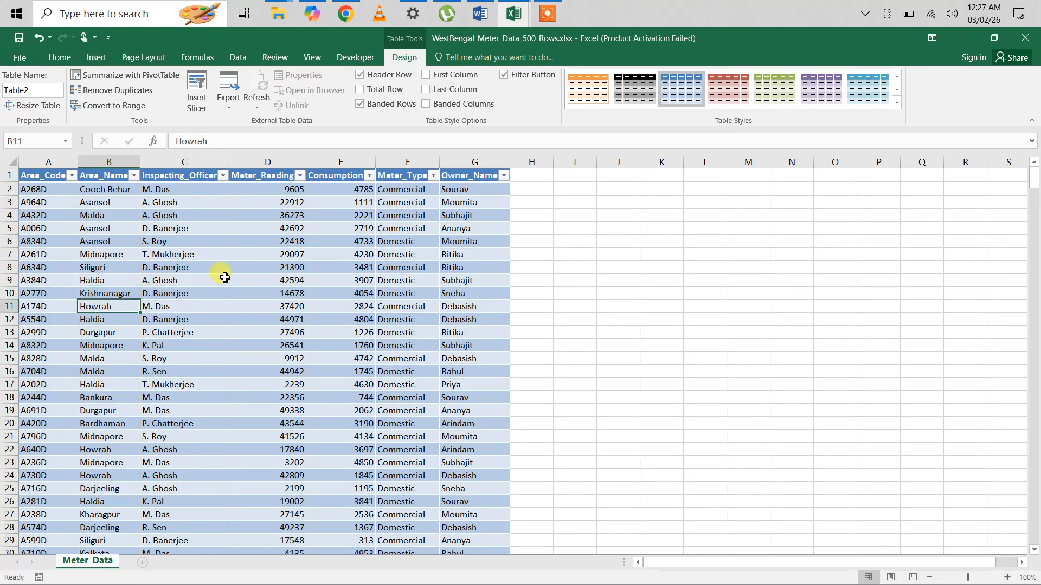
left_click(278, 278)
Create a PivotTable from Table2 on a new worksheet and return to the Meter_Data sheet.
left_click(103, 408)
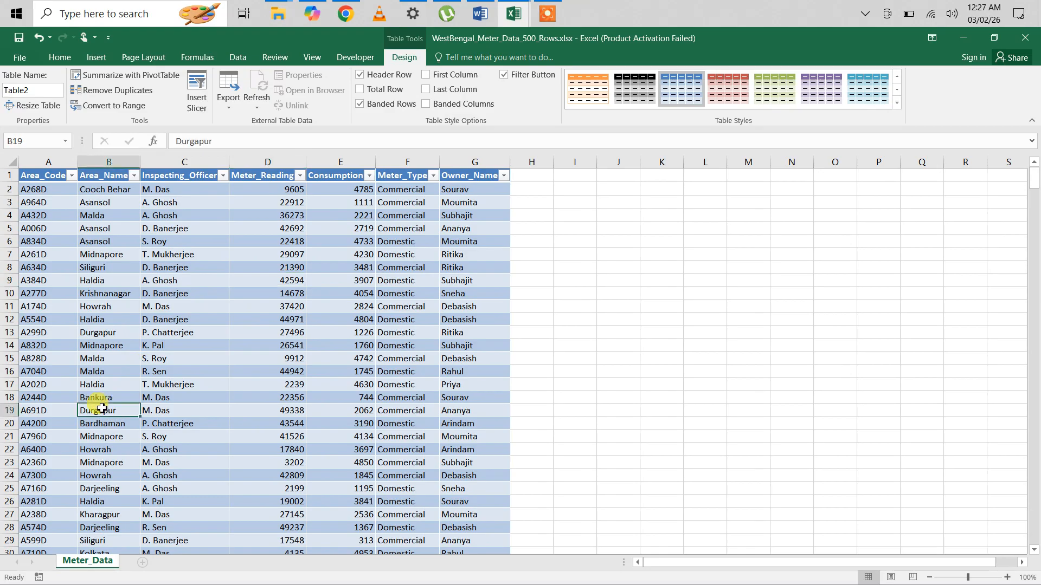
left_click(97, 58)
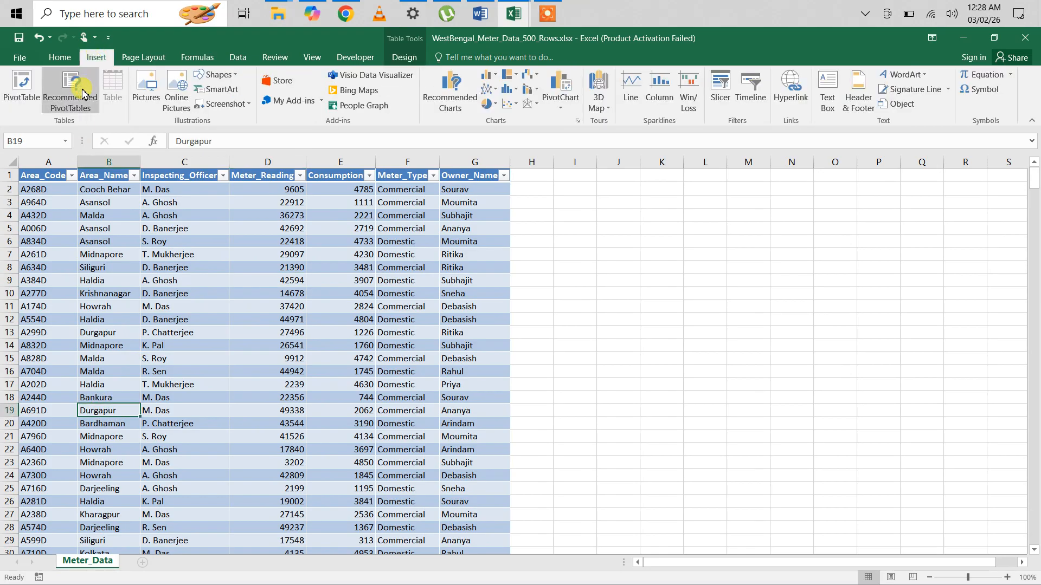
left_click(25, 87)
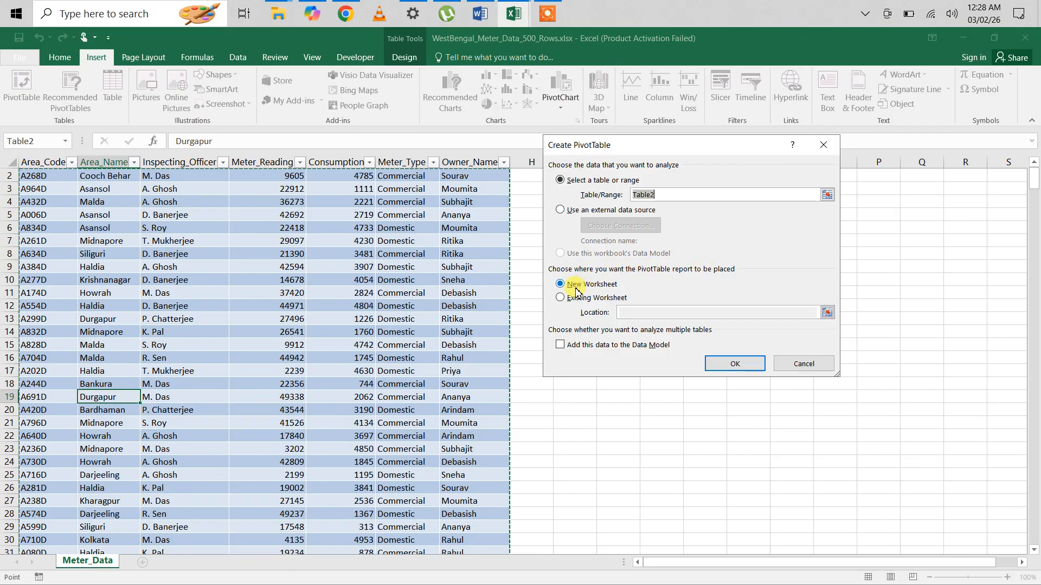
left_click(729, 365)
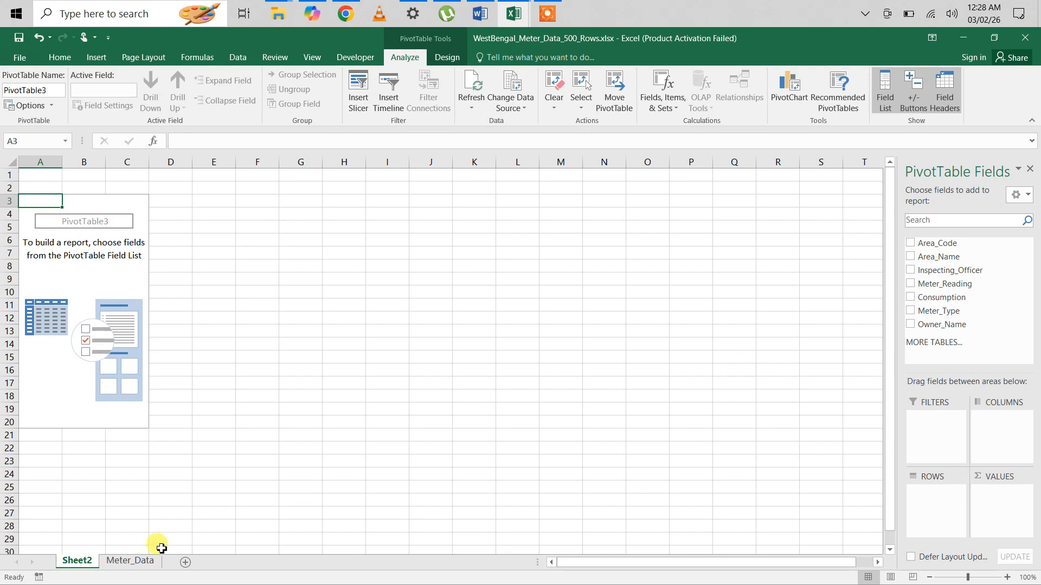
left_click(132, 567)
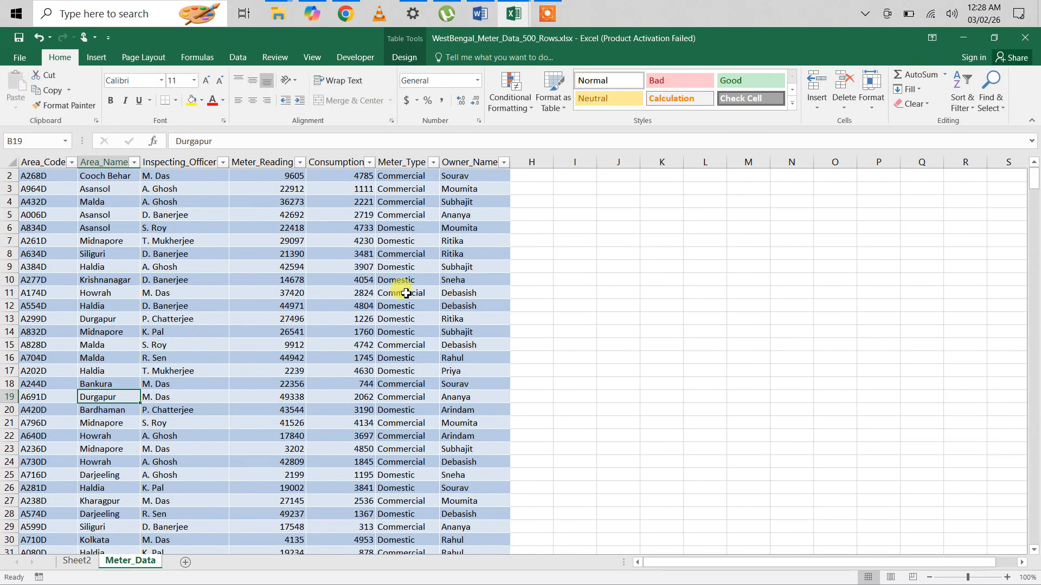
Add Meter_Type to the rows and values of the Sheet2 PivotTable to count commercial and domestic meters.
left_click(400, 176)
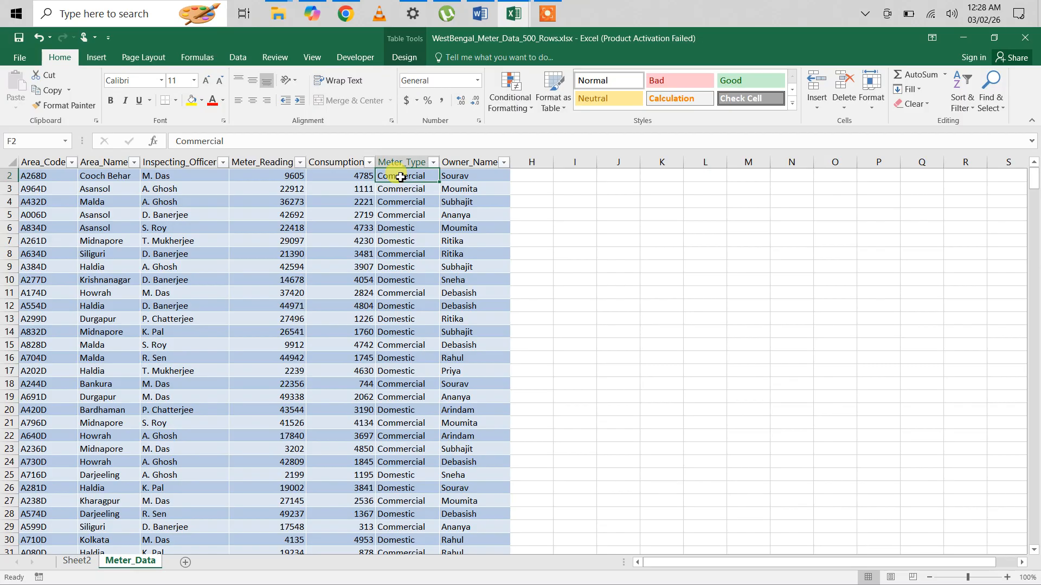
left_click(393, 228)
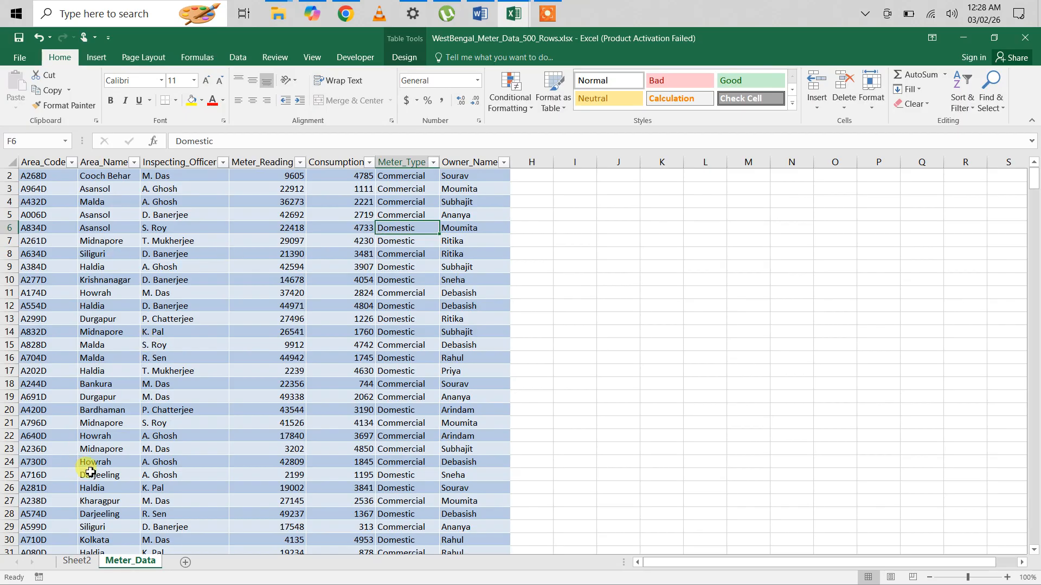
left_click(76, 562)
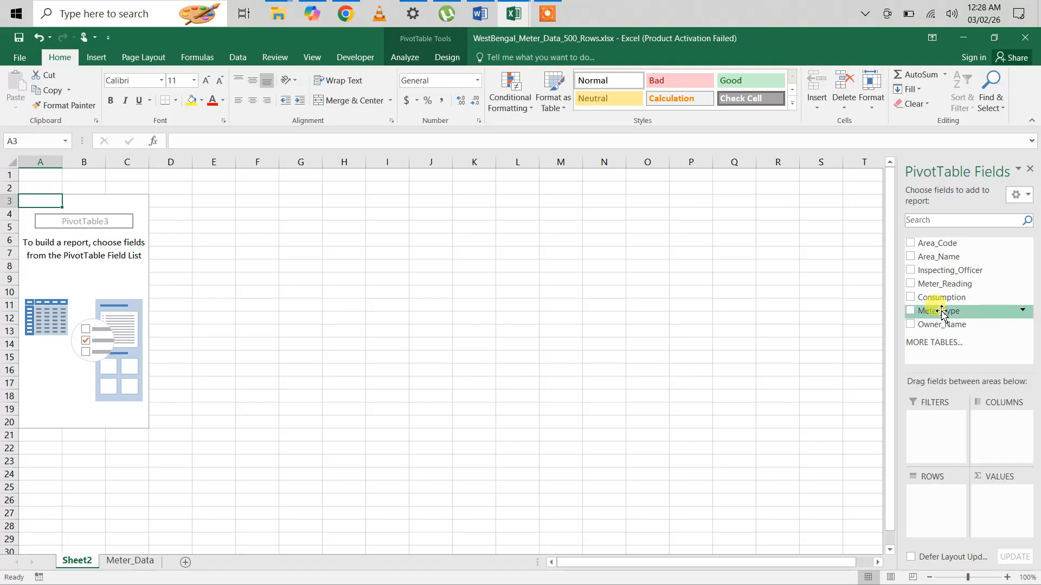
left_click_drag(942, 313, 924, 494)
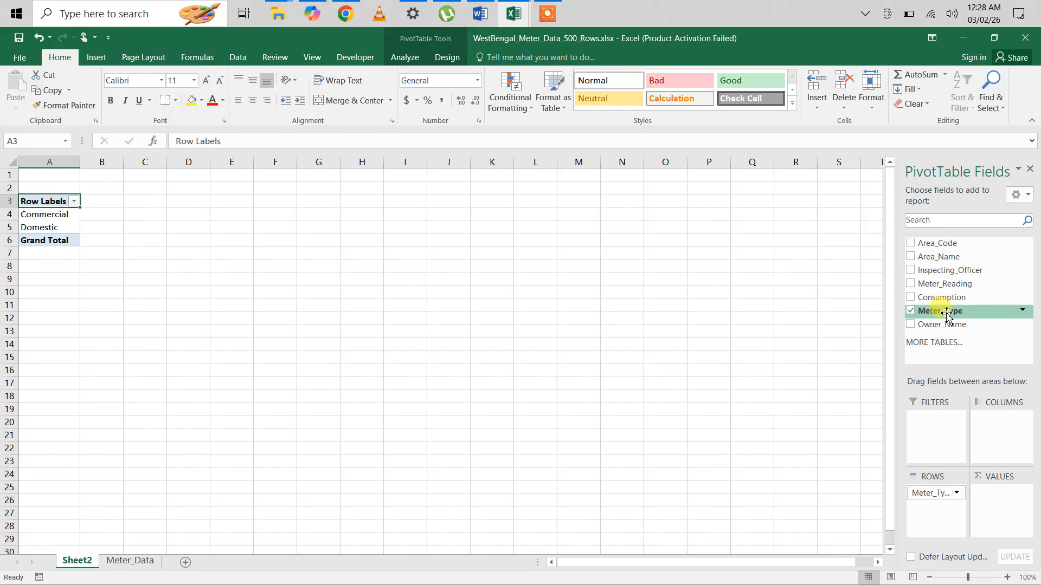
left_click_drag(946, 313, 984, 495)
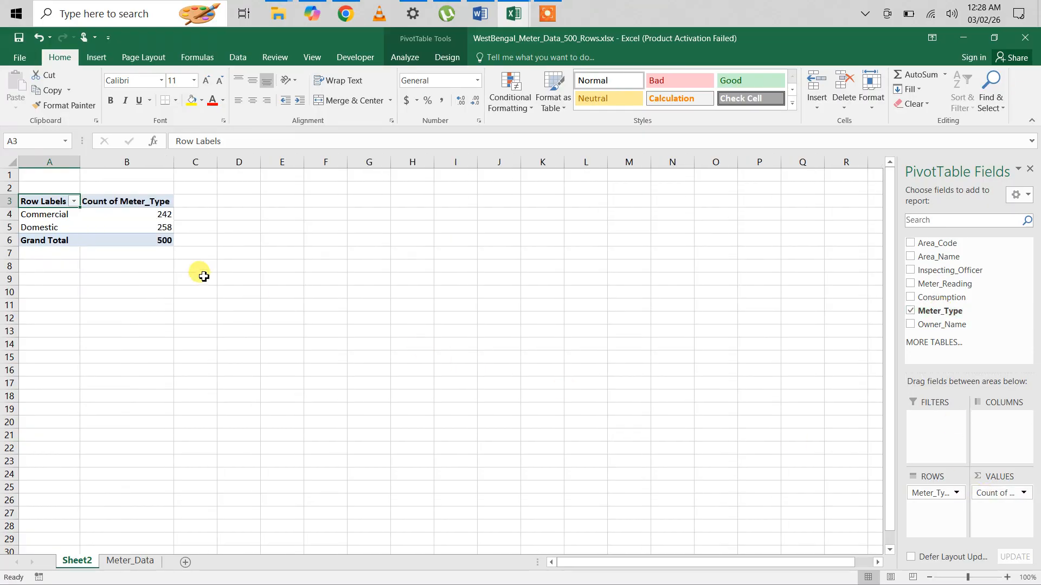
left_click(141, 217)
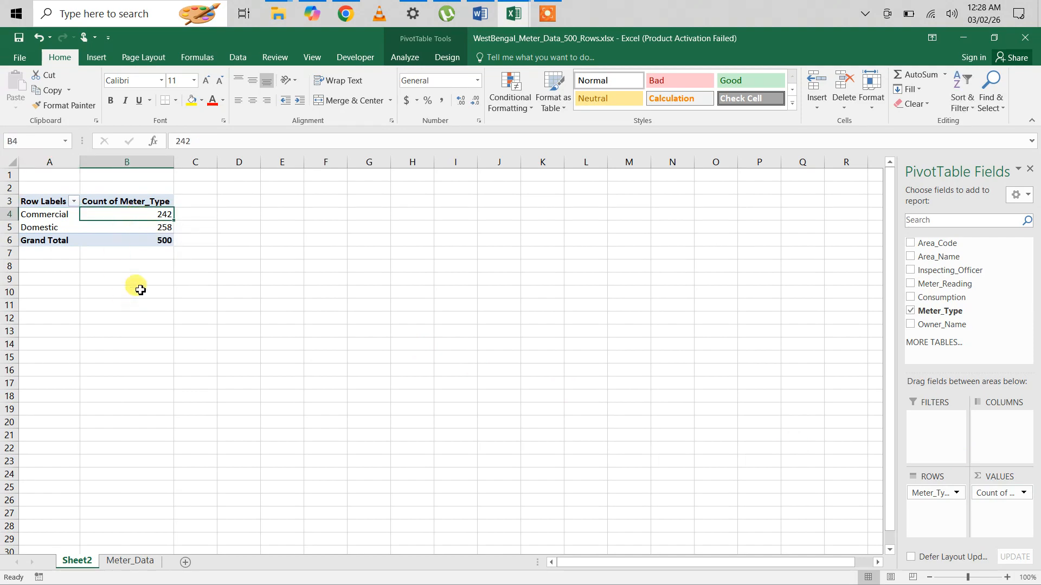
left_click(139, 227)
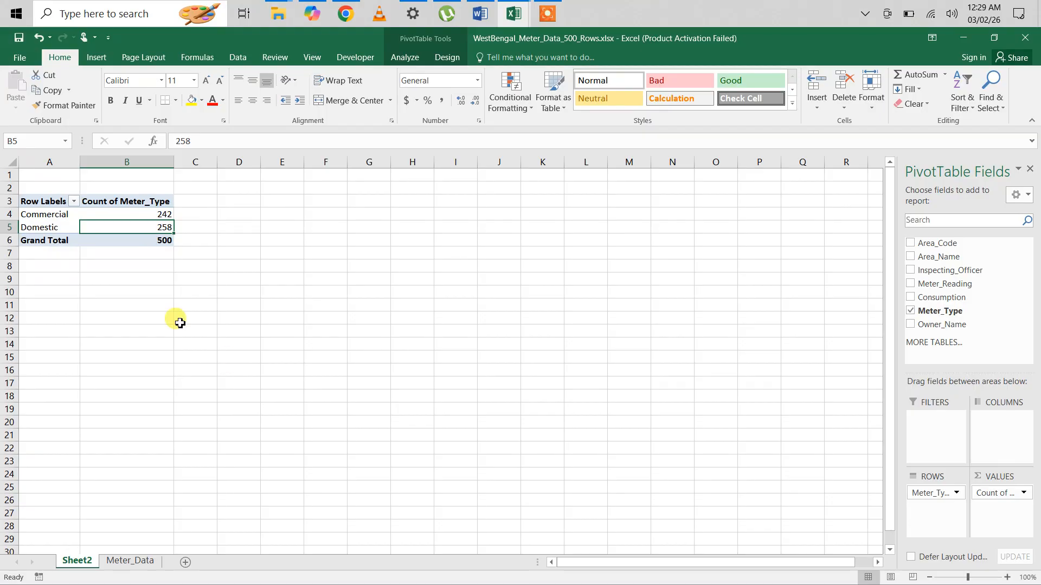
Duplicate the meter type PivotTable in A3:B6 to cell A9 of the same sheet.
left_click_drag(33, 204, 125, 239)
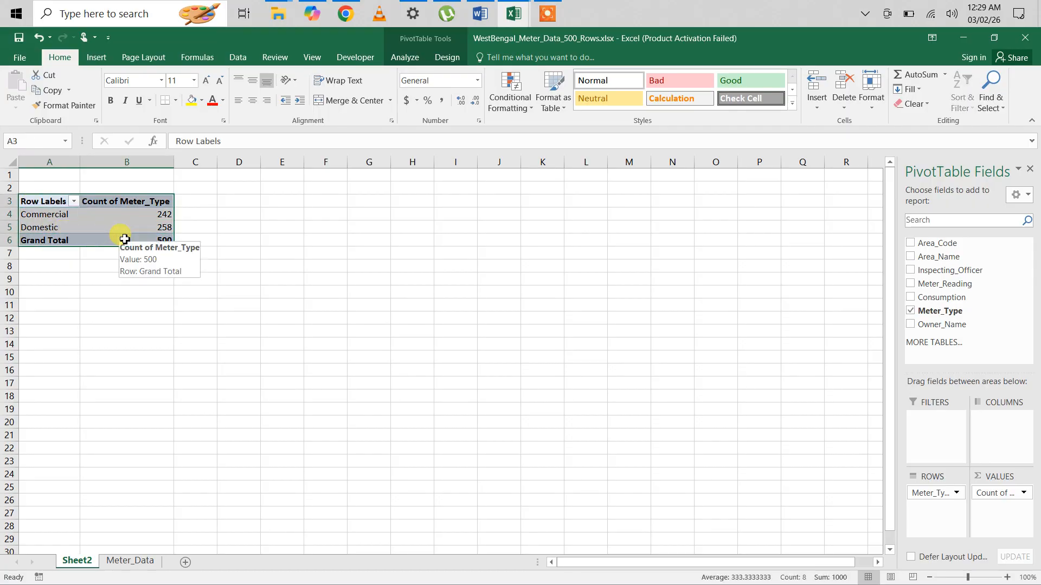
key("ctrl+c")
left_click(45, 281)
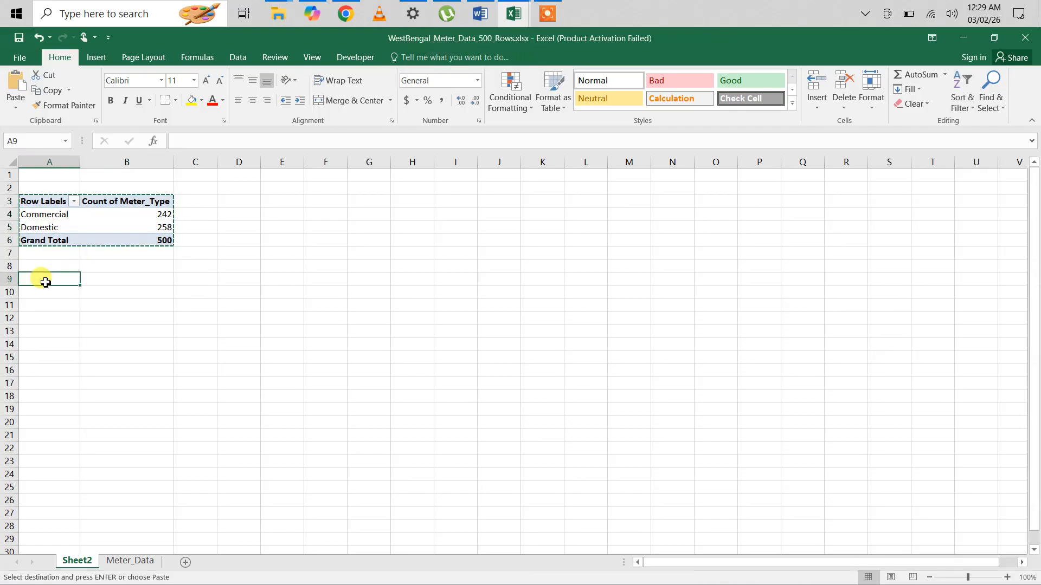
key("ctrl+v")
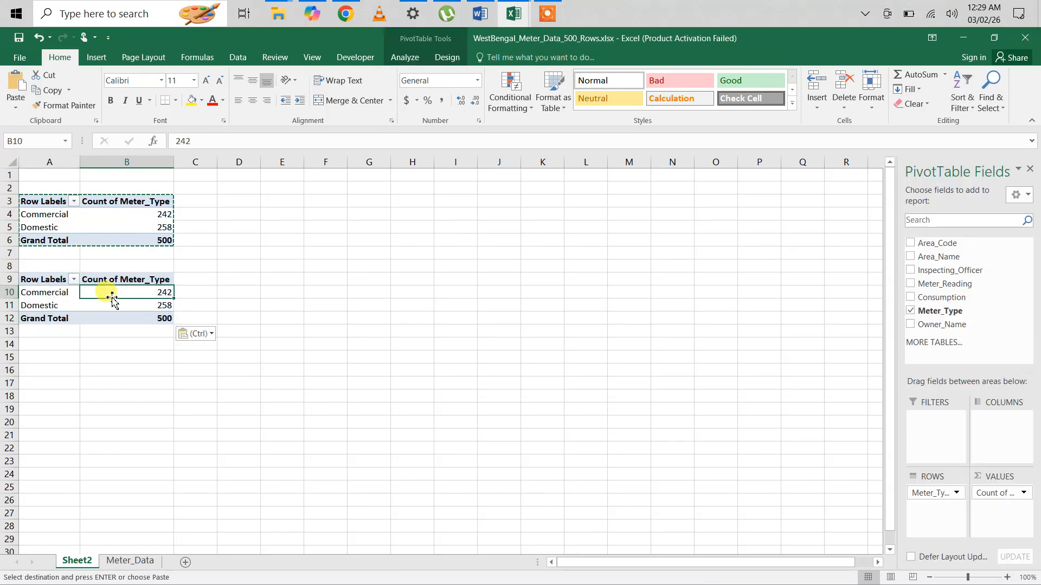
key("Escape")
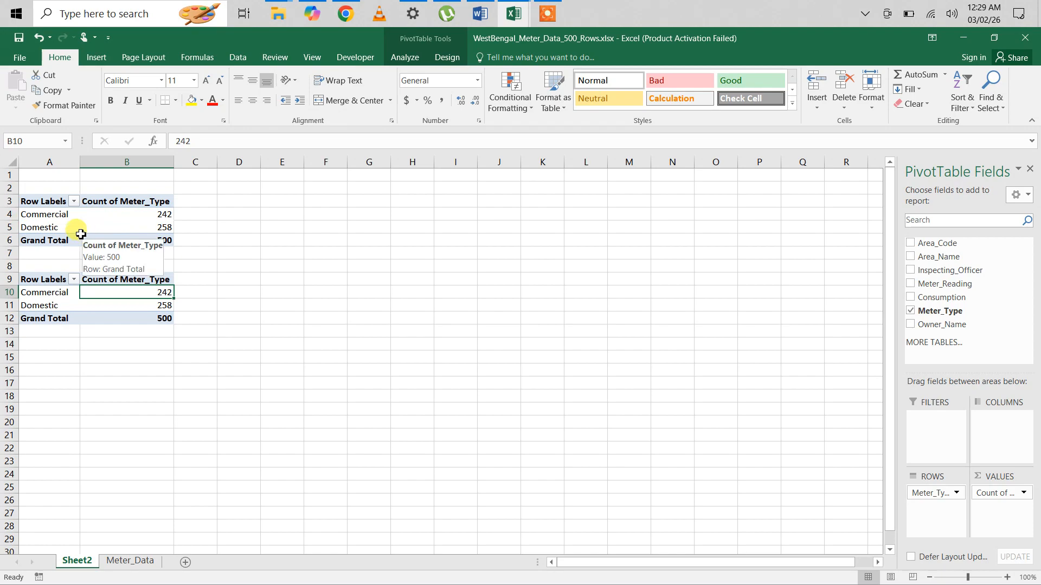
Rearrange the copied PivotTable with Area_Name in rows, Meter_Type in columns and the count of Meter_Type as values.
left_click(130, 560)
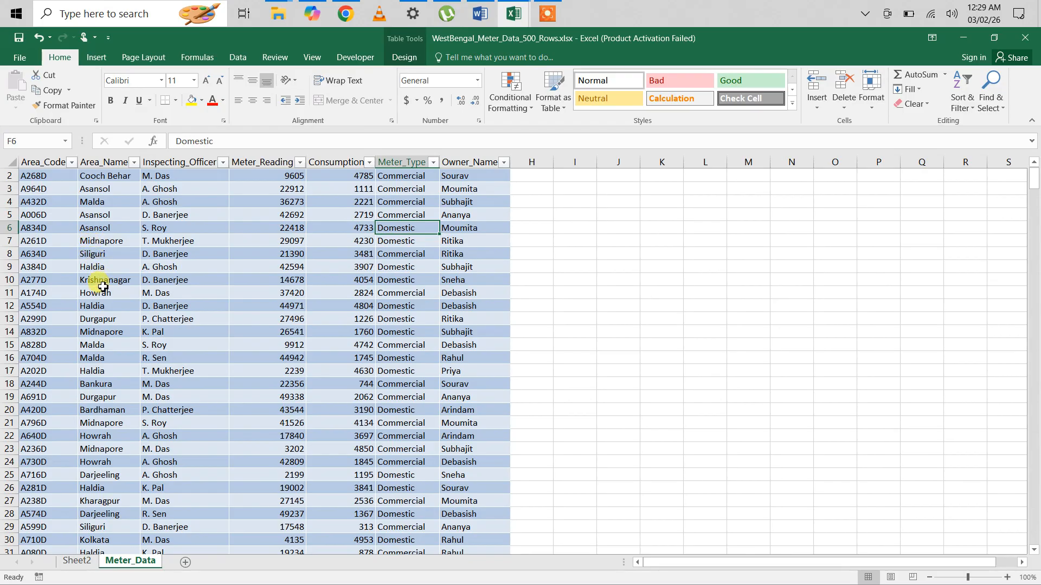
left_click(80, 564)
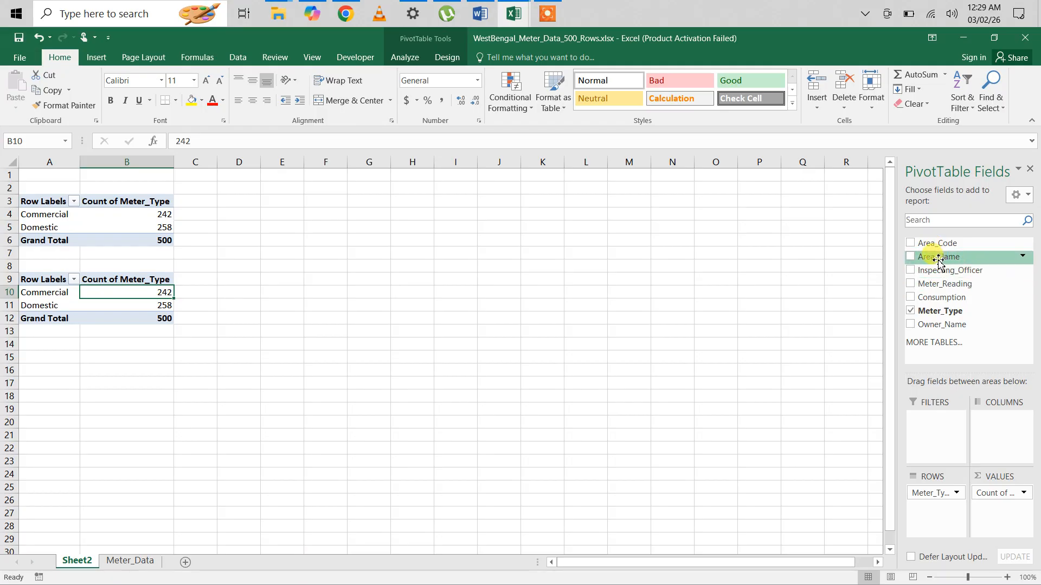
left_click_drag(939, 263, 933, 509)
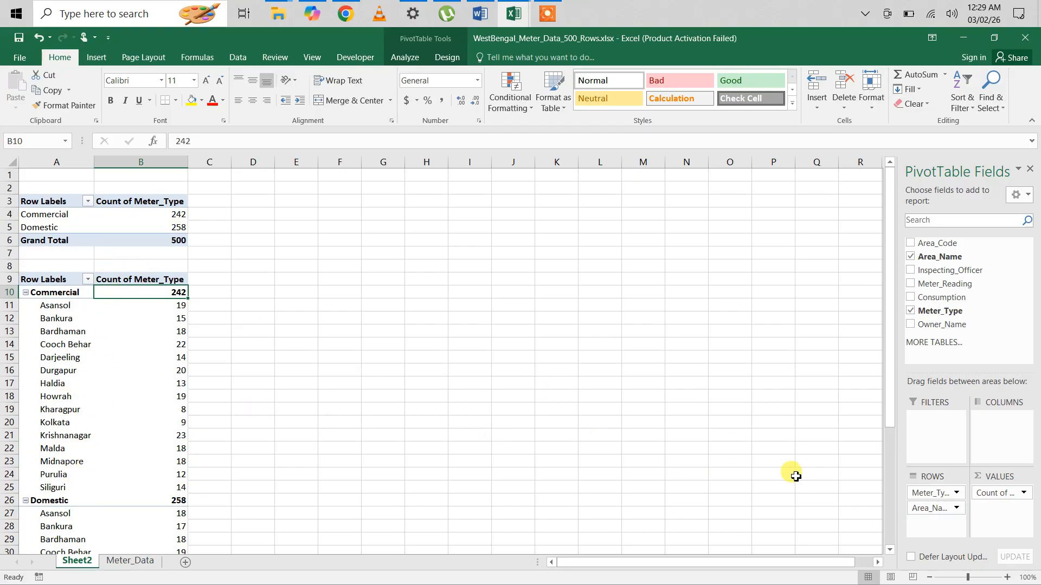
left_click_drag(927, 492, 997, 510)
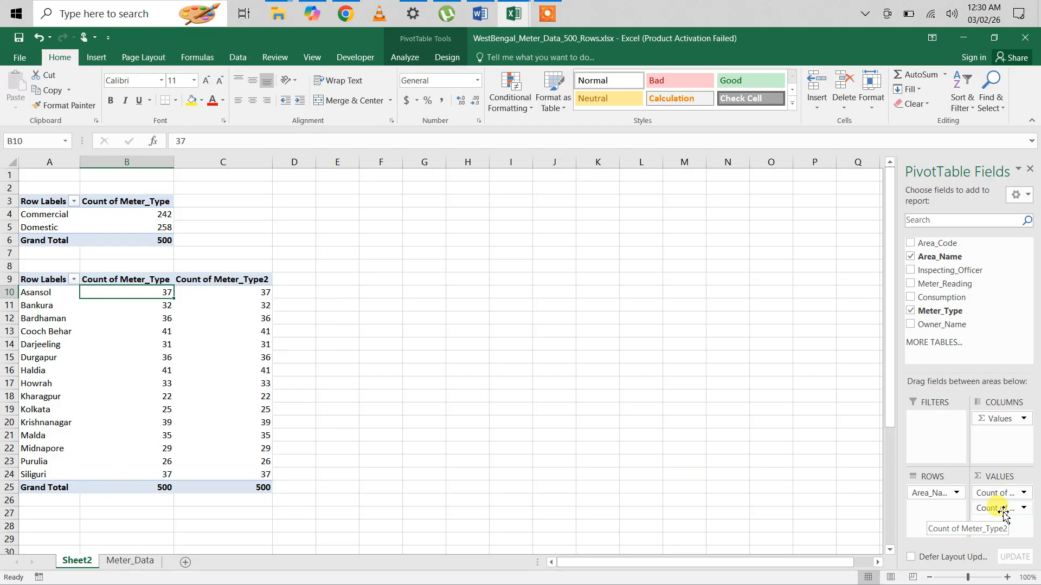
left_click_drag(1001, 509, 1002, 444)
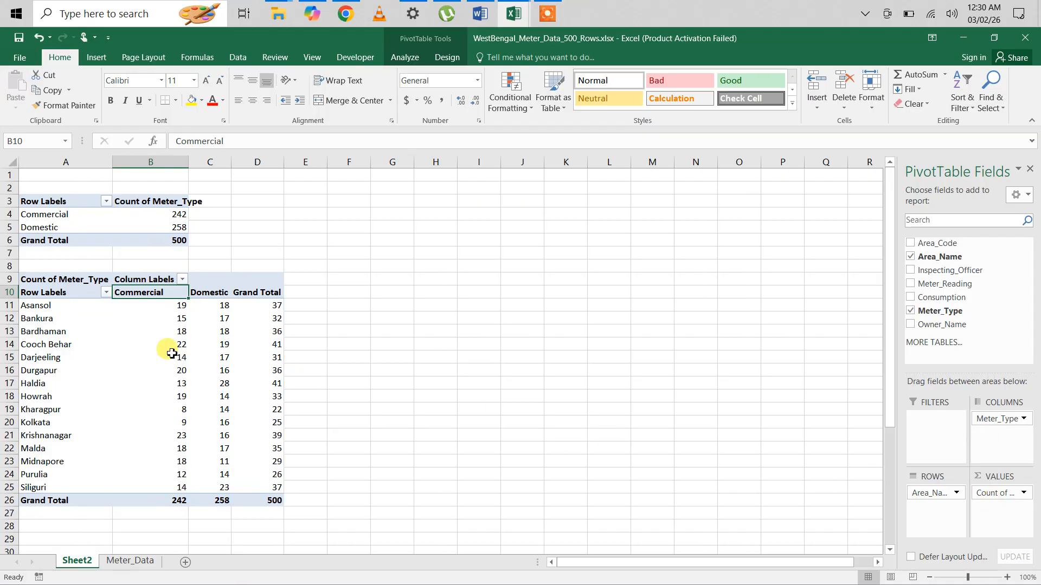
Extract the records behind Asansol's Commercial count to a new sheet and return to Sheet2.
left_click(168, 306)
left_click(226, 306)
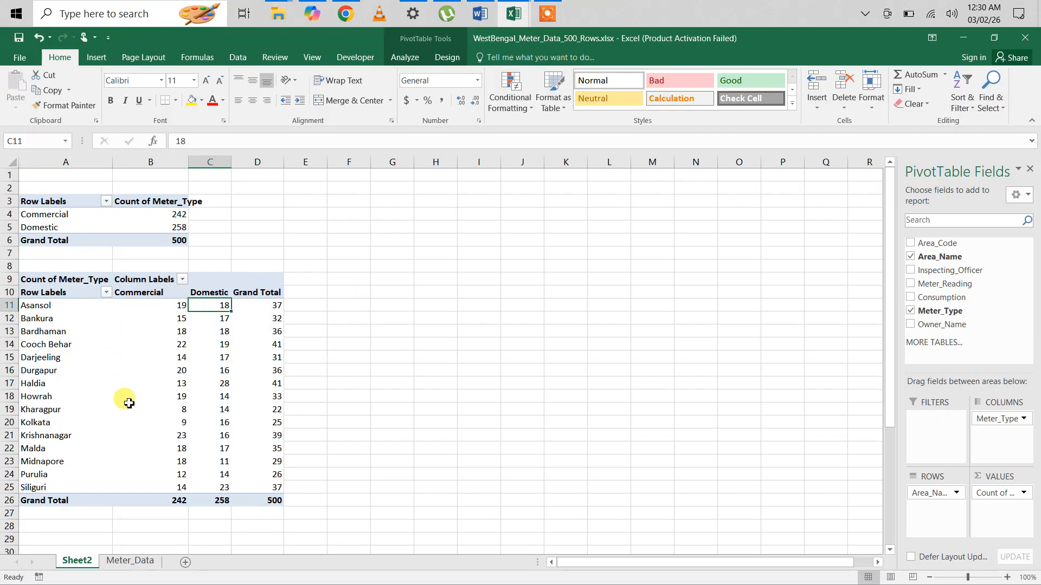
left_click(160, 308)
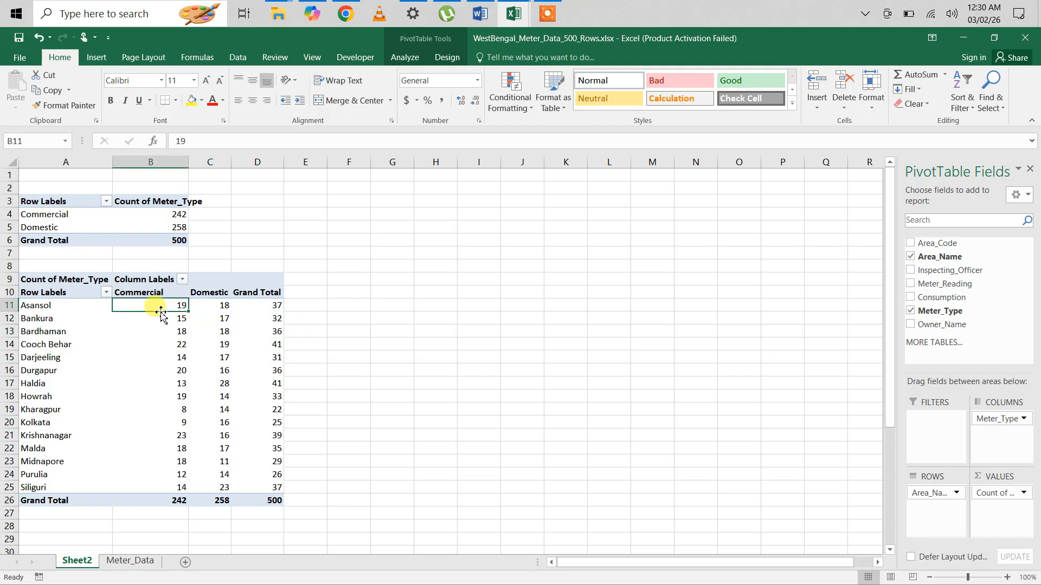
left_click(168, 398)
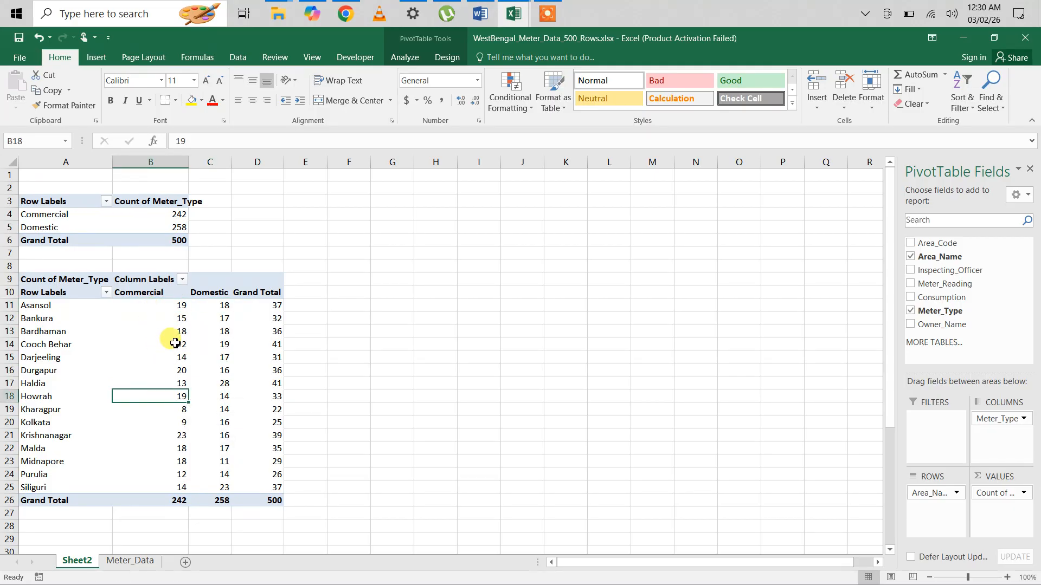
mouse_move(175, 343)
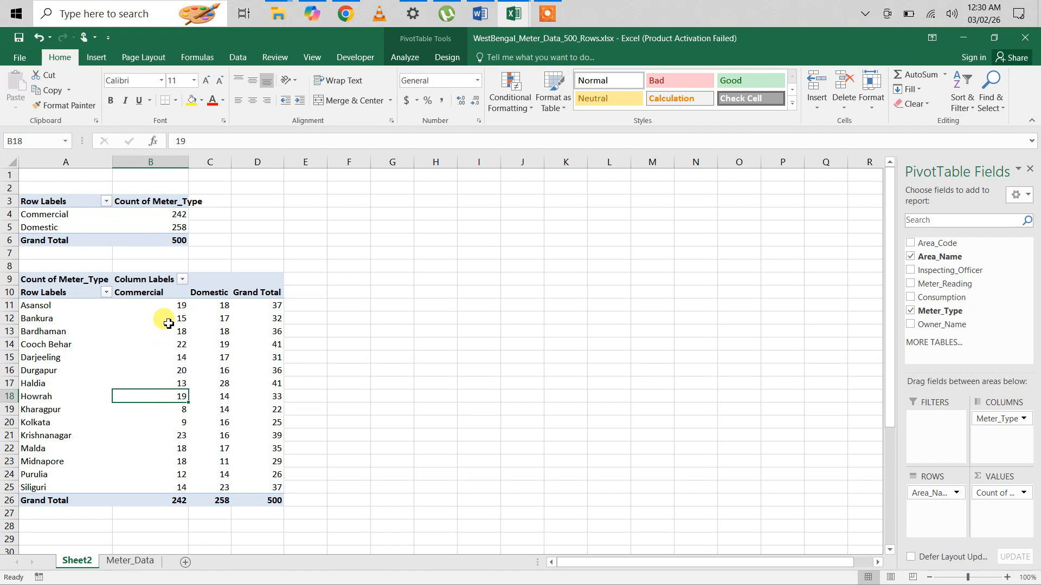
left_click(160, 307)
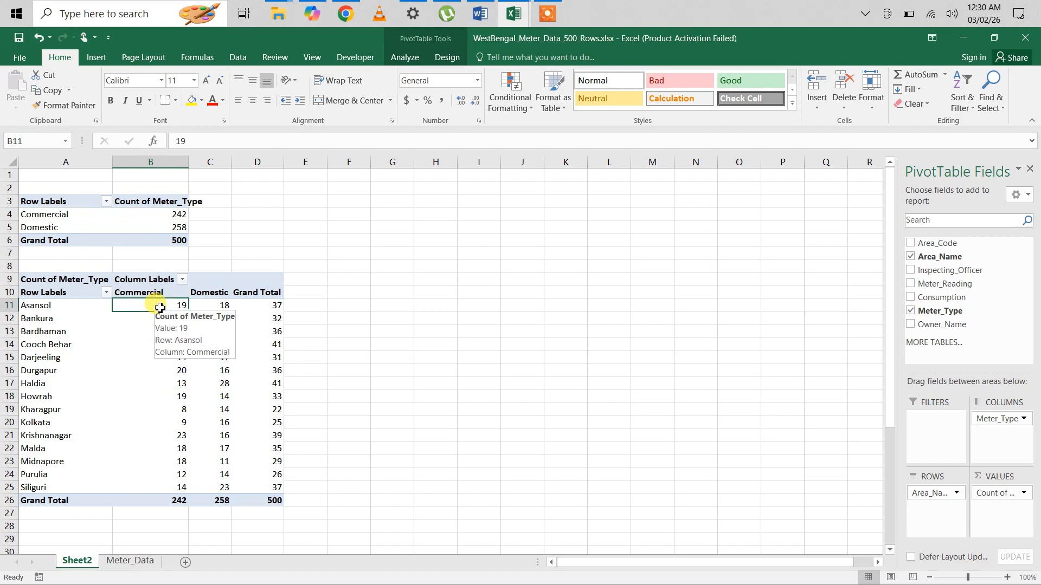
double_click(160, 308)
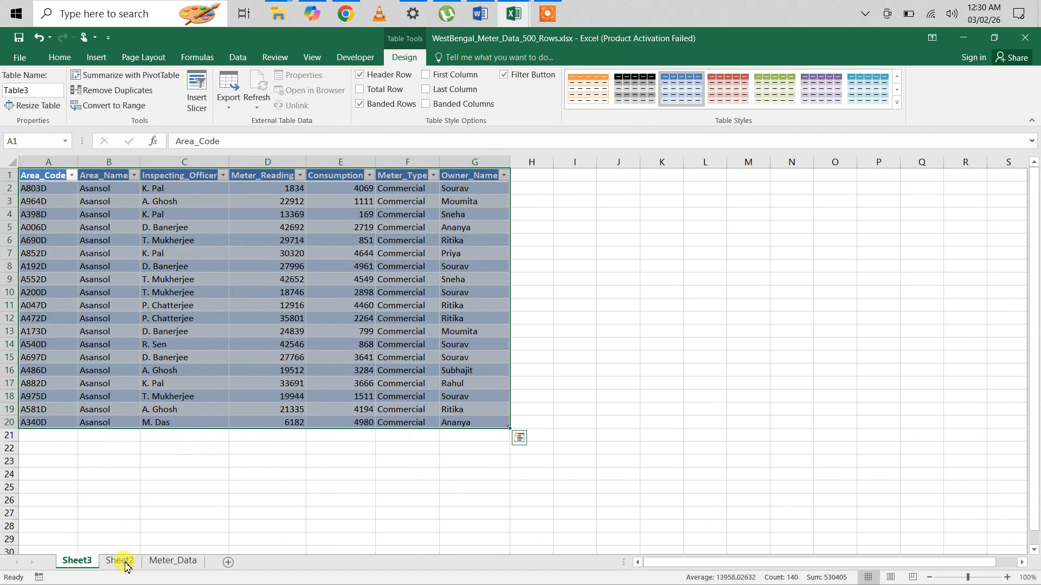
left_click(125, 563)
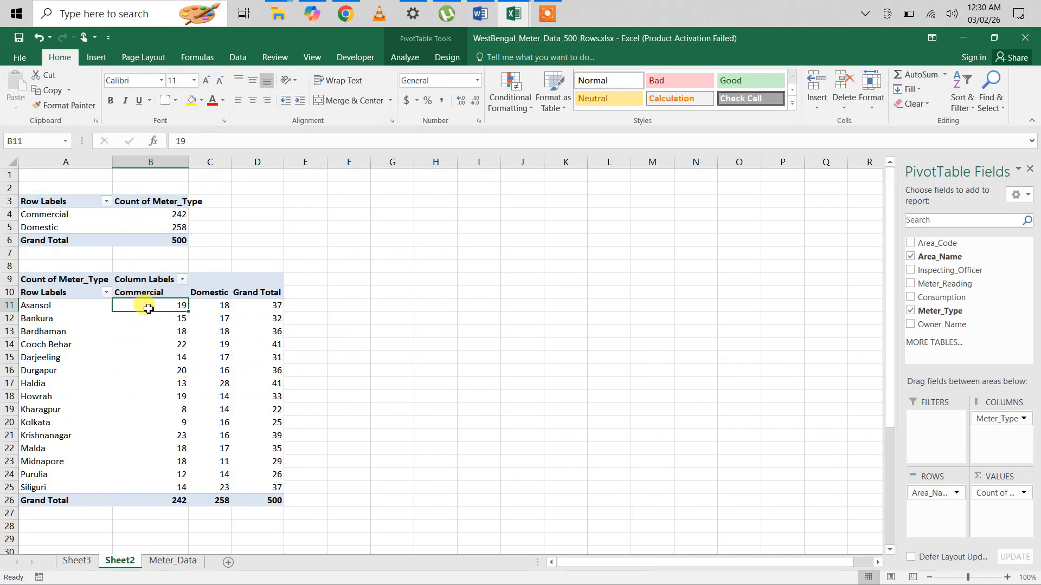
Sort the areas in the lower PivotTable by Commercial count from largest to smallest.
right_click(149, 310)
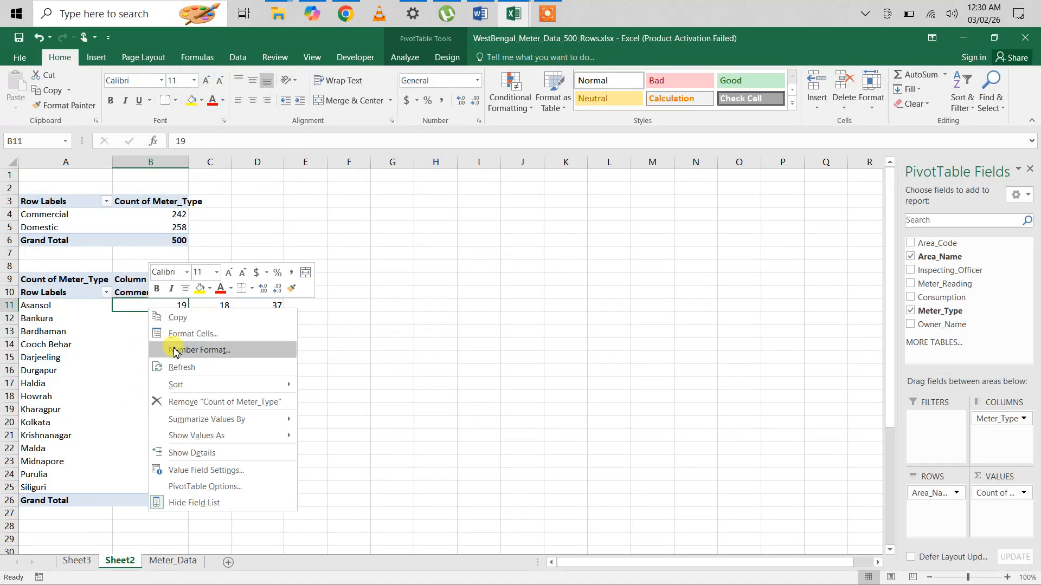
mouse_move(208, 387)
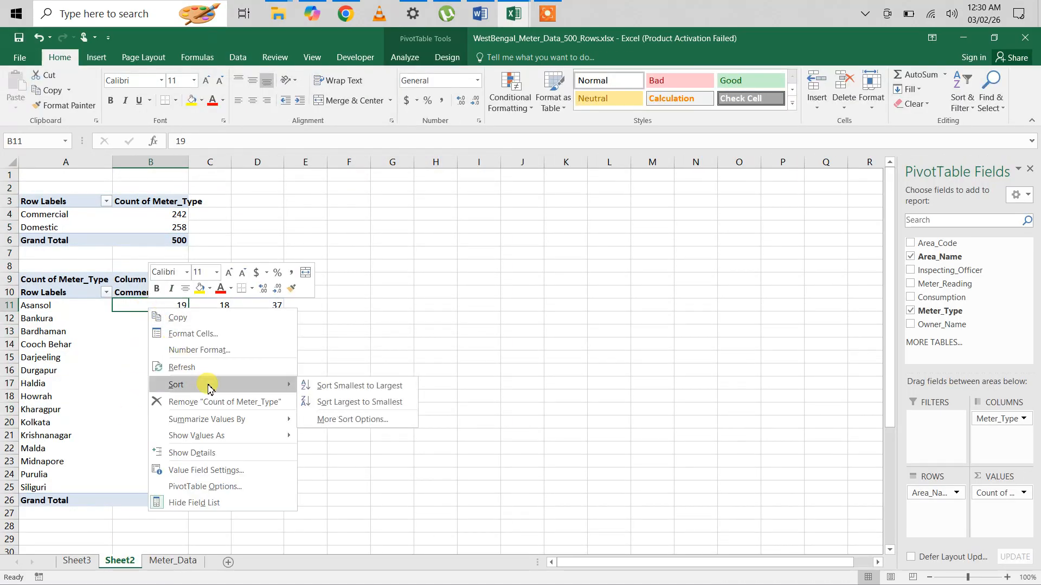
left_click(339, 401)
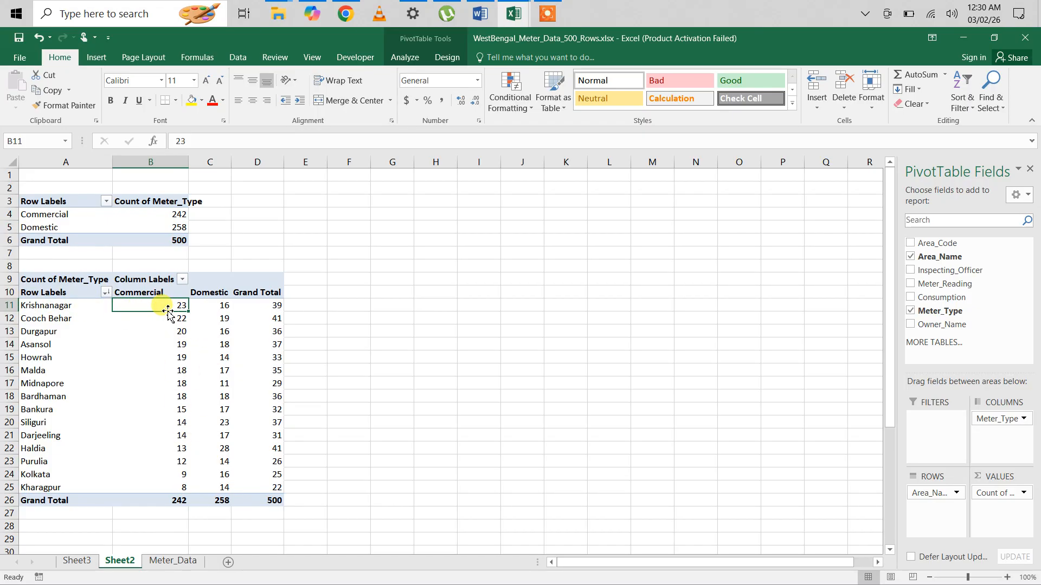
mouse_move(218, 308)
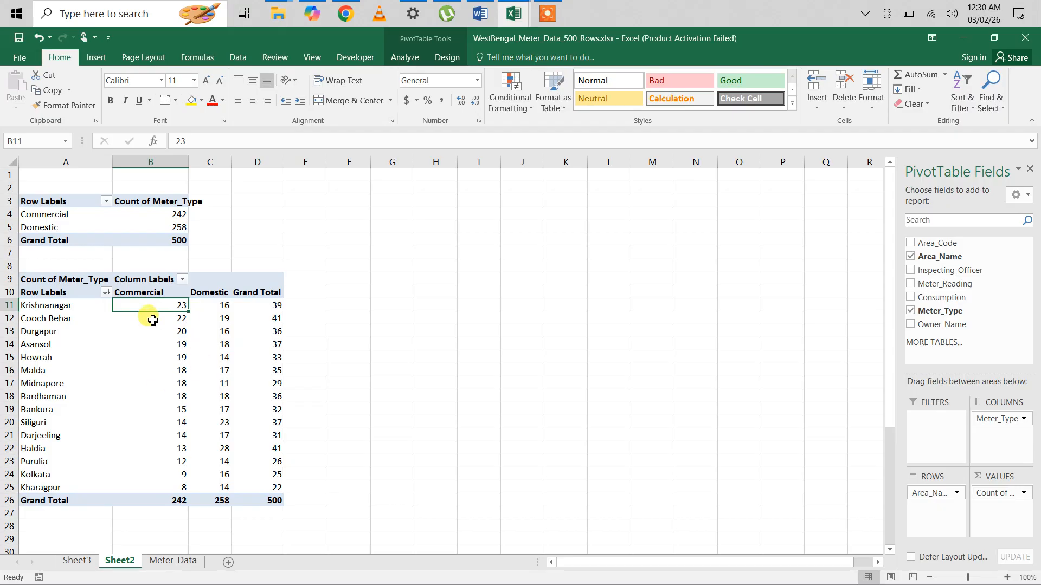
mouse_move(179, 387)
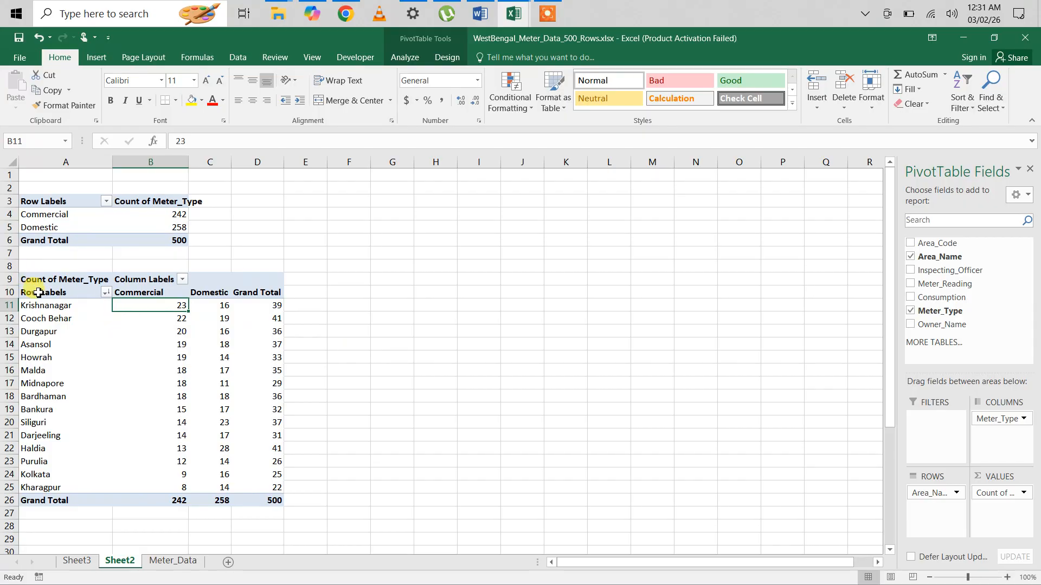
Insert a Clustered Column PivotChart from A10:D25 and place it beside the lower PivotTable, over about columns I to M.
left_click_drag(38, 293, 258, 487)
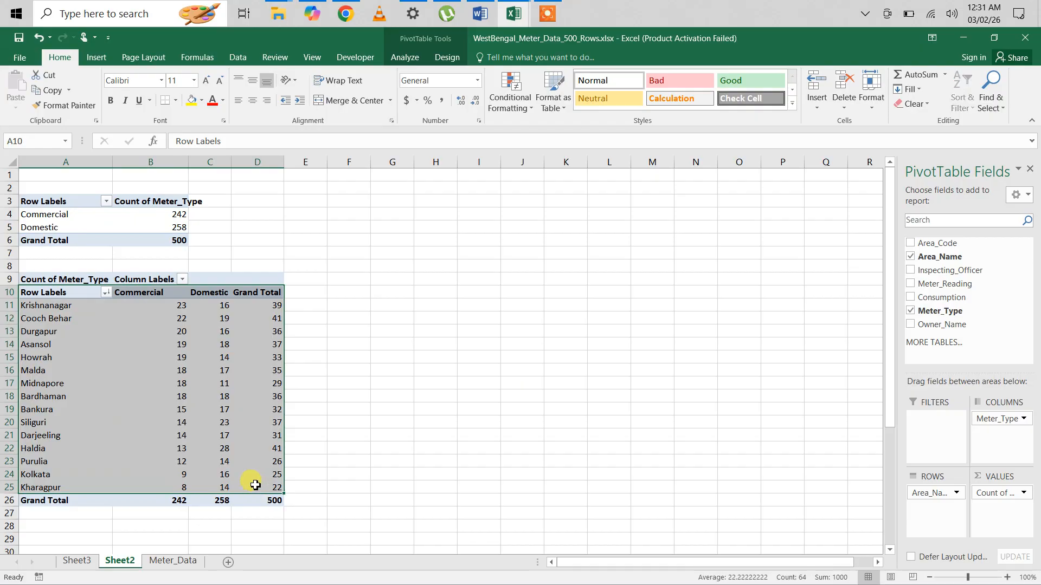
left_click(94, 57)
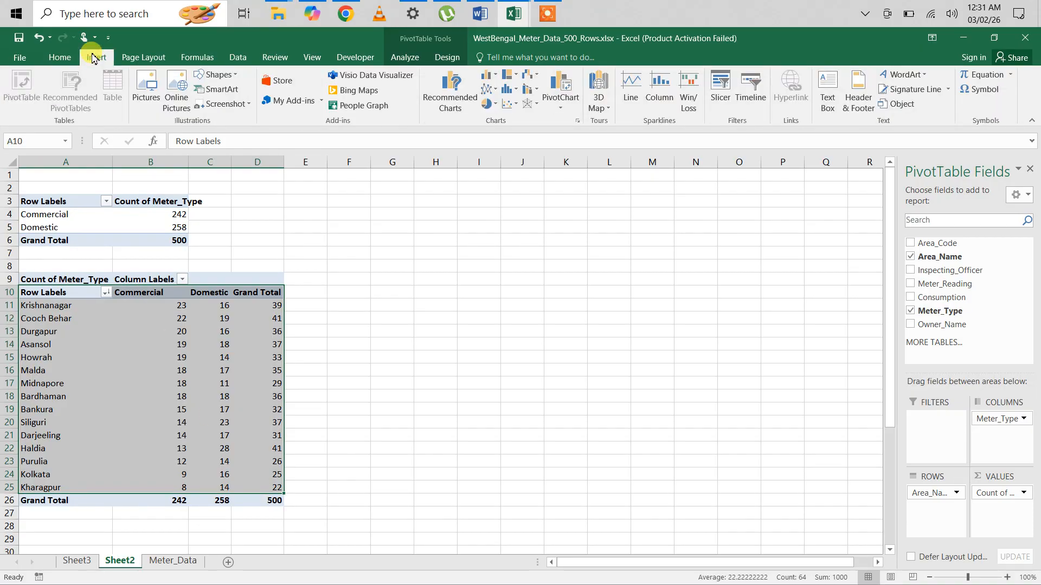
left_click(448, 108)
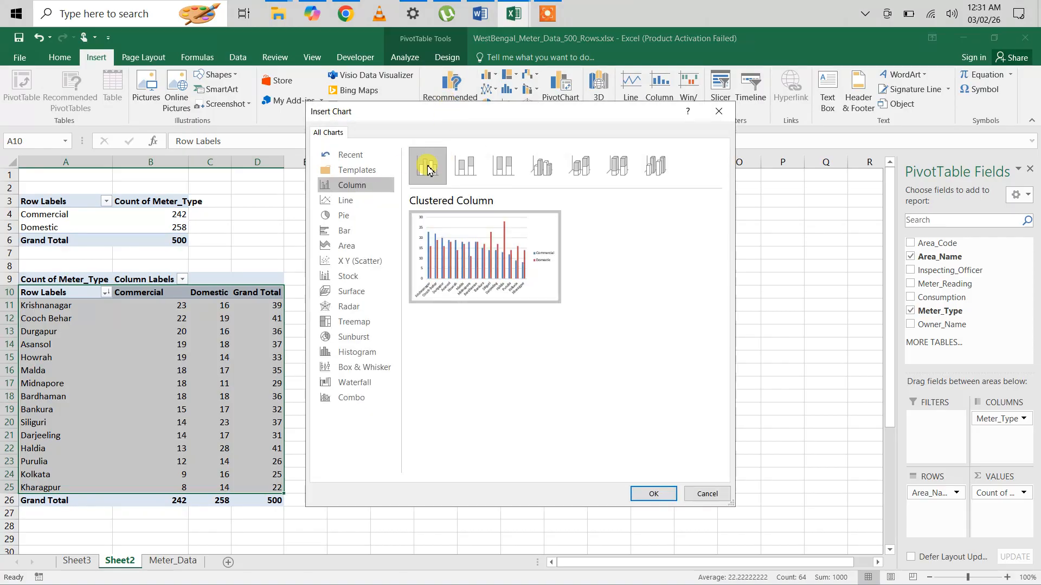
mouse_move(430, 232)
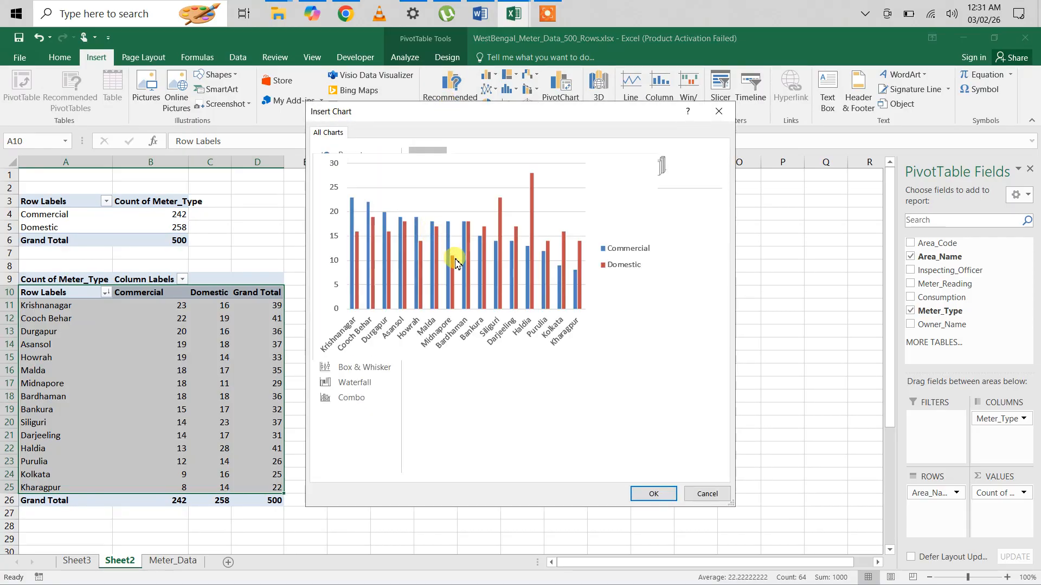
left_click(650, 492)
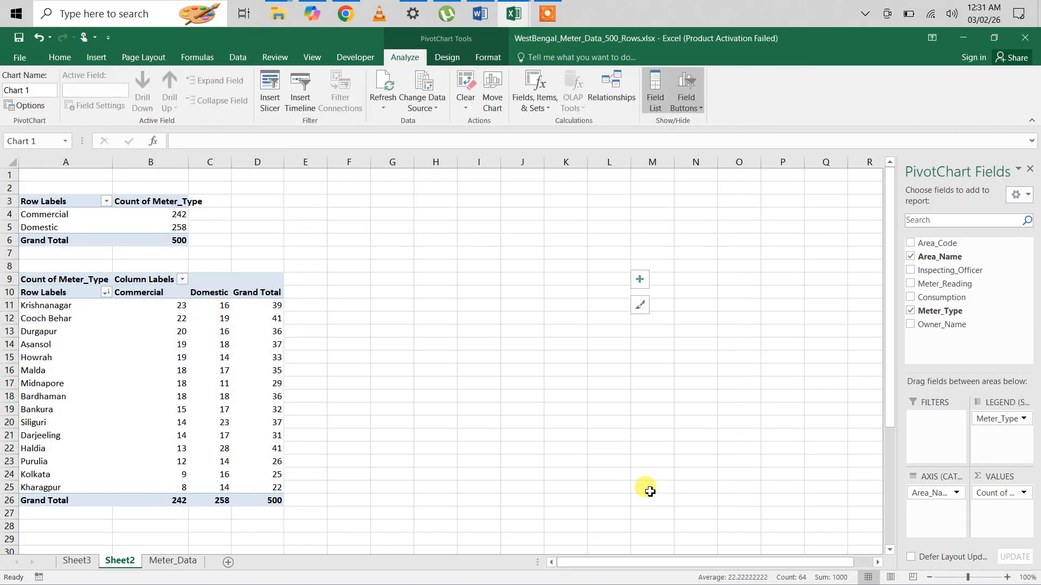
left_click_drag(470, 284, 535, 260)
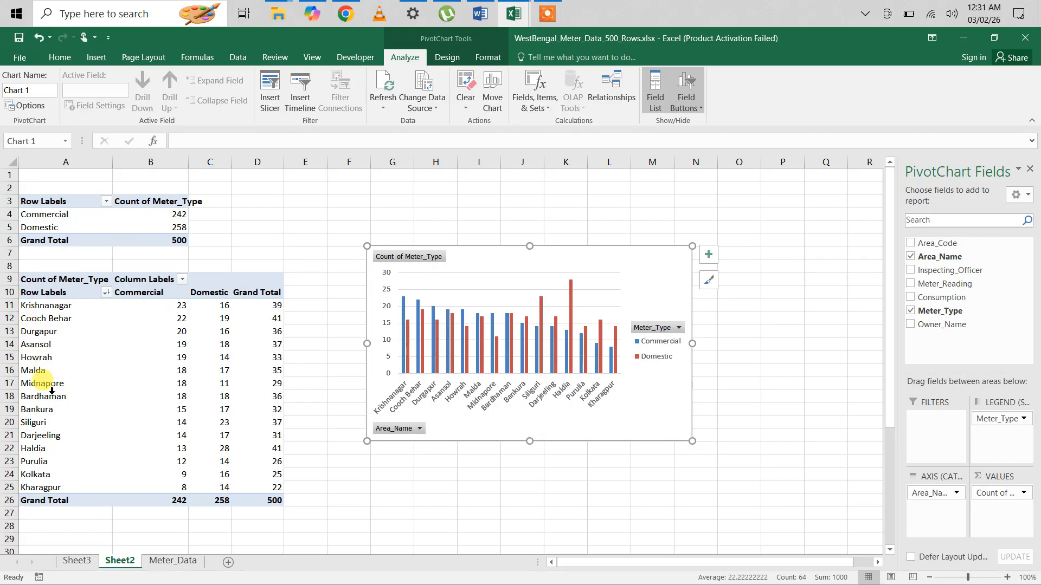
left_click(56, 340)
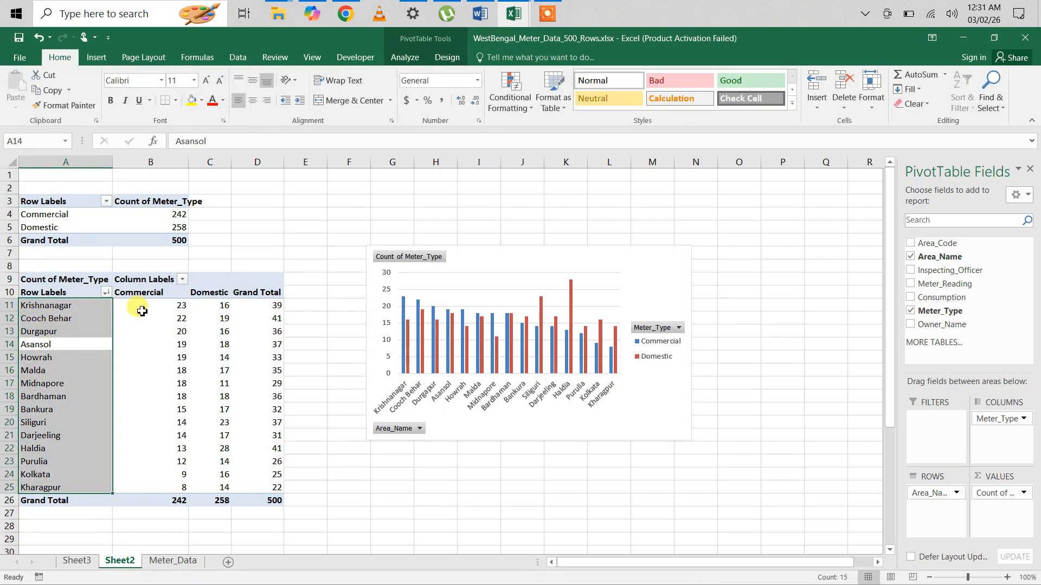
left_click(82, 305)
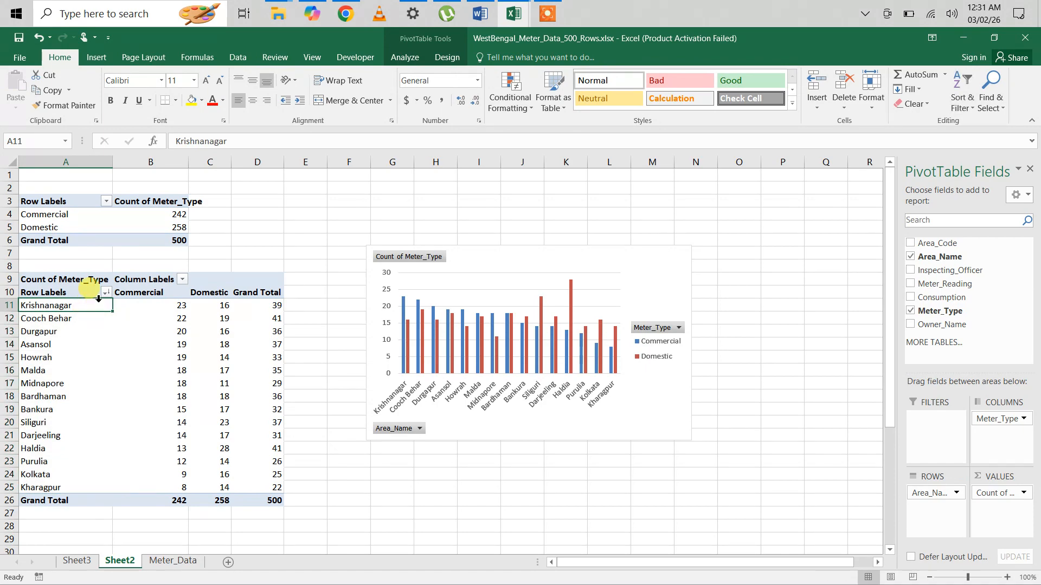
left_click(106, 293)
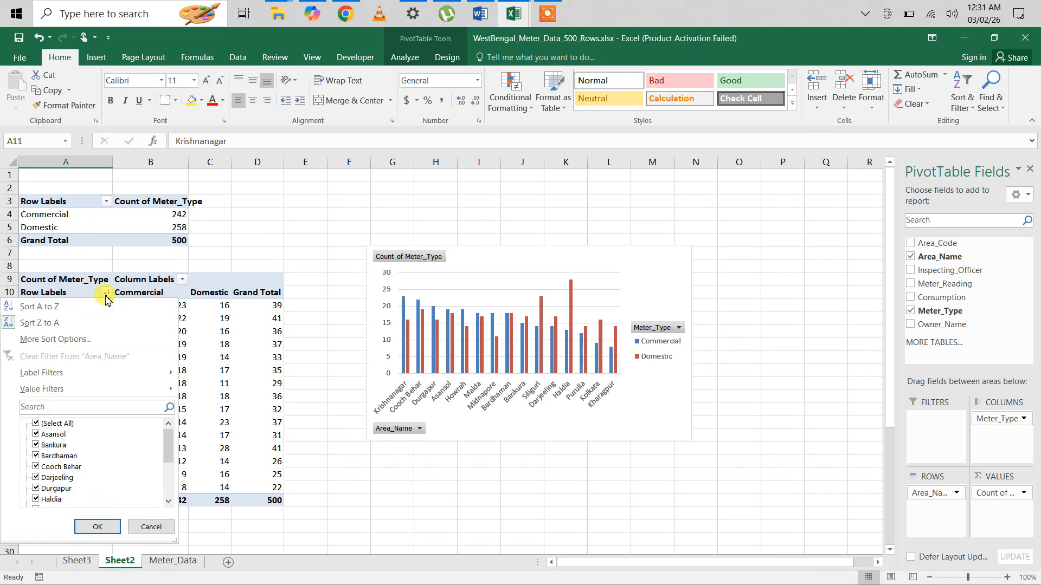
mouse_move(100, 391)
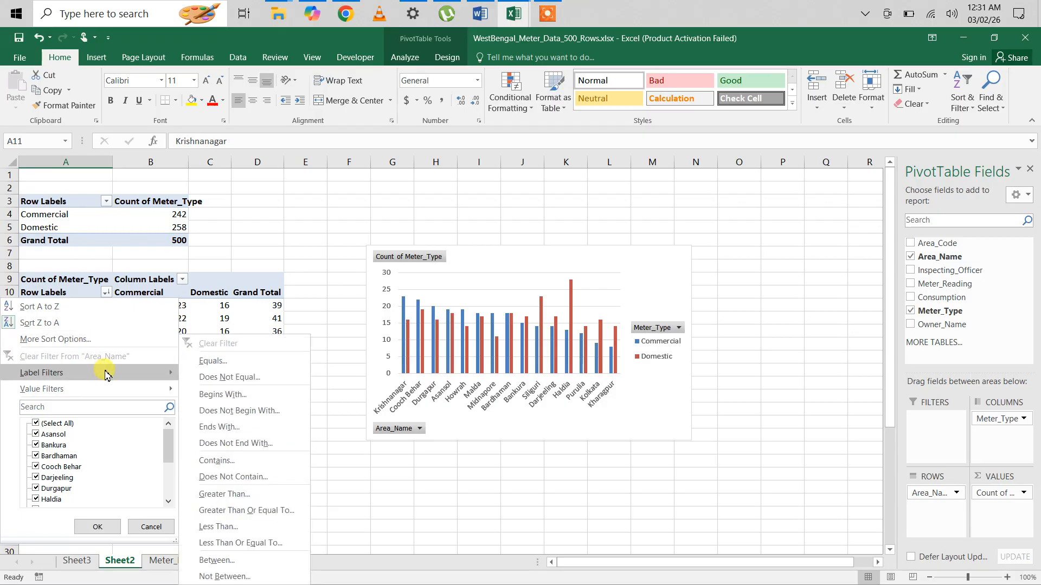
left_click(197, 362)
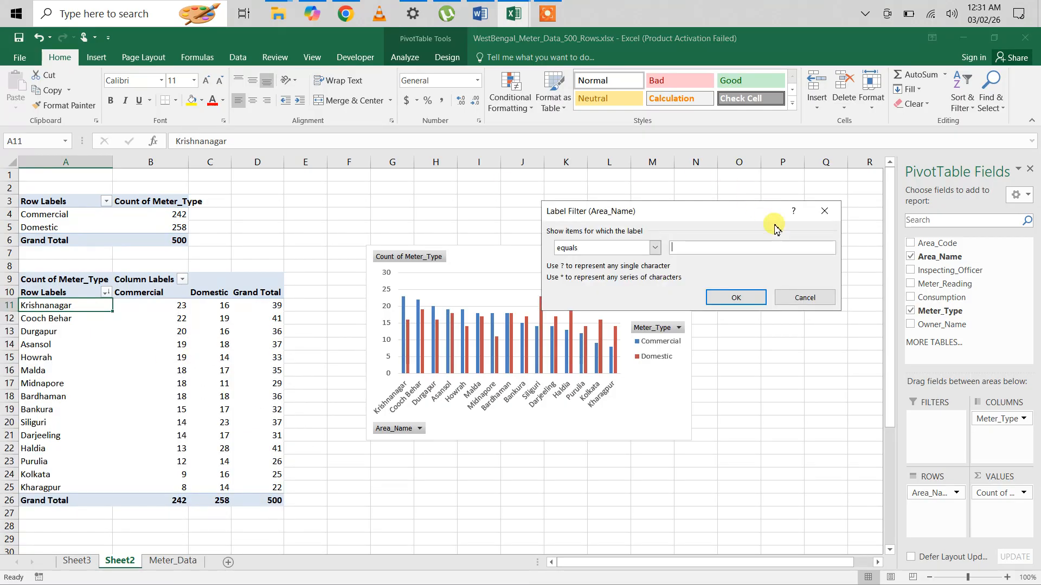
left_click(803, 297)
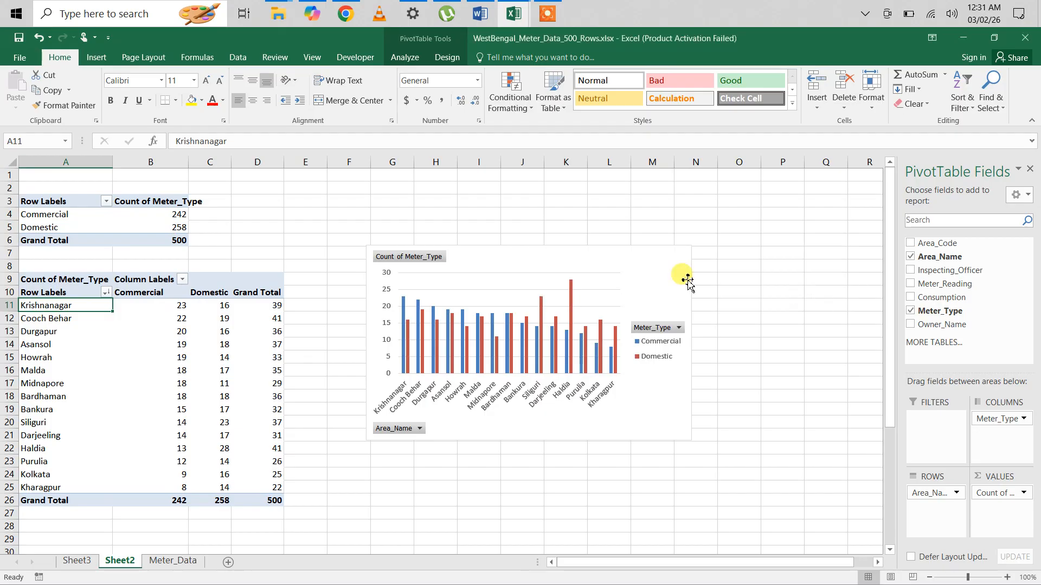
Filter the lower PivotTable's areas to the top 5 items by Count of Meter_Type.
right_click(54, 305)
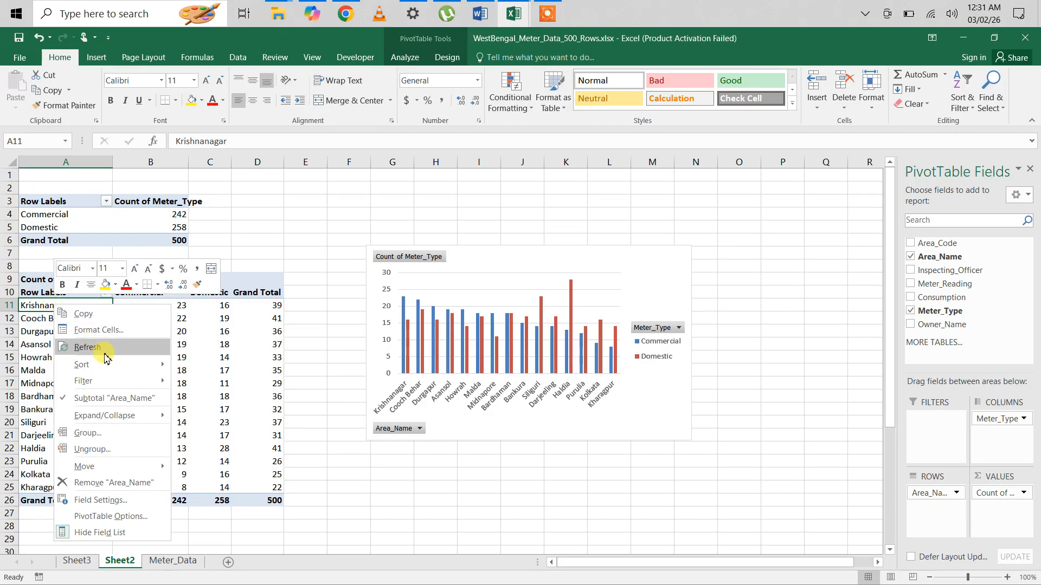
mouse_move(118, 386)
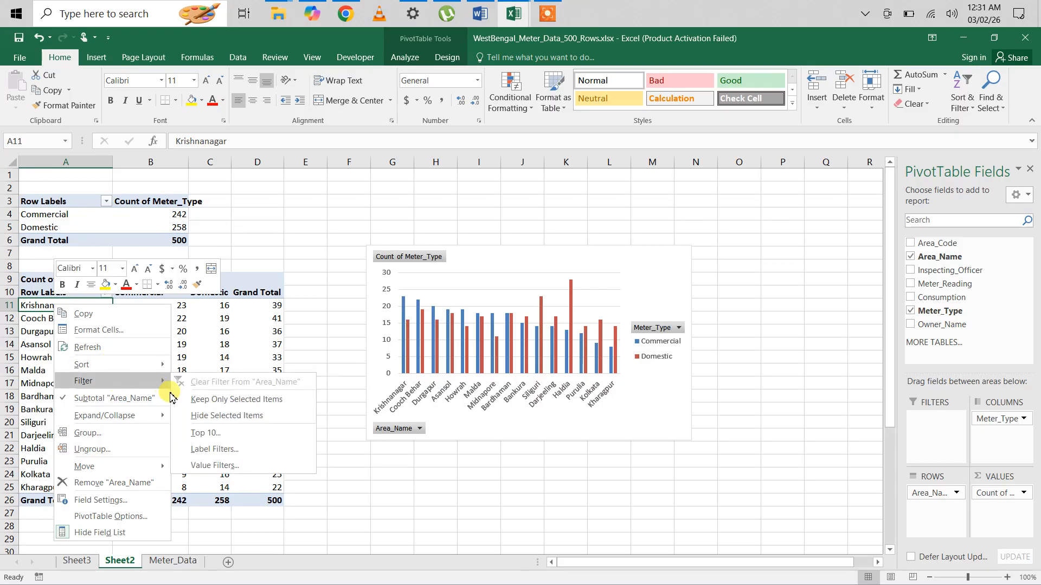
left_click(208, 438)
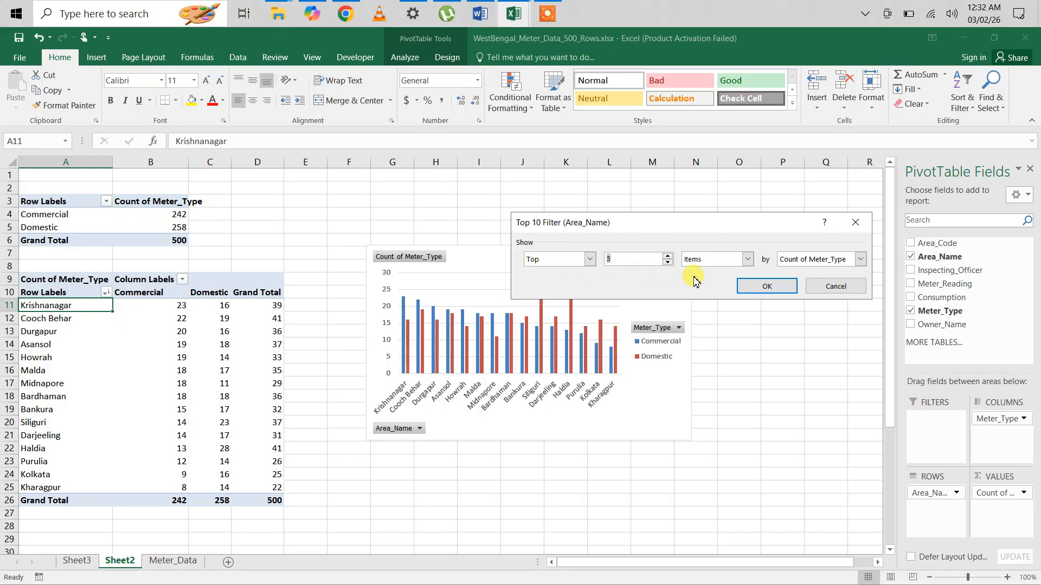
left_click(751, 287)
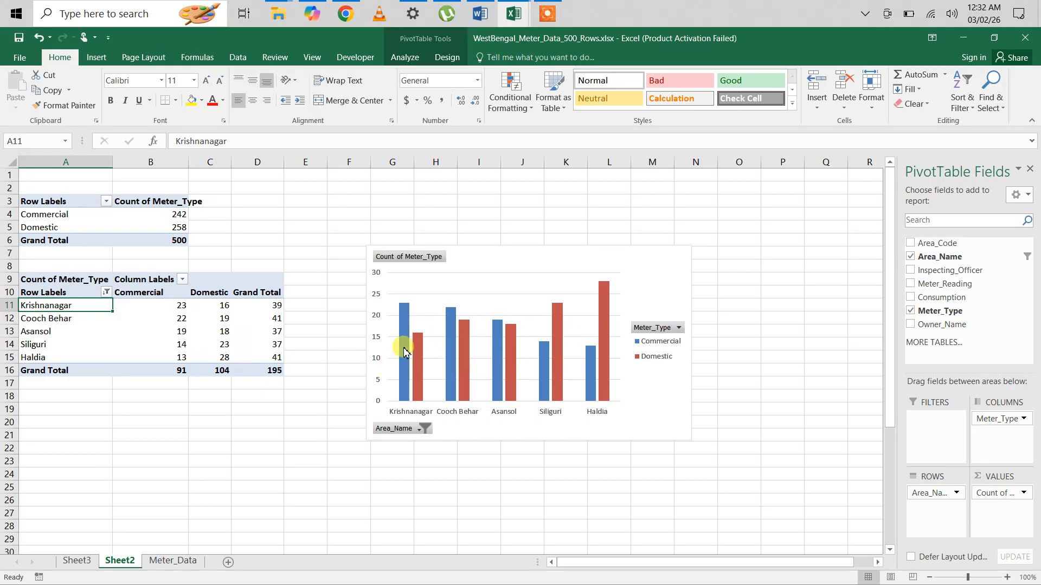
Add data labels to the Commercial and Domestic series in the PivotChart.
left_click(403, 329)
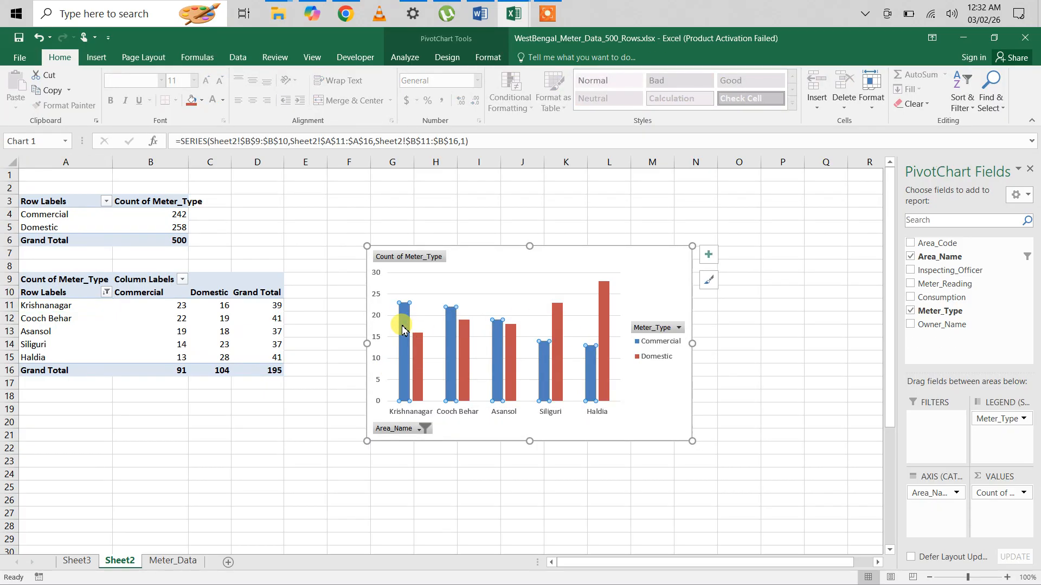
right_click(402, 329)
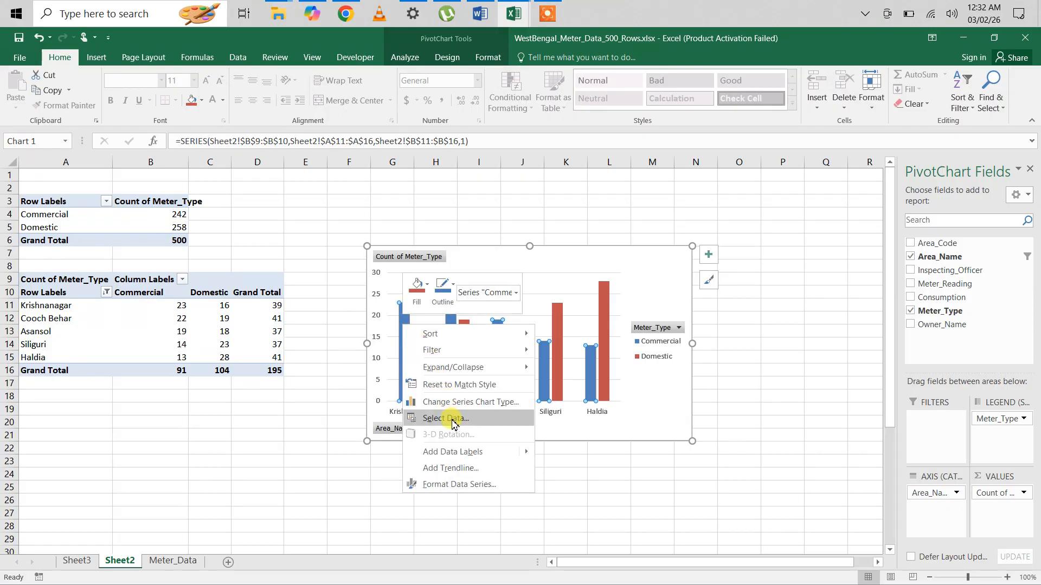
mouse_move(461, 457)
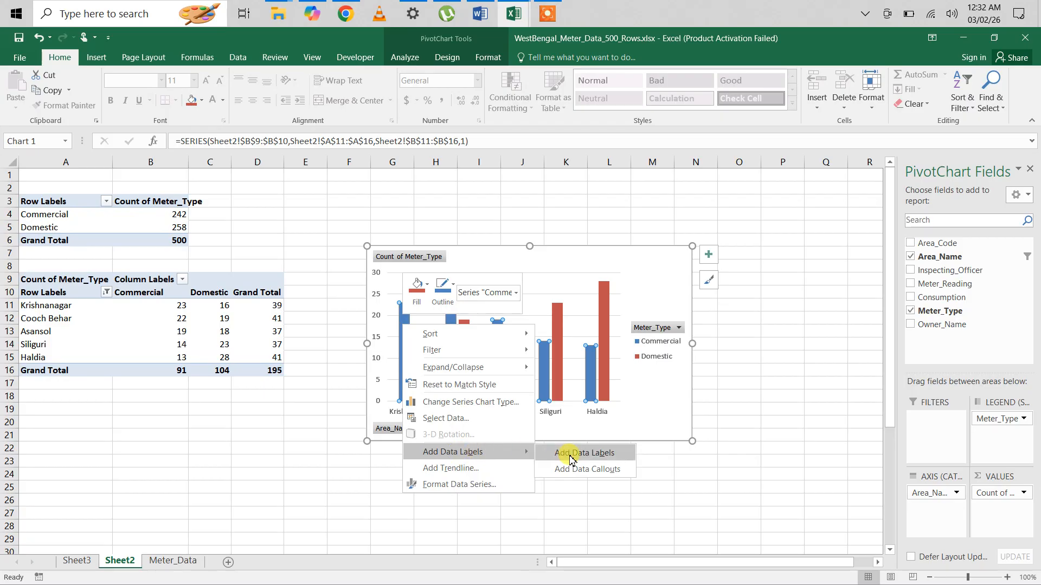
left_click(570, 454)
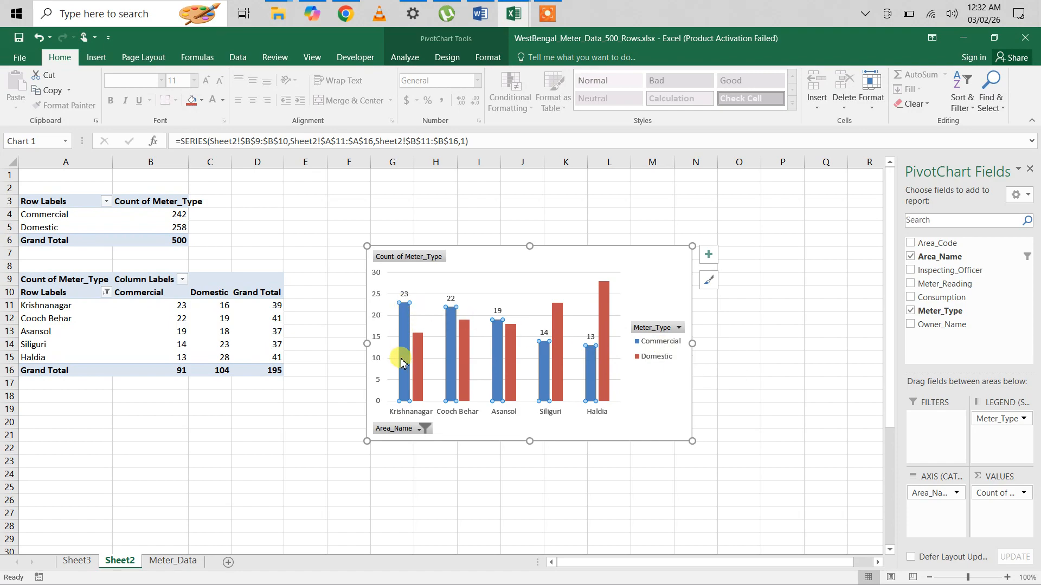
left_click(418, 363)
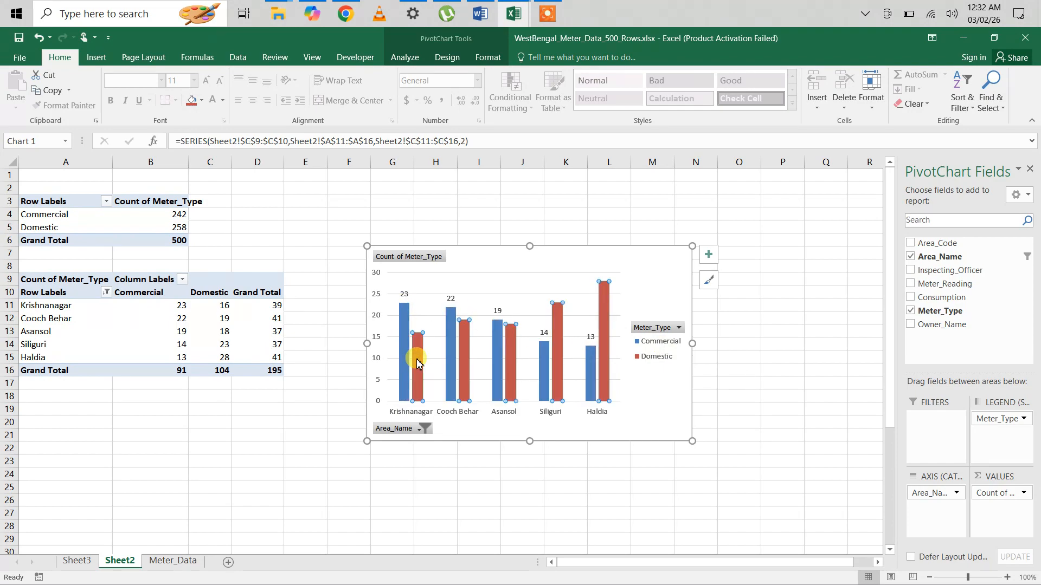
right_click(417, 363)
mouse_move(472, 485)
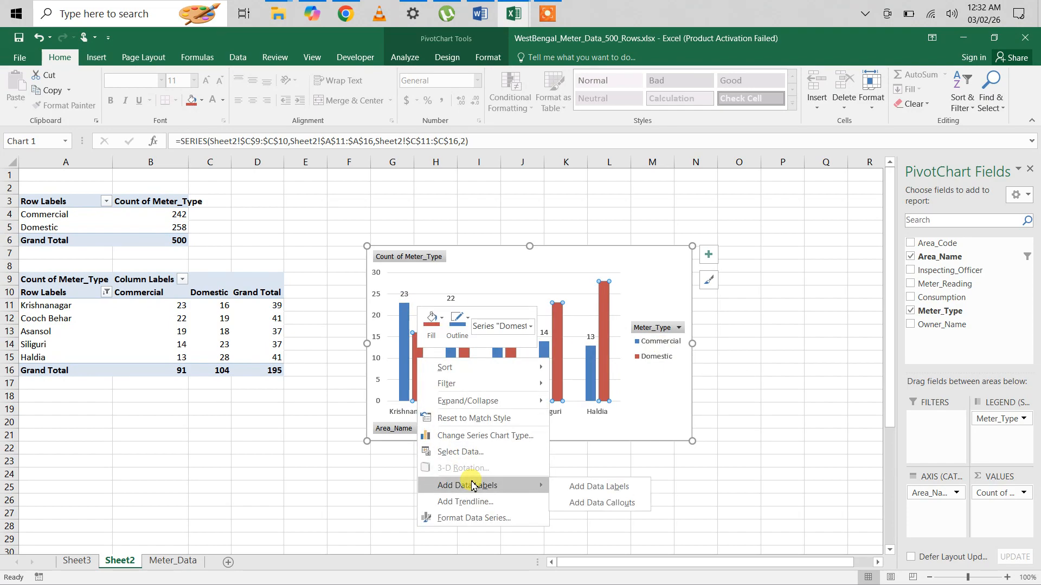
left_click(578, 487)
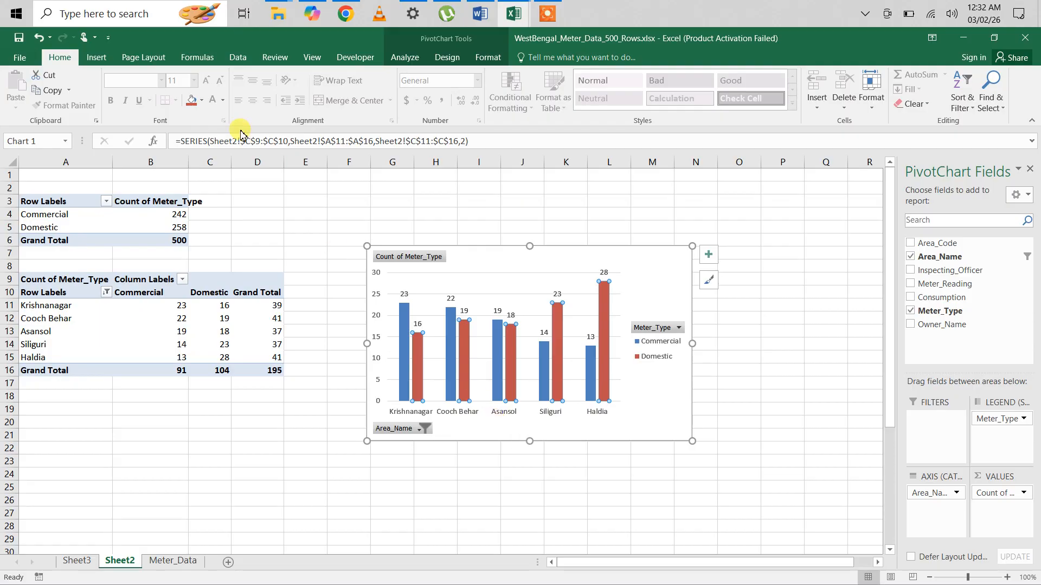
Change the PivotChart type to Stacked Column.
left_click(96, 57)
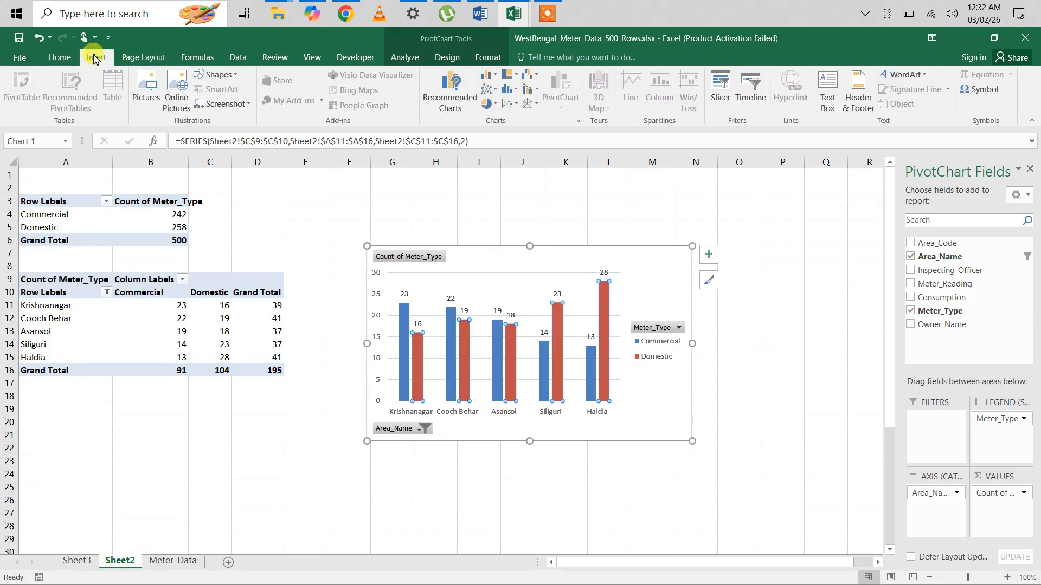
left_click(489, 263)
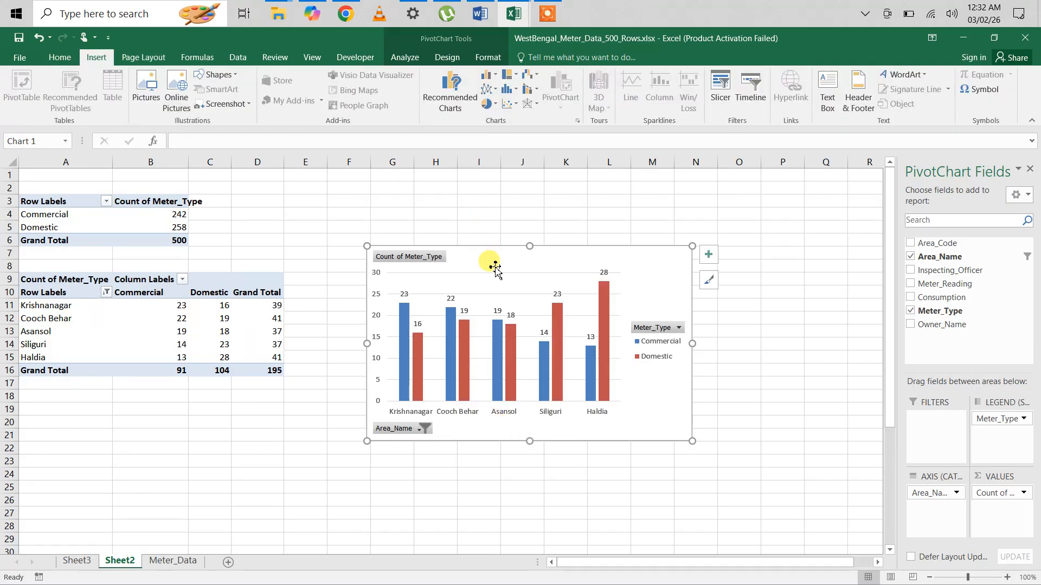
left_click(446, 58)
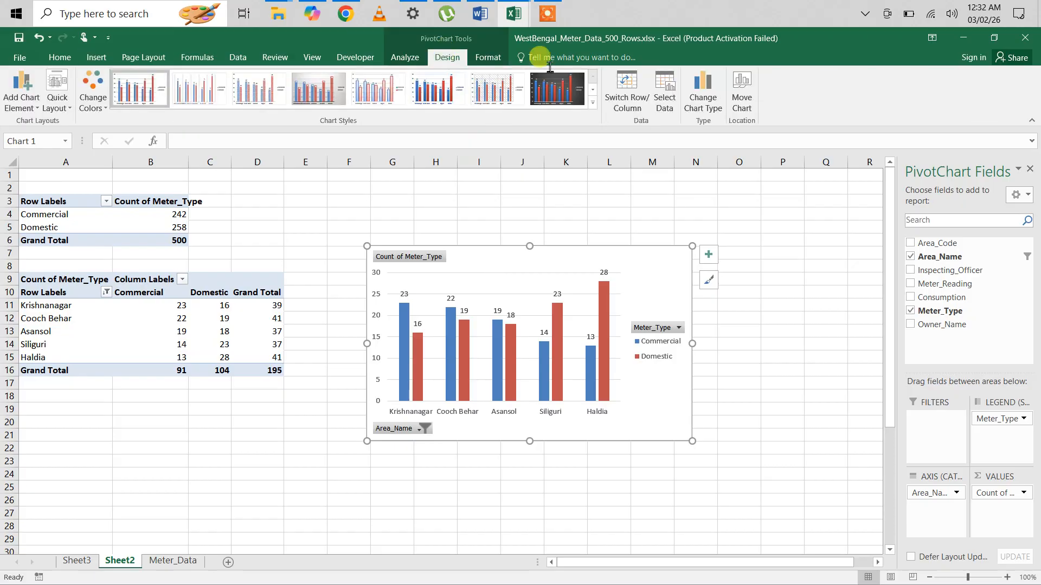
left_click(701, 94)
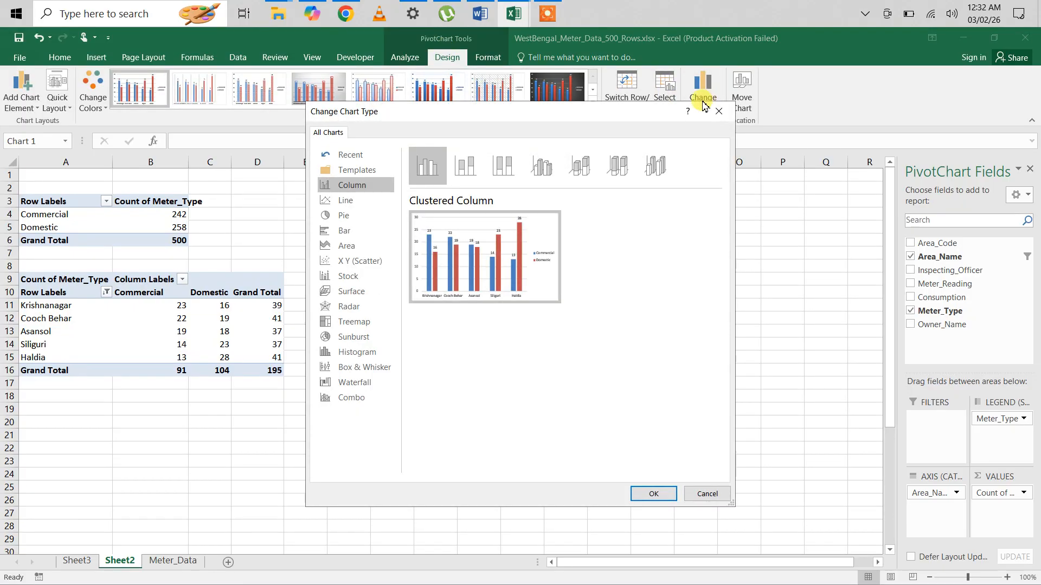
left_click(466, 164)
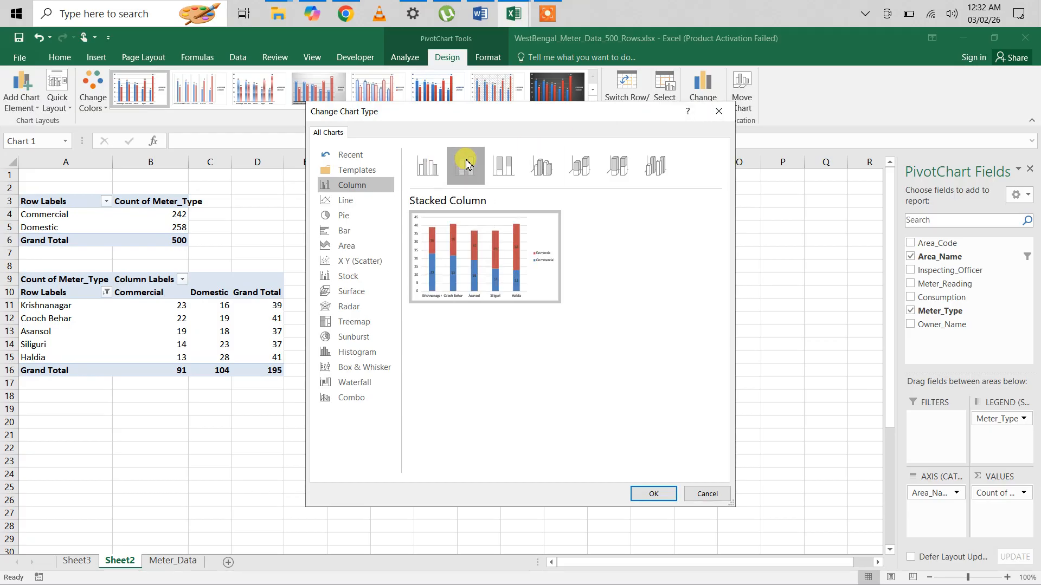
left_click(653, 495)
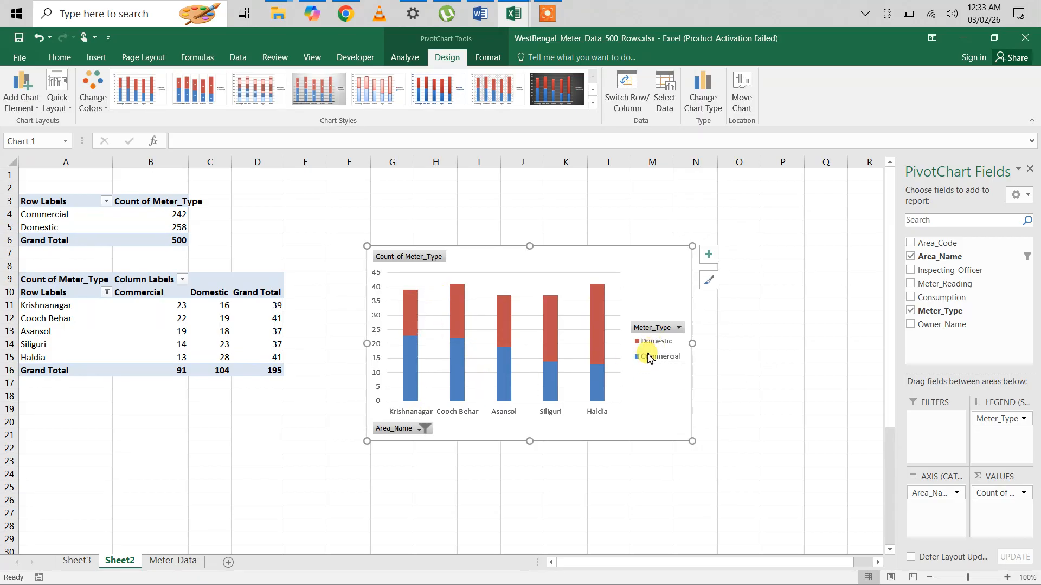
Apply quick layout Layout 5 to the PivotChart, adding a chart title, an axis title and a data table.
left_click(411, 347)
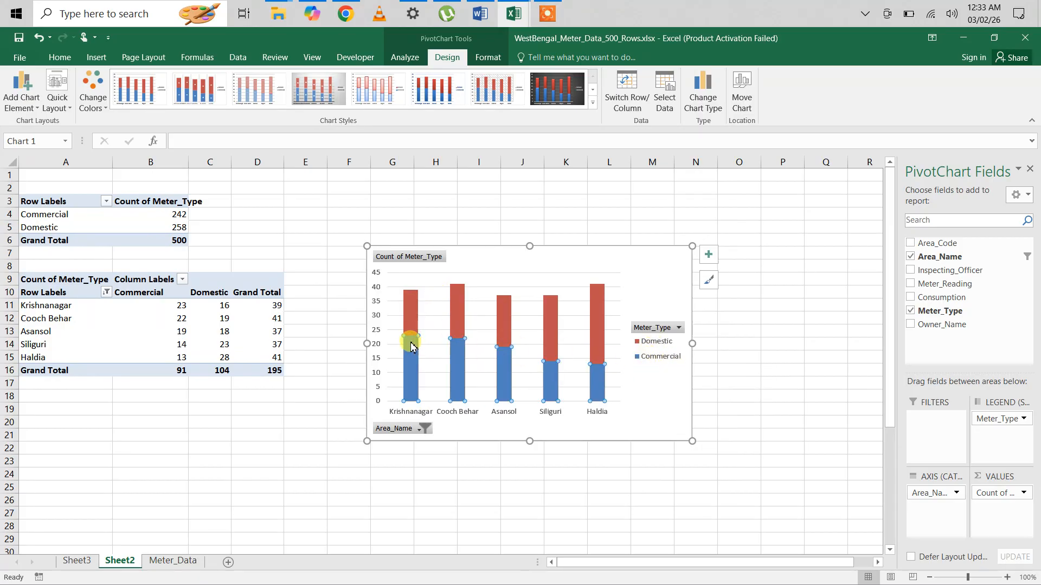
left_click(408, 316)
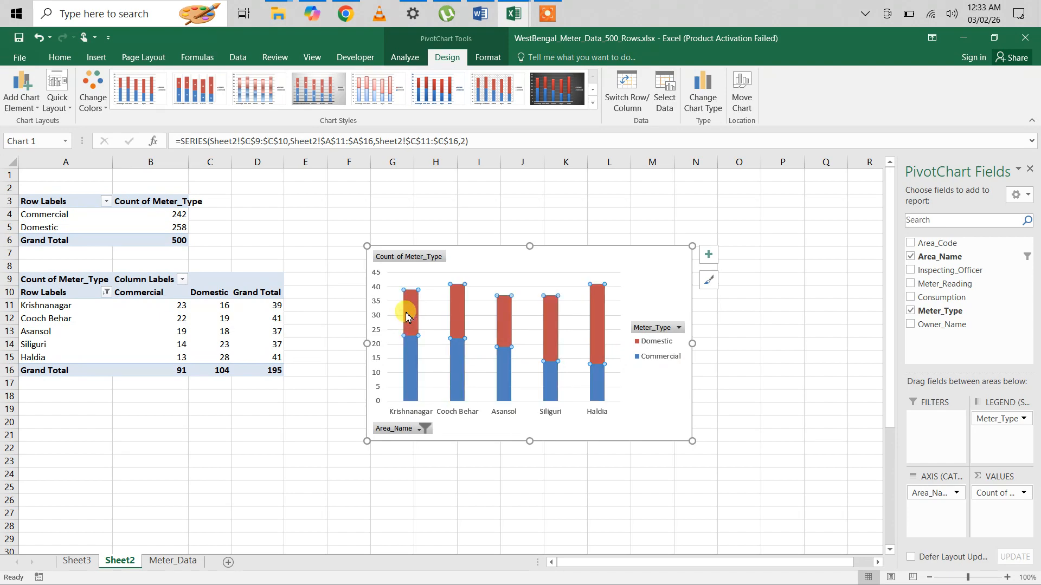
left_click(57, 107)
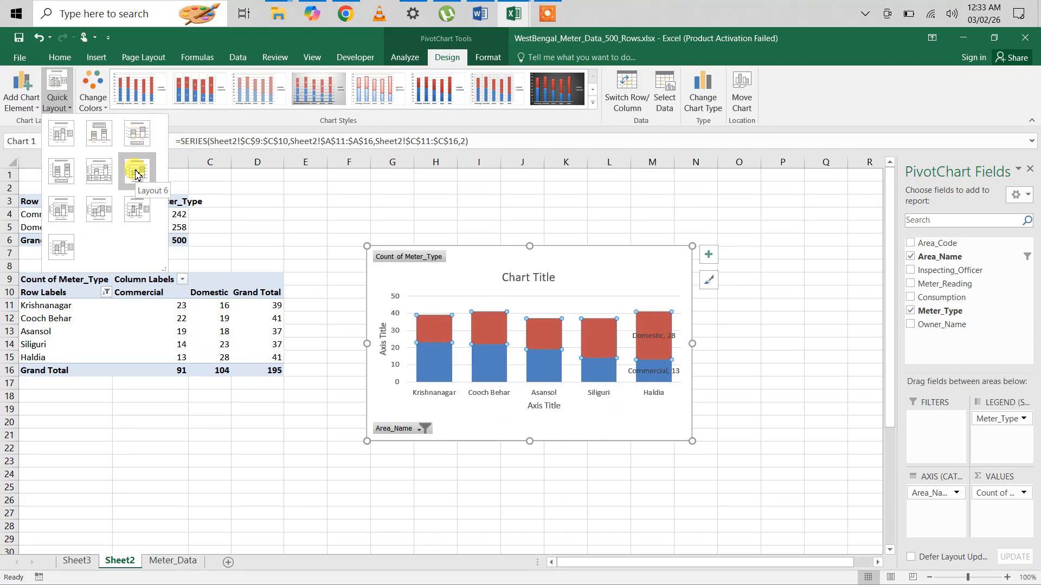
left_click(95, 172)
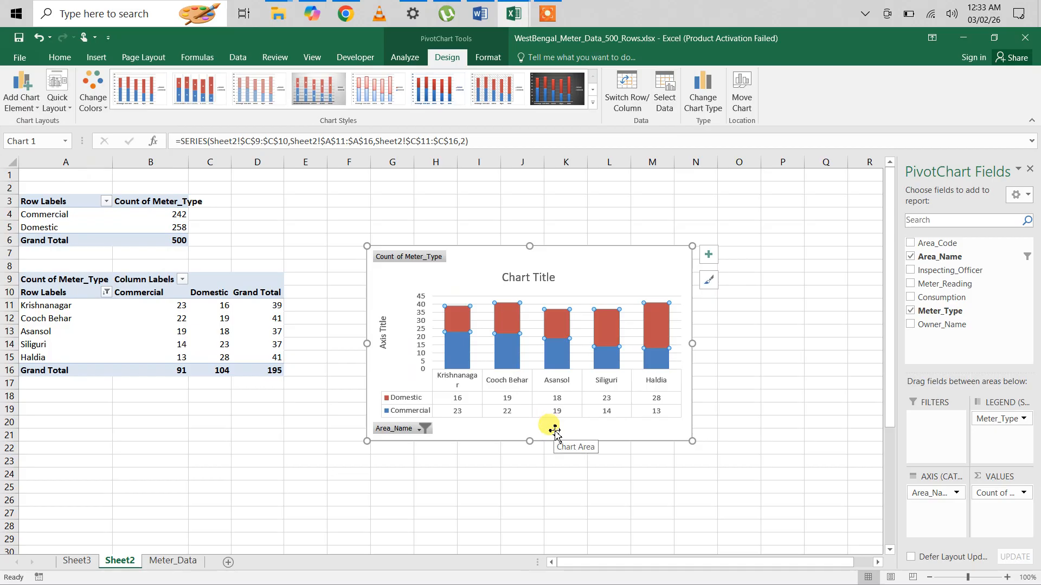
Clear the Area_Name filter from the lower PivotTable.
left_click(106, 293)
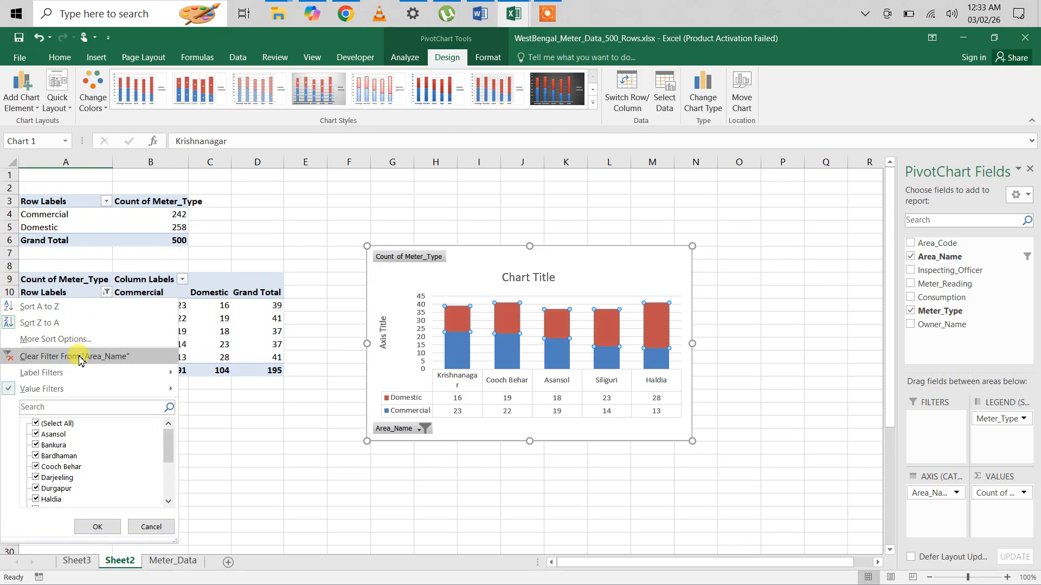
left_click(80, 357)
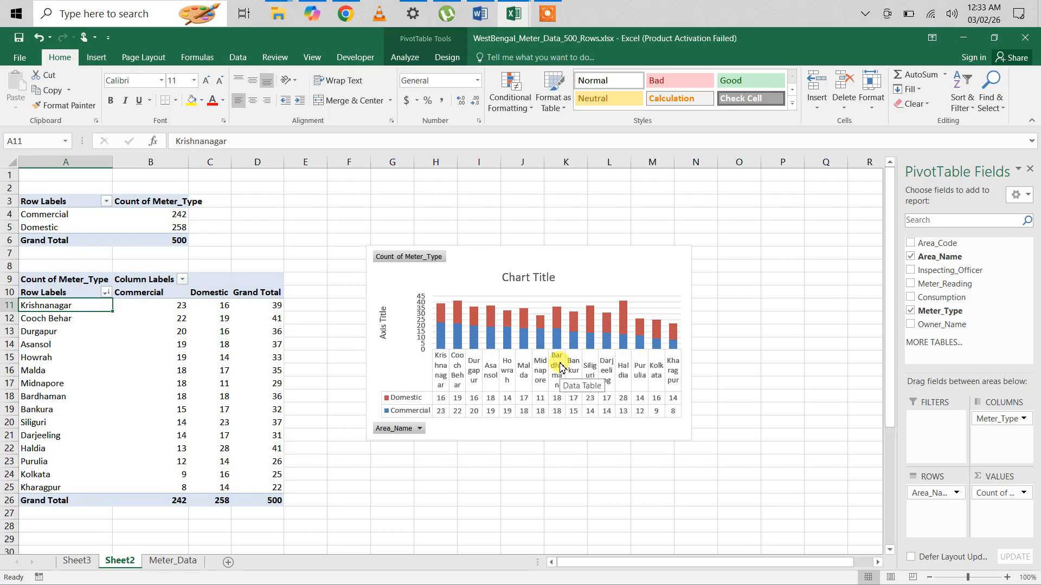
Create a PivotTable from the Meter_Data table on a new worksheet, with Area_Name in rows and the sum of Consumption as values.
left_click(174, 567)
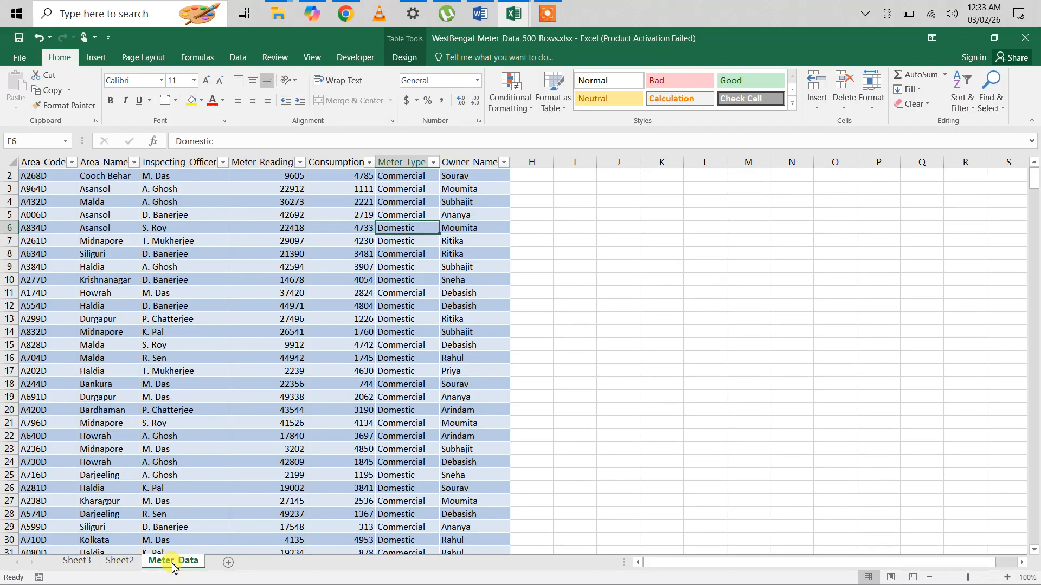
scroll(94, 219, "up", 1)
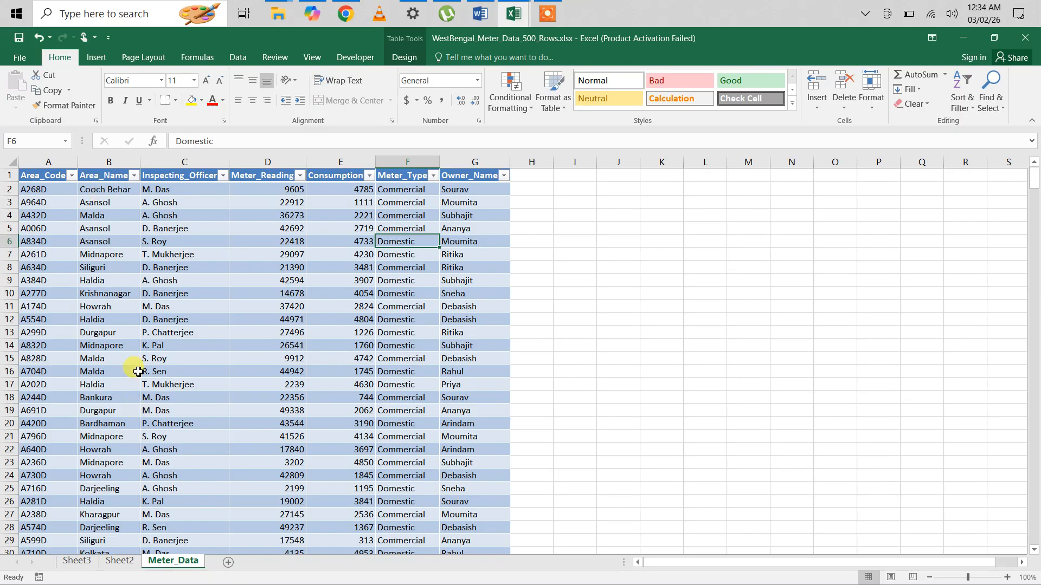
left_click(125, 337)
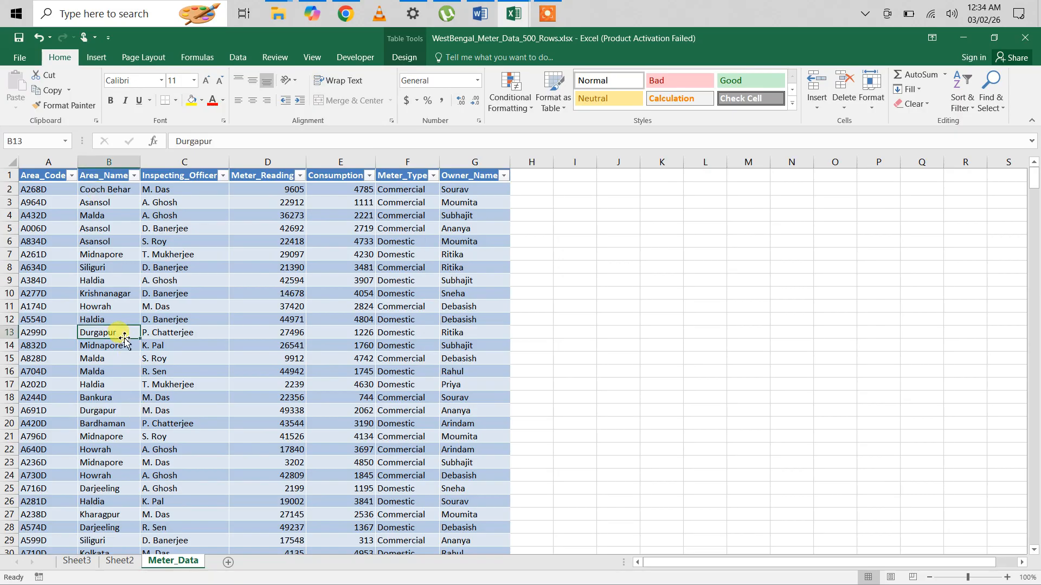
left_click(96, 57)
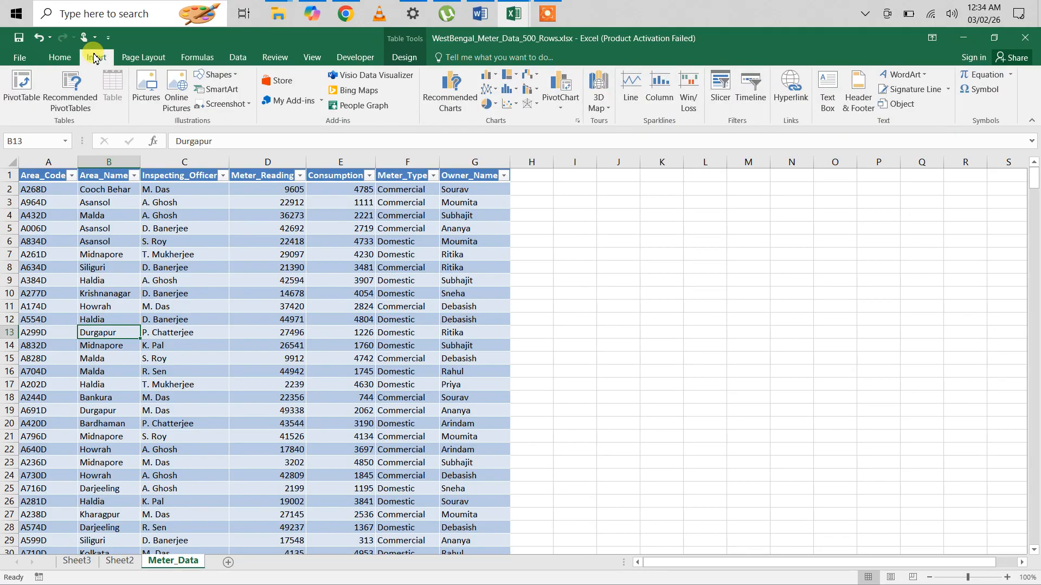
left_click(20, 94)
left_click(730, 364)
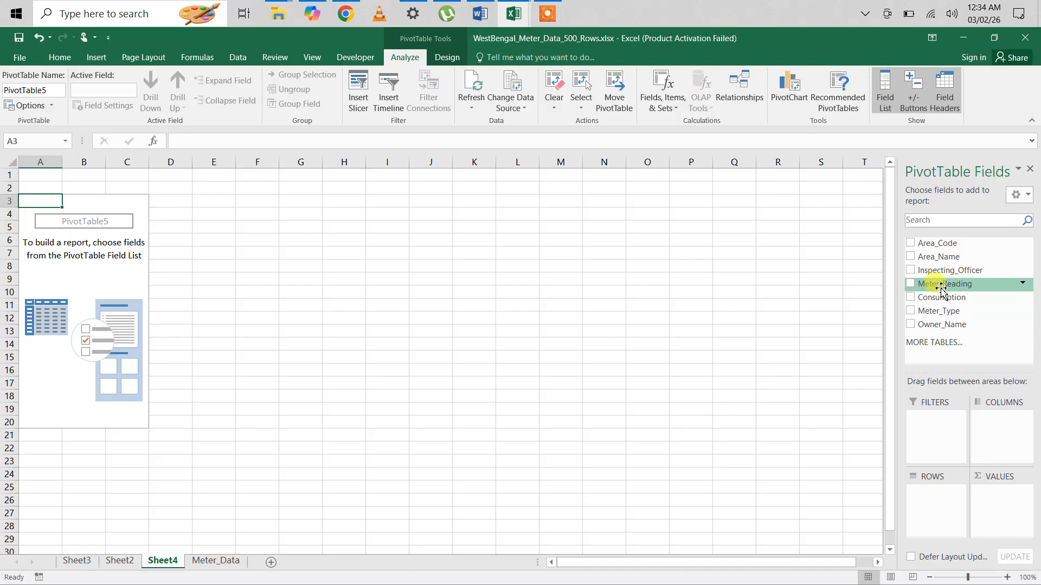
left_click_drag(940, 265, 924, 507)
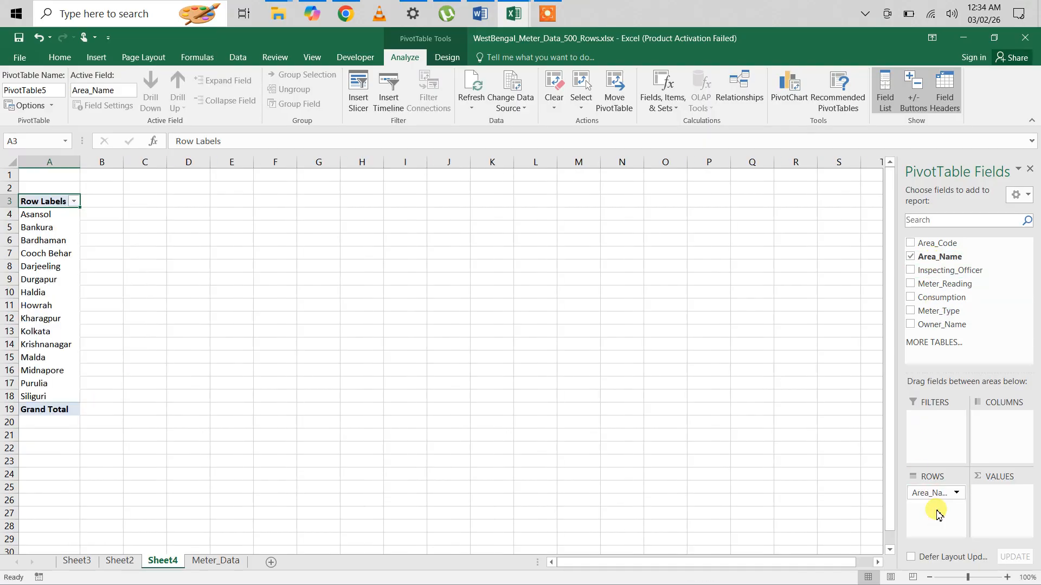
left_click_drag(943, 303, 997, 501)
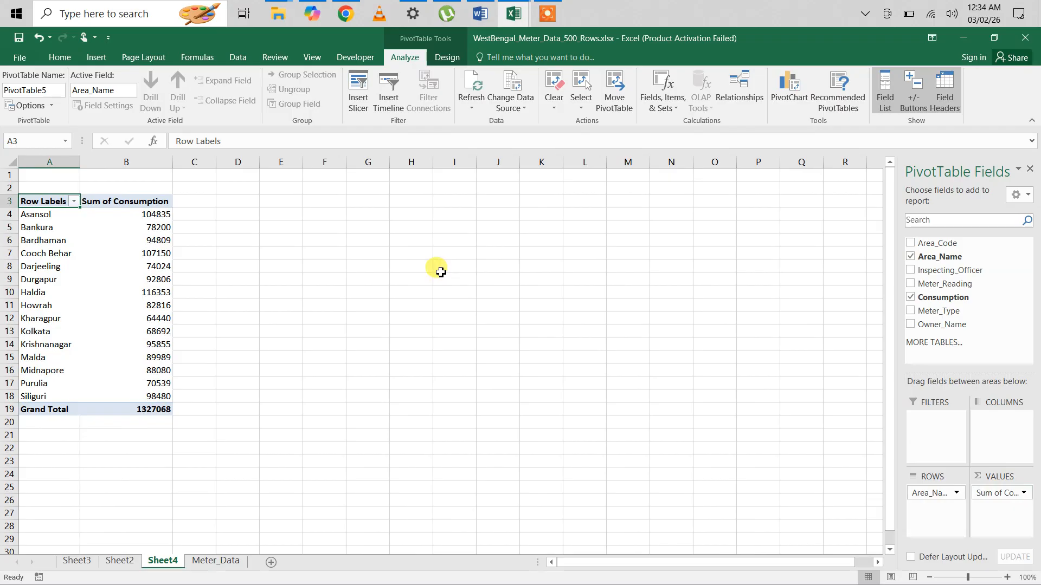
Sort the area PivotTable by Sum of Consumption from largest to smallest.
left_click(144, 215)
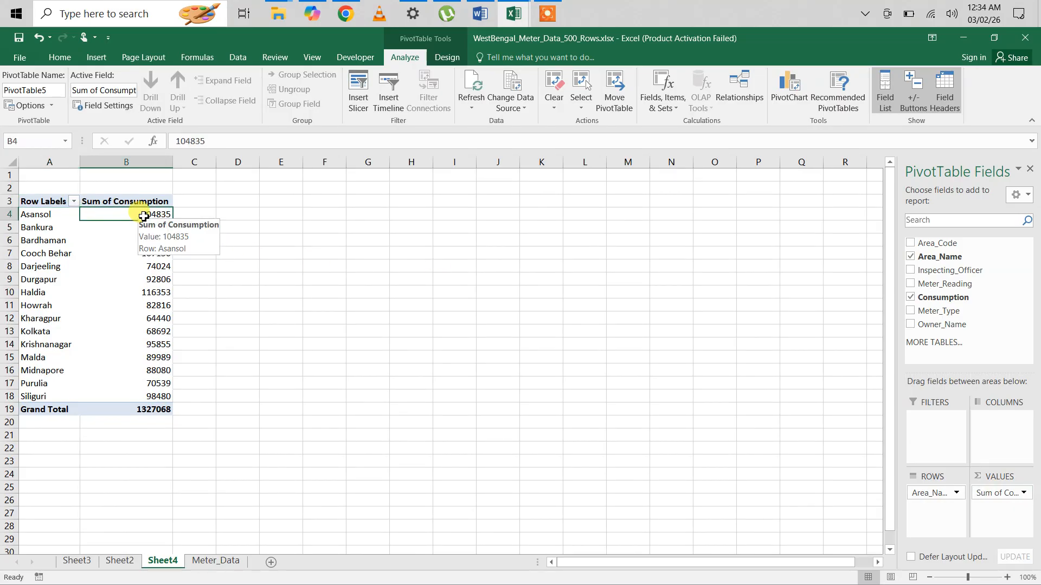
right_click(144, 216)
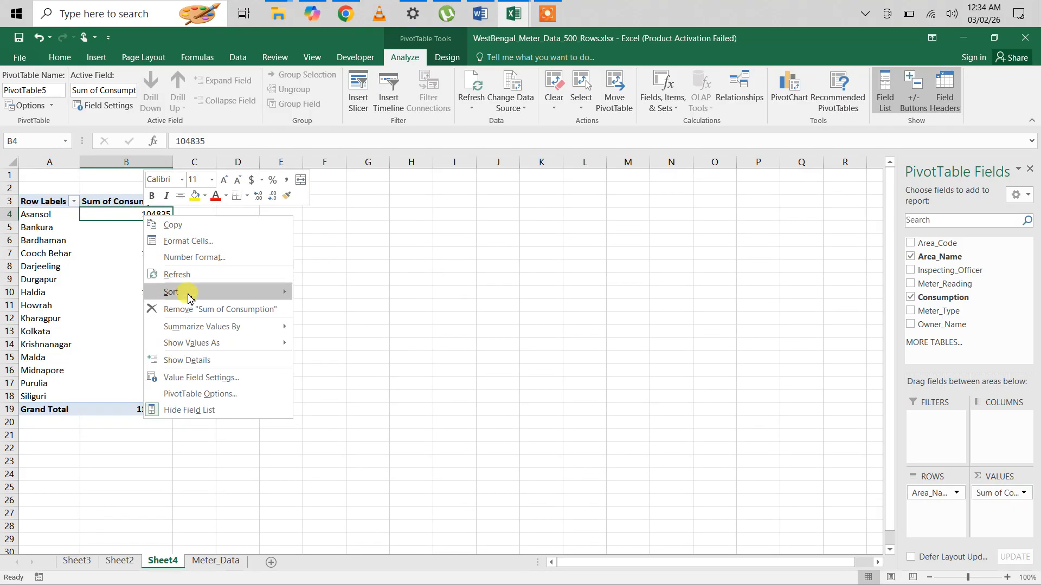
mouse_move(204, 293)
left_click(328, 310)
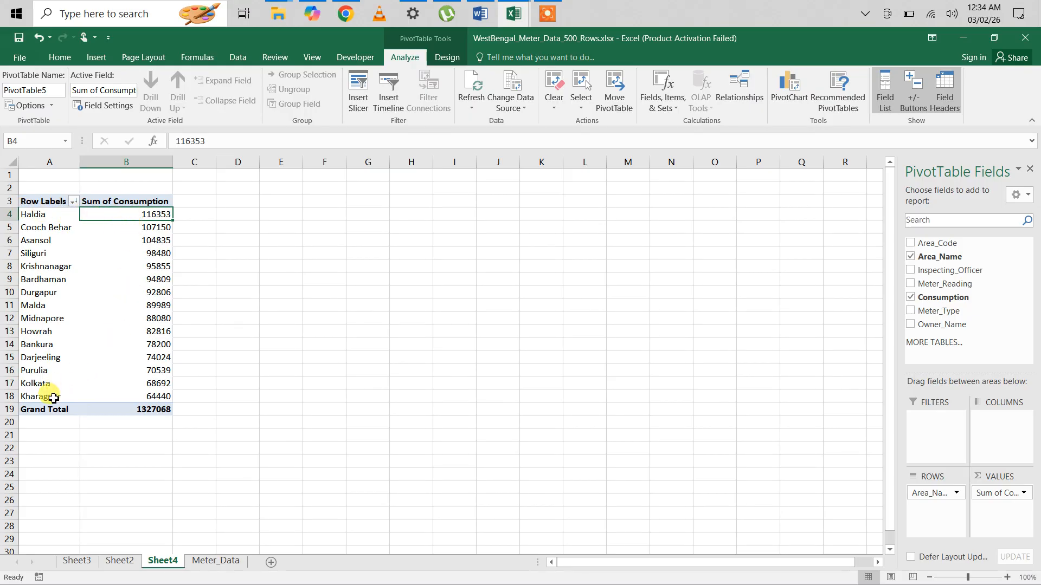
mouse_move(152, 400)
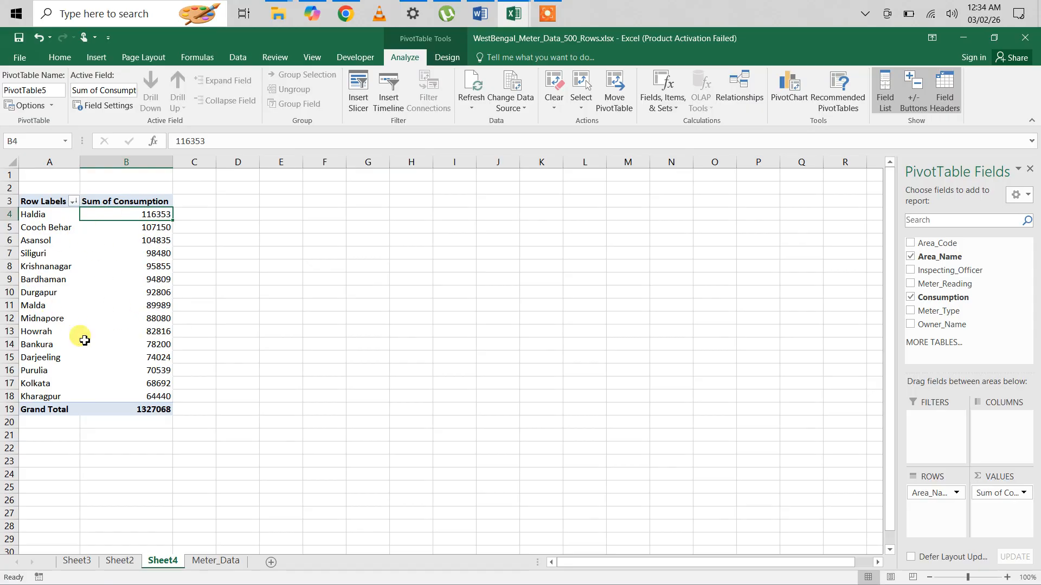
Show the Sum of Consumption values in the Sheet4 PivotTable as % of Grand Total.
left_click(216, 561)
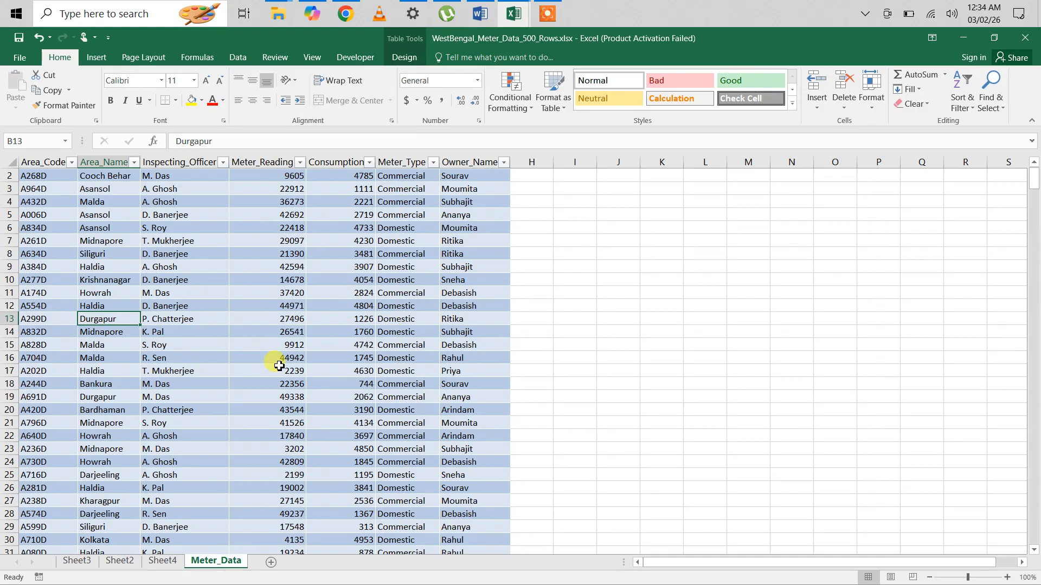
left_click(163, 563)
left_click(118, 219)
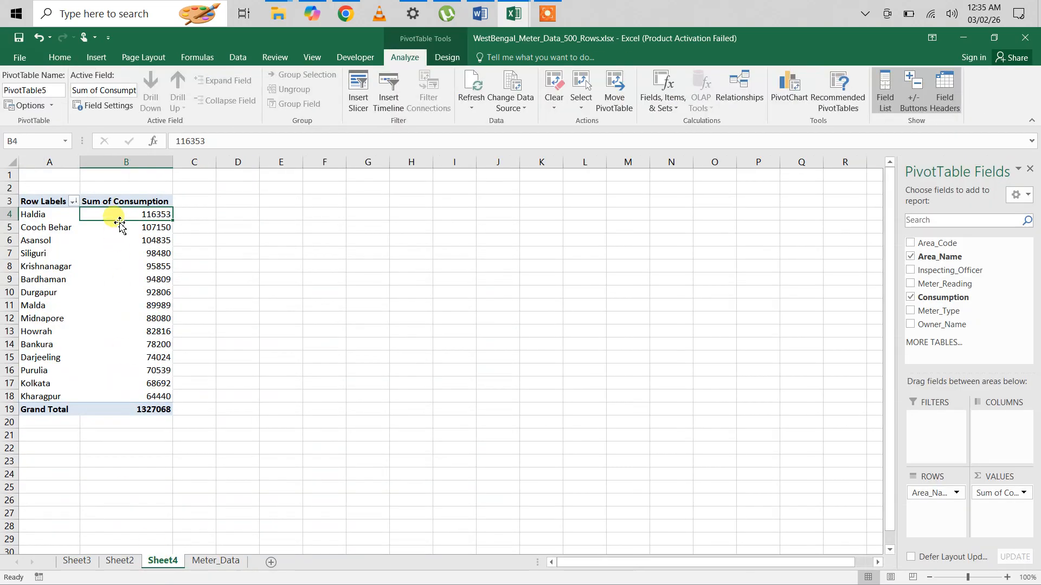
right_click(119, 219)
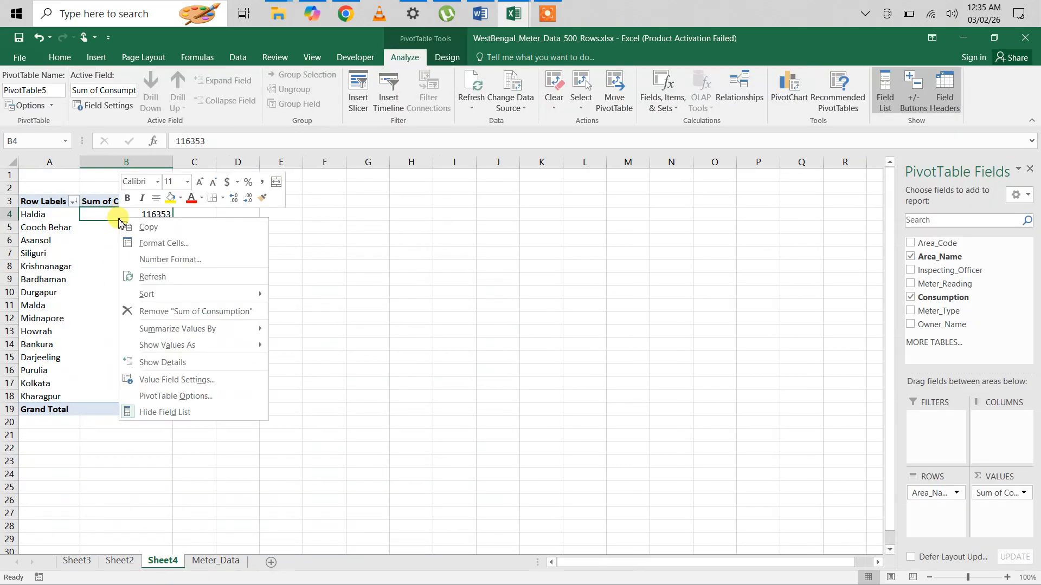
mouse_move(165, 296)
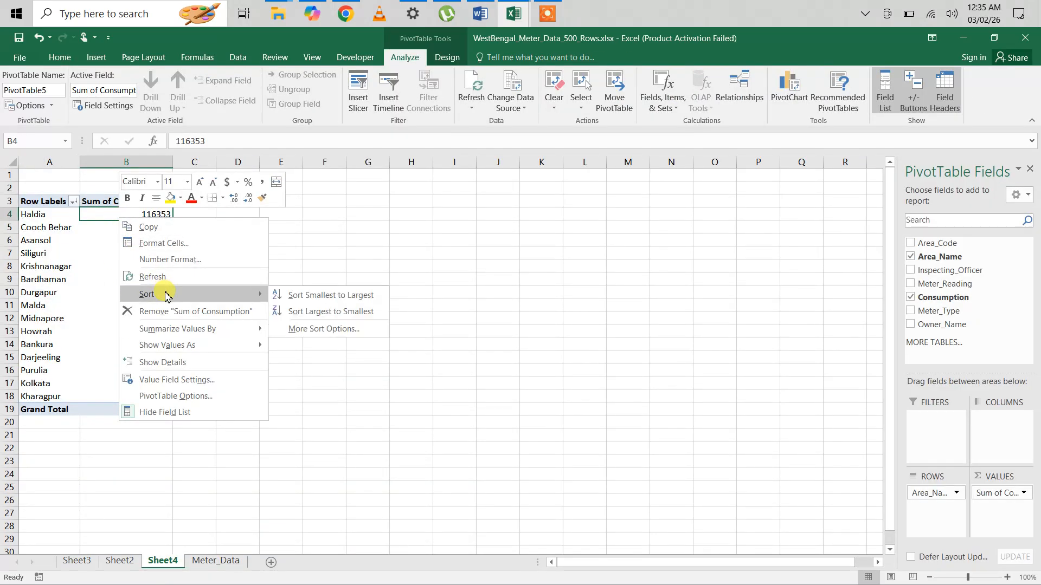
mouse_move(186, 332)
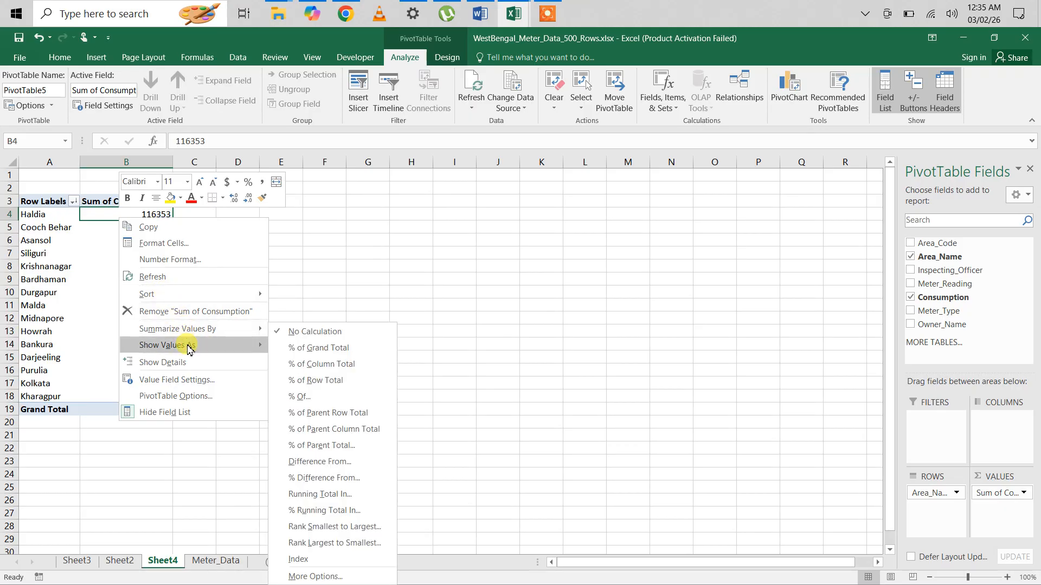
left_click(316, 349)
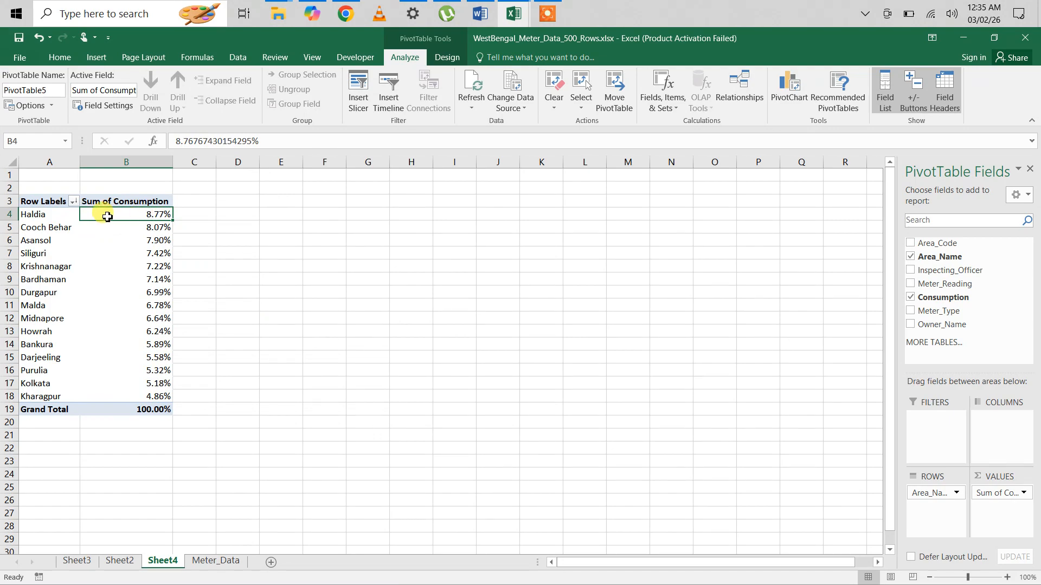
mouse_move(136, 217)
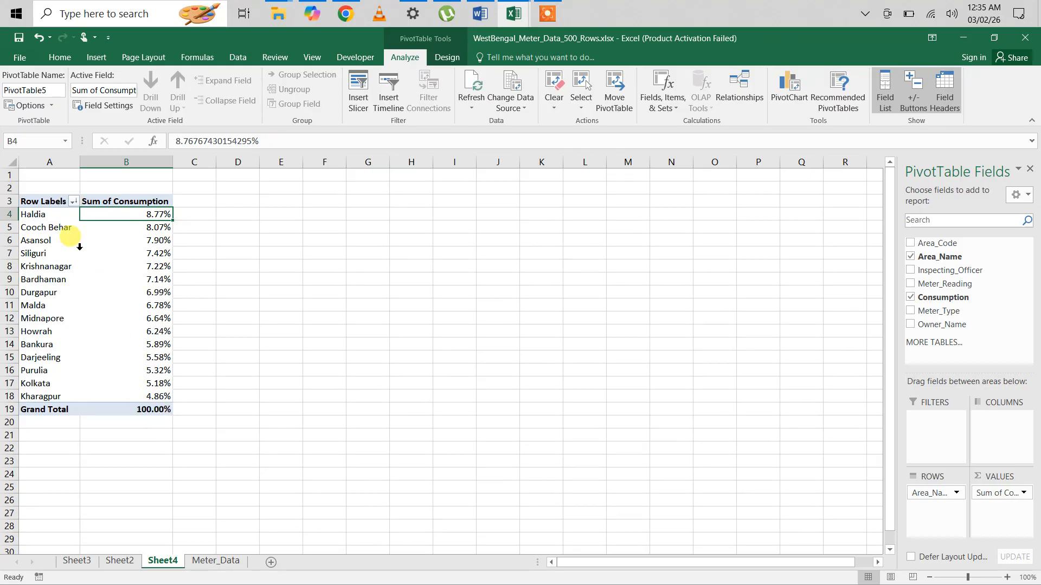
Insert a Line PivotChart from the area consumption PivotTable.
left_click(46, 243)
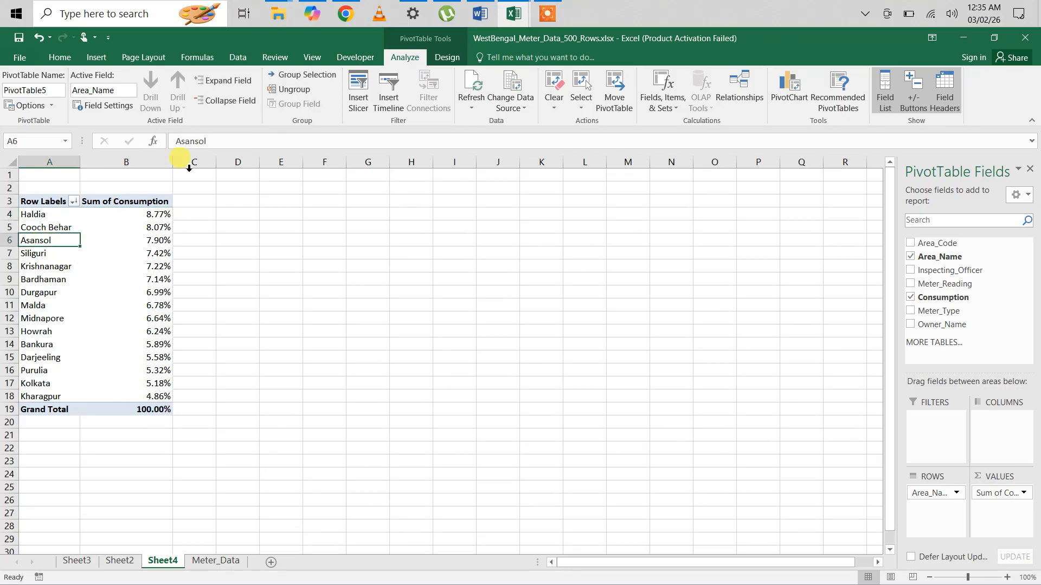
left_click(95, 57)
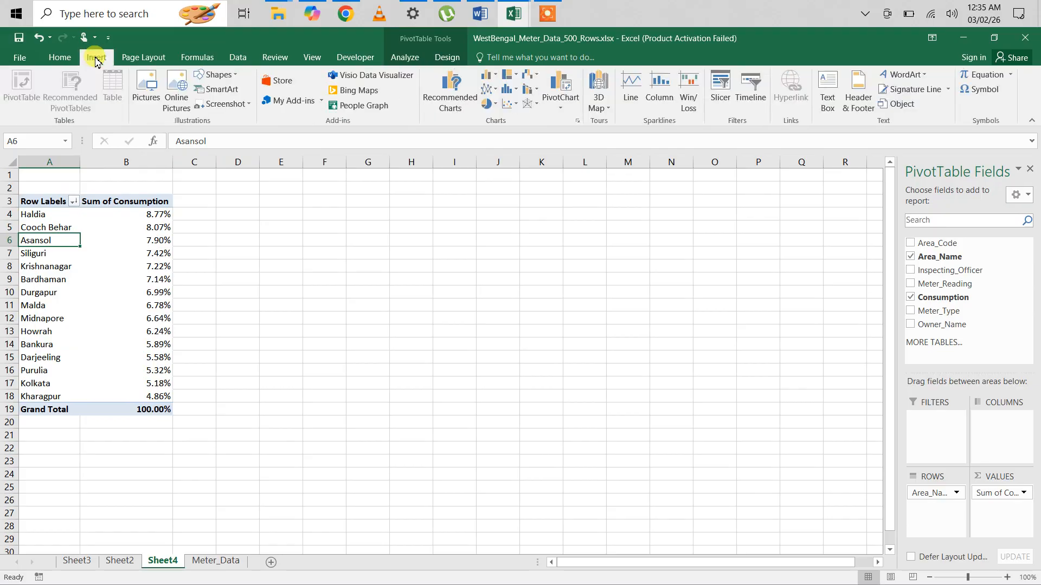
left_click(450, 97)
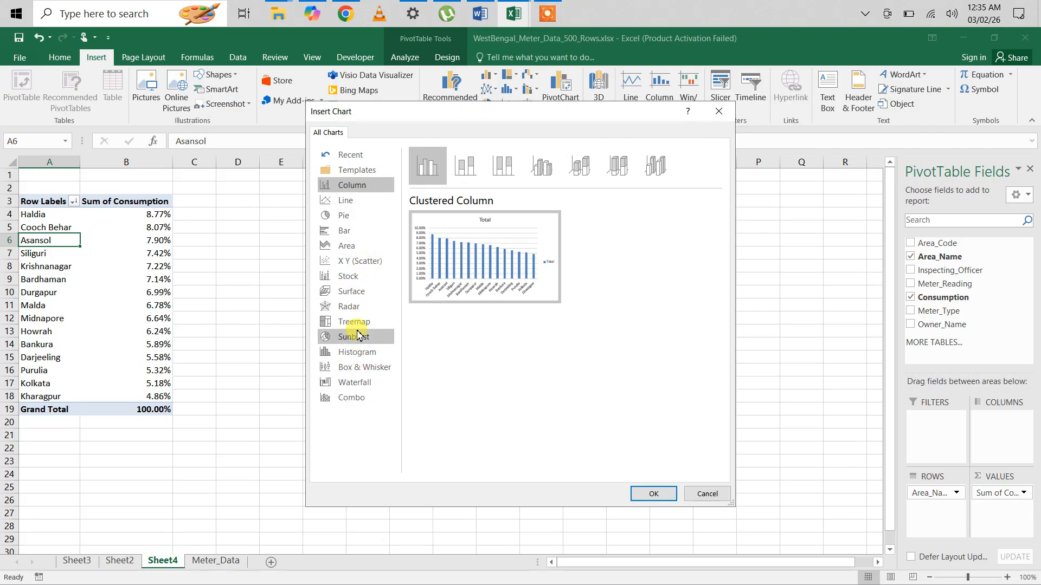
left_click(344, 202)
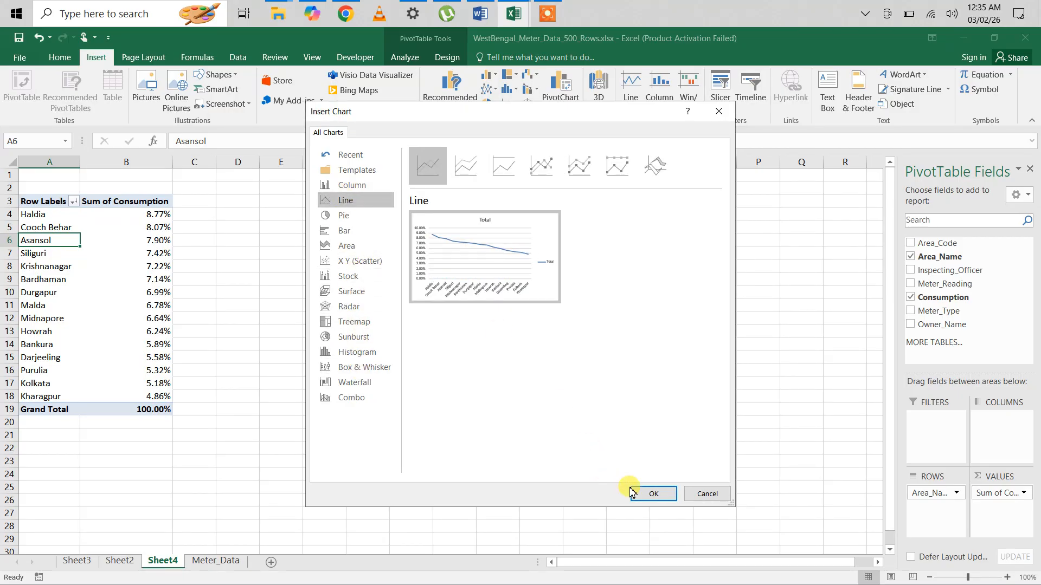
left_click(666, 495)
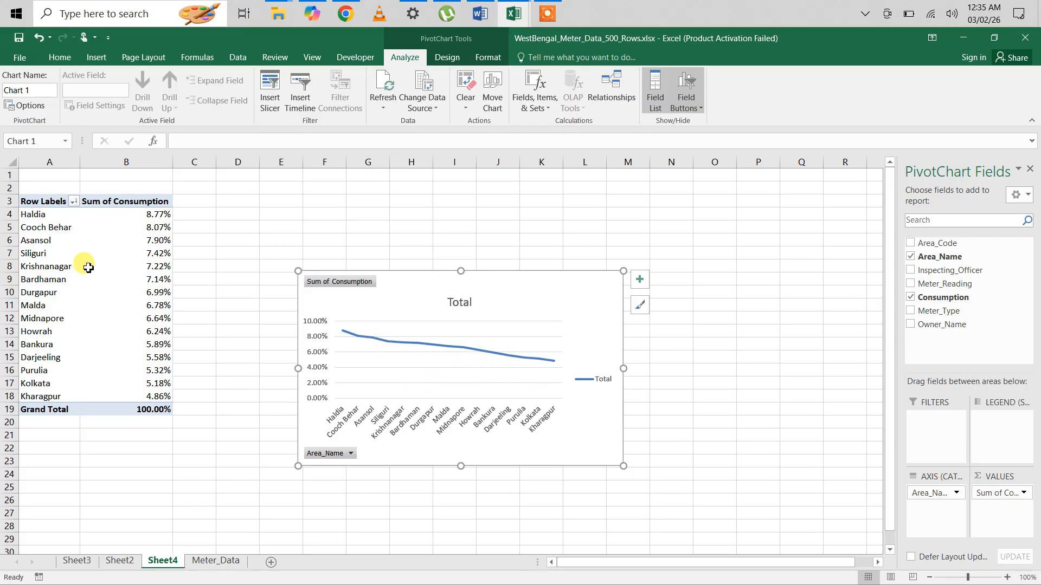
Change the consumption PivotChart type to Pie and apply the quick layout with percentage labels and the legend above the pie.
left_click(426, 321)
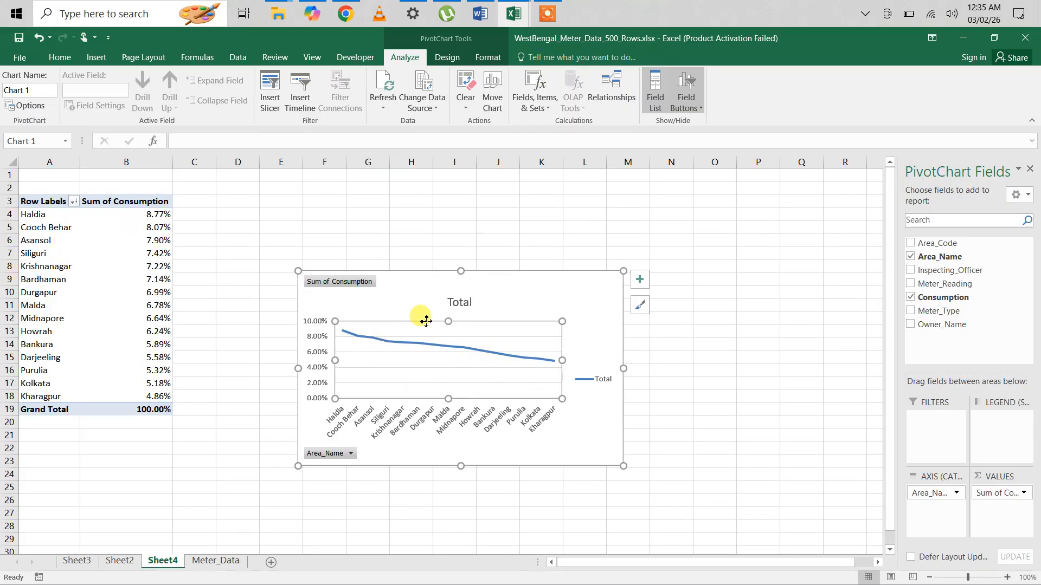
left_click(408, 302)
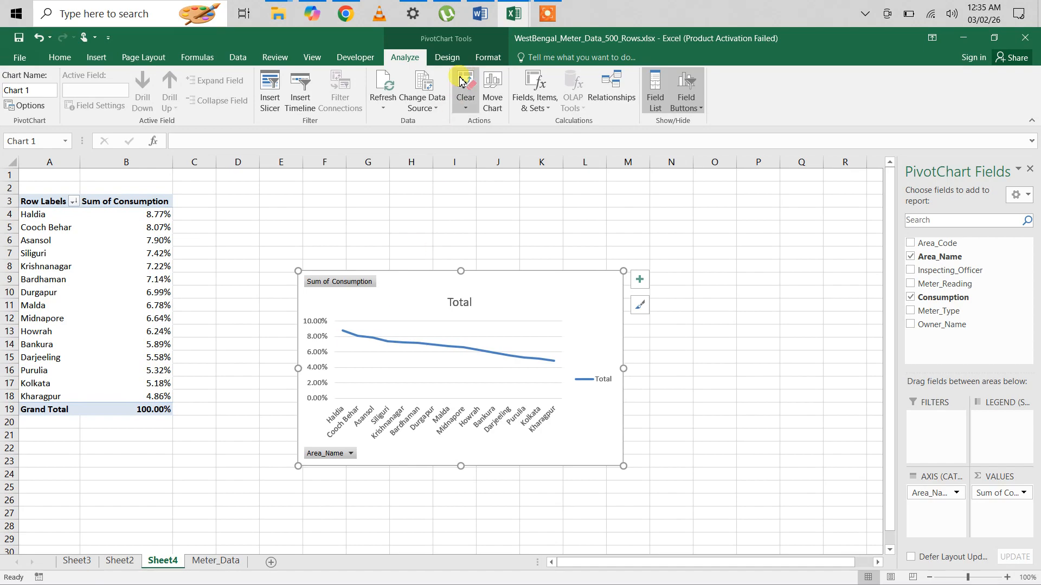
left_click(486, 57)
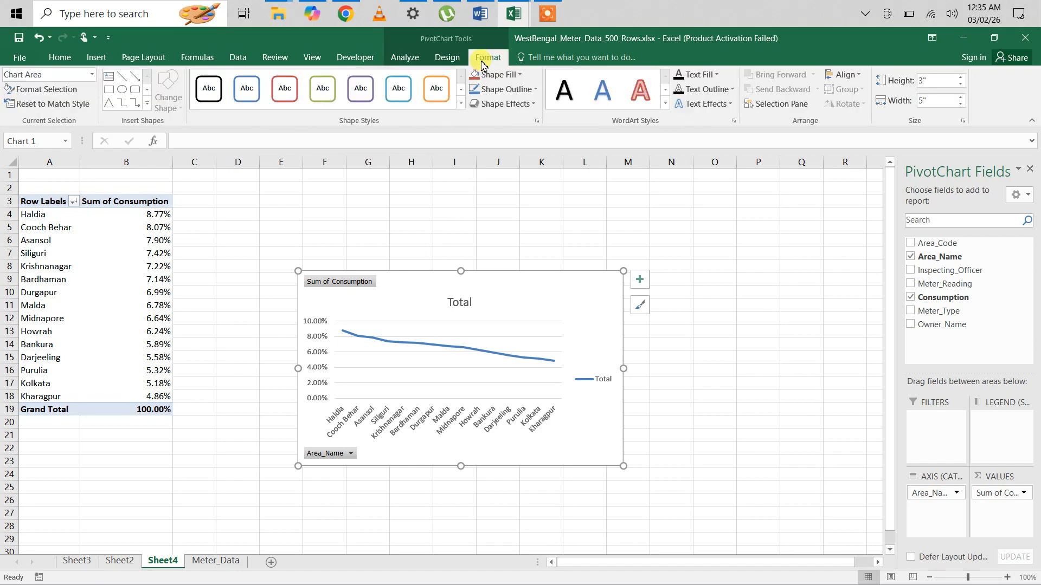
left_click(446, 57)
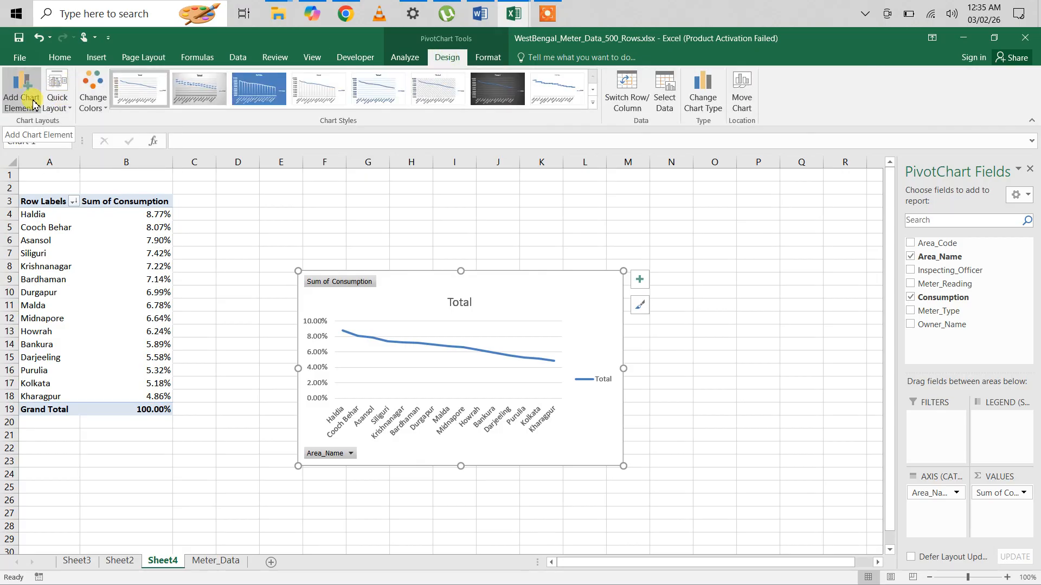
left_click(705, 93)
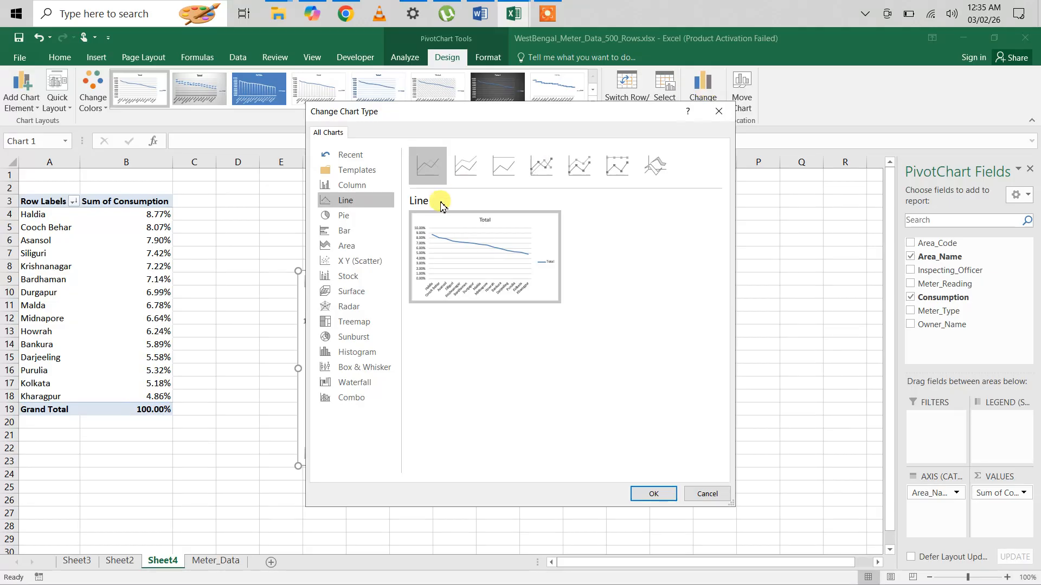
left_click(333, 219)
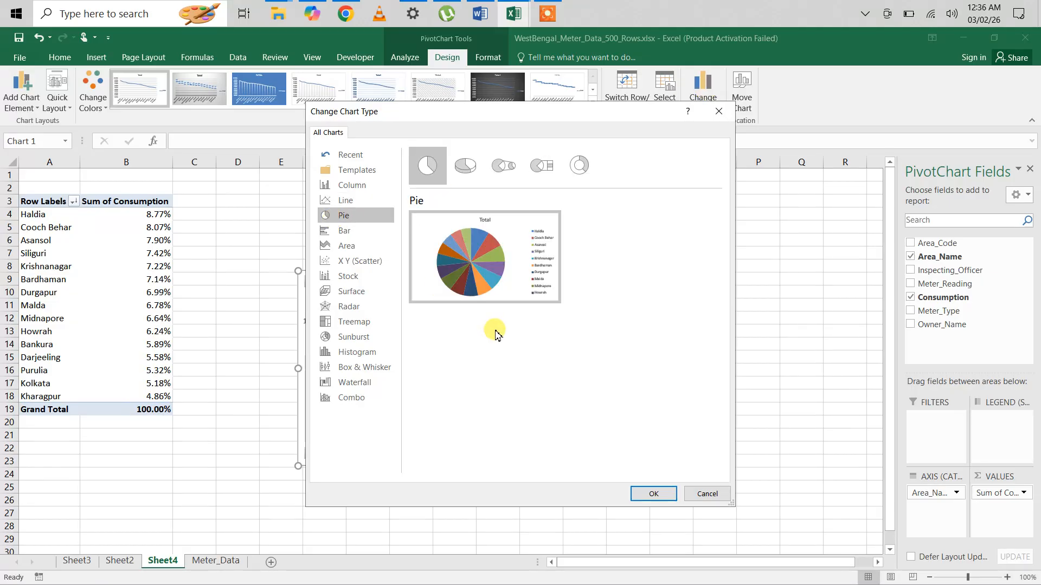
left_click(653, 494)
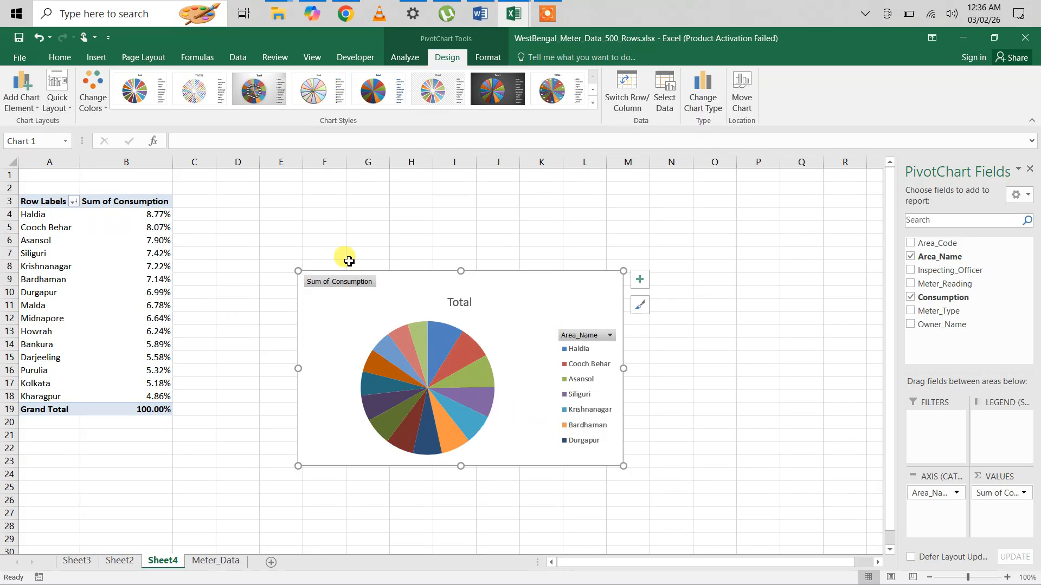
left_click(61, 102)
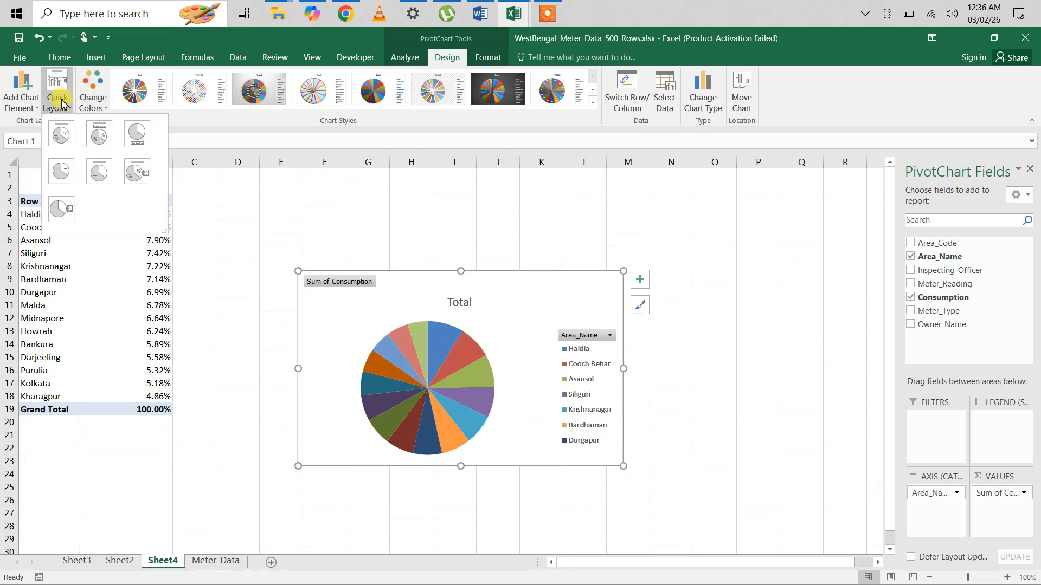
left_click(104, 140)
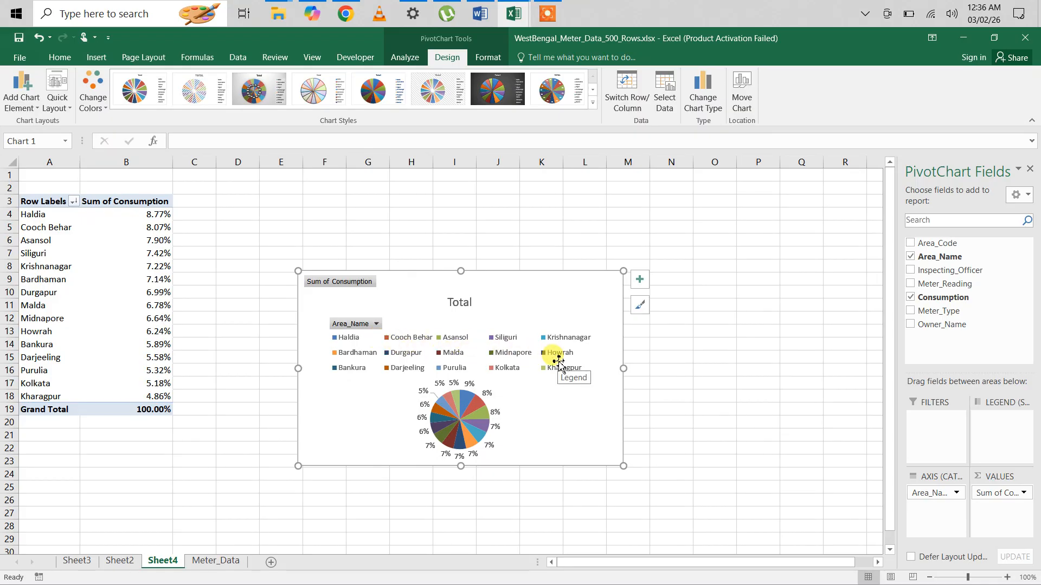
Create a PivotTable from the Meter_Data table on a new worksheet, with Inspecting_Officer in rows and the count of Meter_Type as values.
left_click(212, 562)
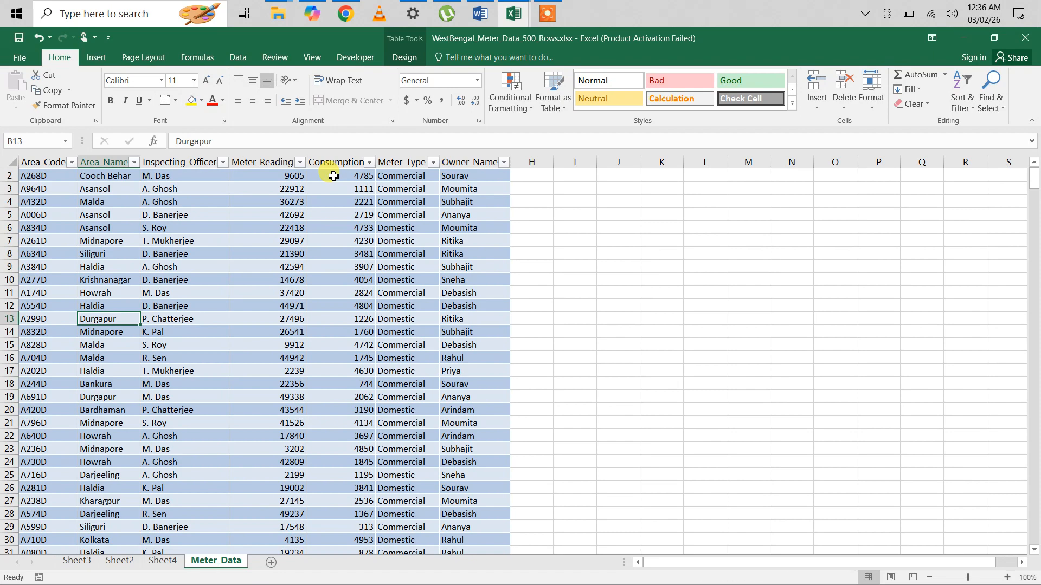
left_click(95, 57)
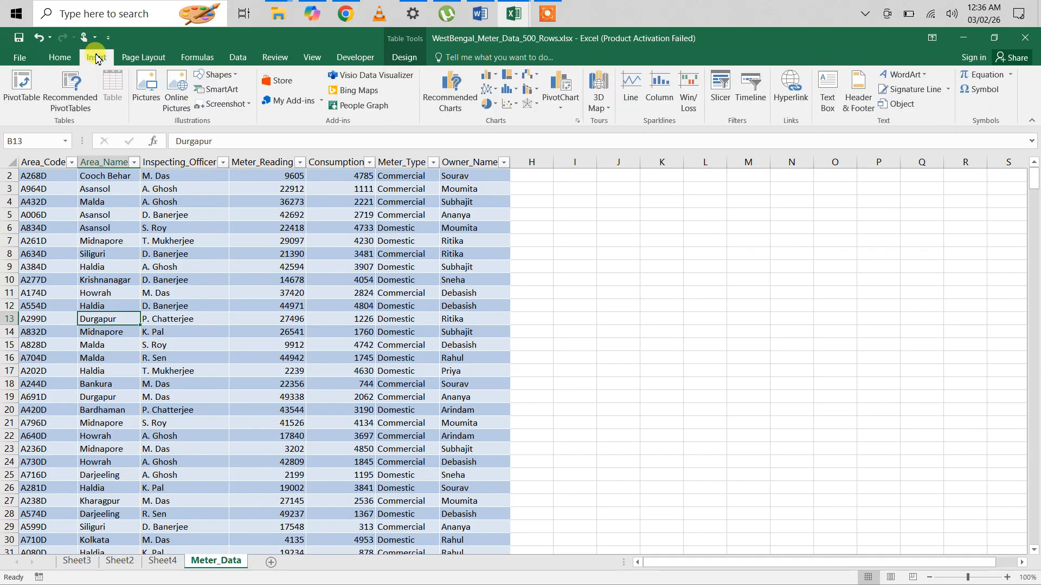
left_click(22, 96)
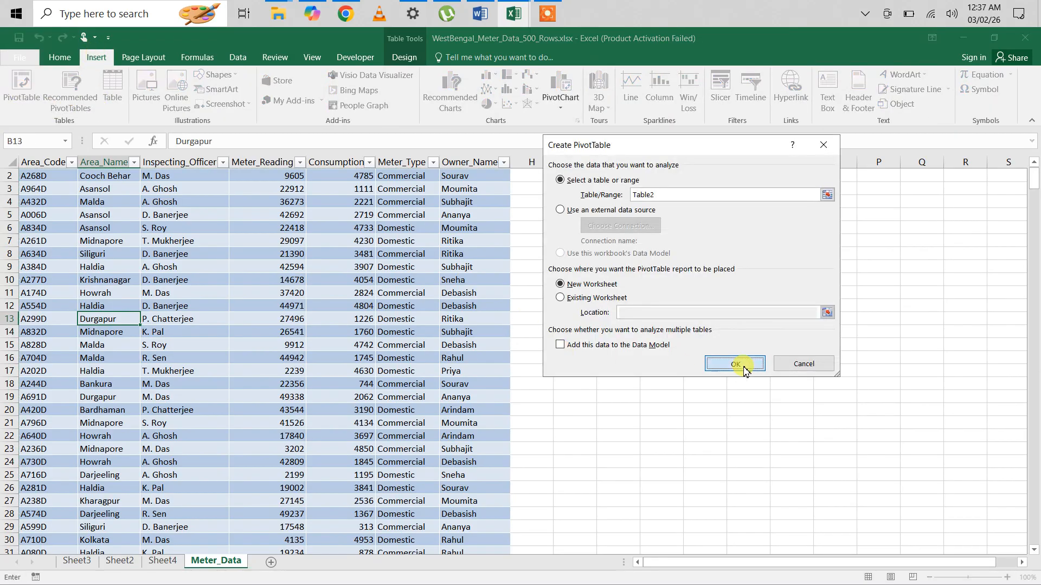
left_click(742, 365)
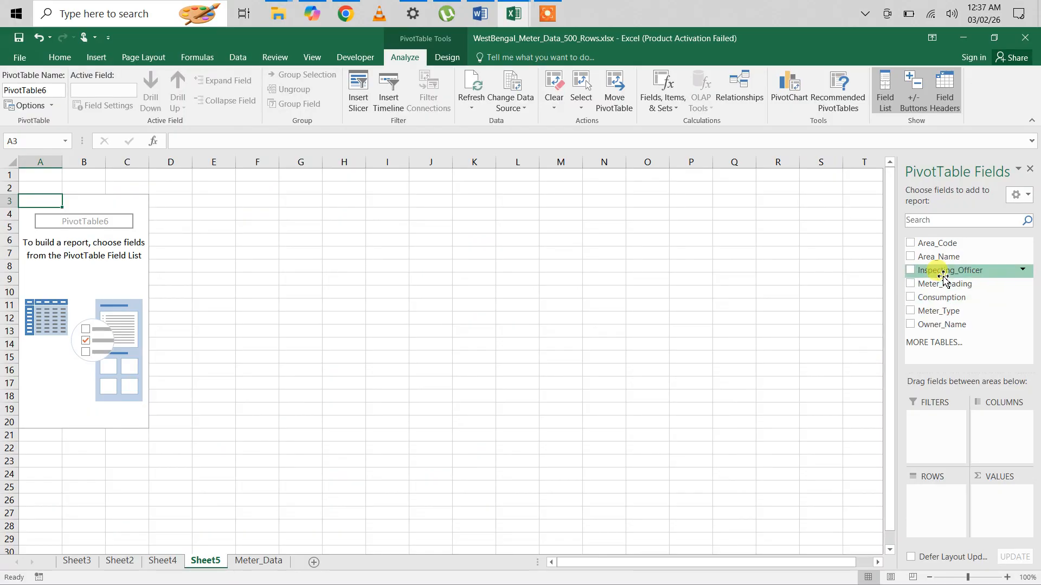
left_click_drag(943, 276, 926, 495)
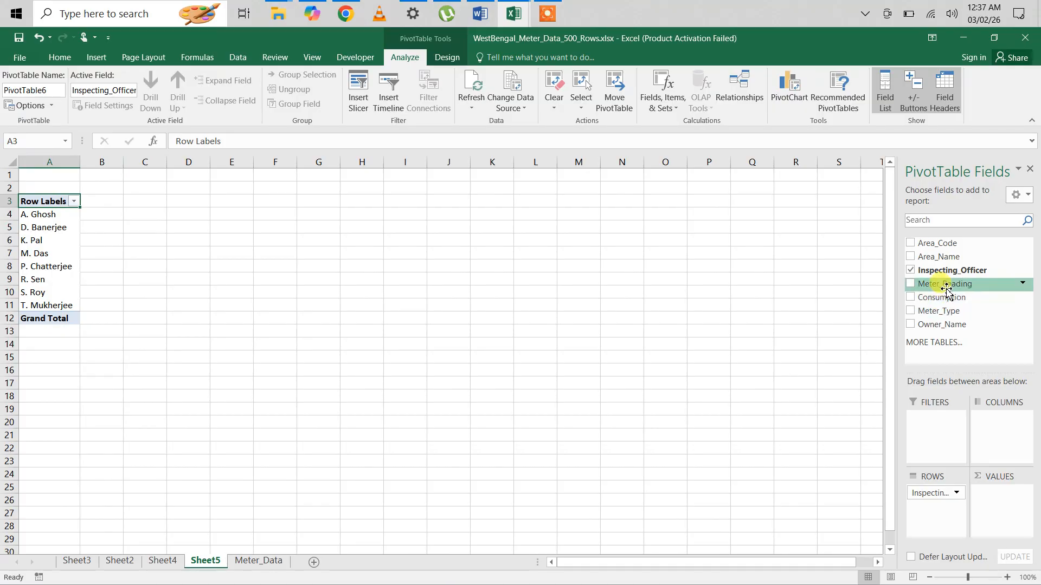
left_click_drag(943, 310, 1001, 509)
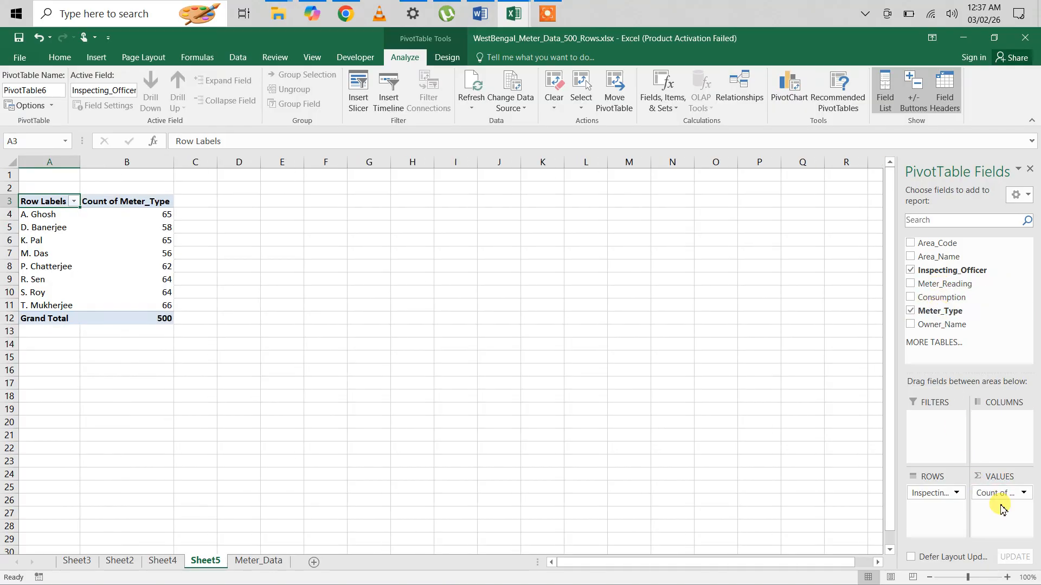
left_click(141, 214)
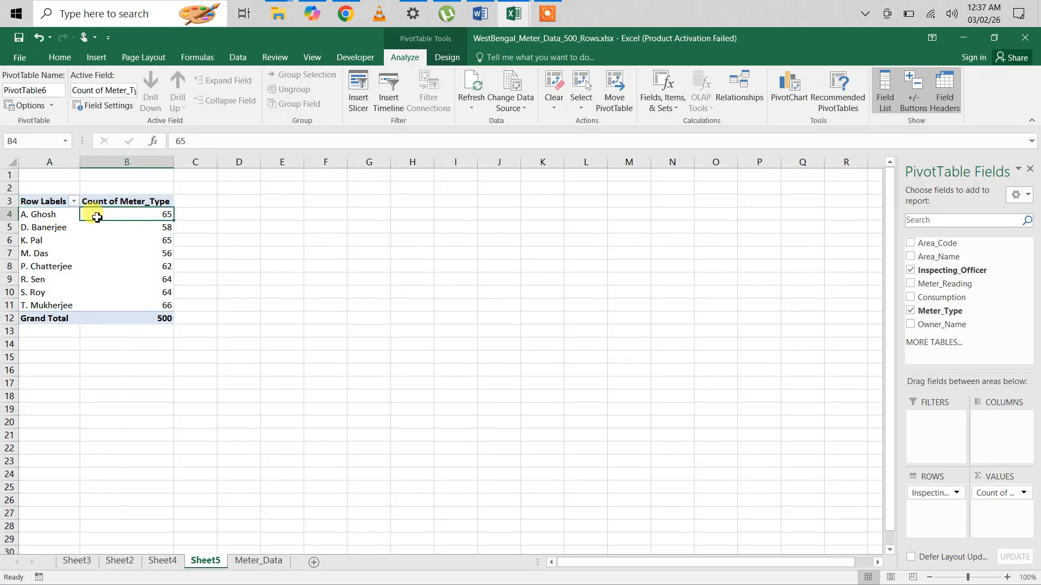
mouse_move(98, 214)
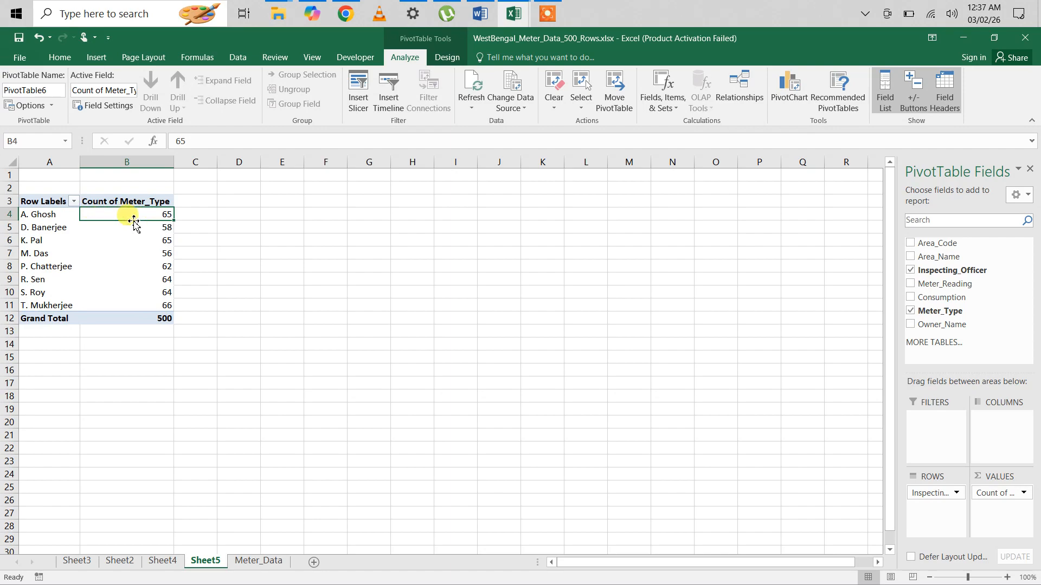
mouse_move(164, 218)
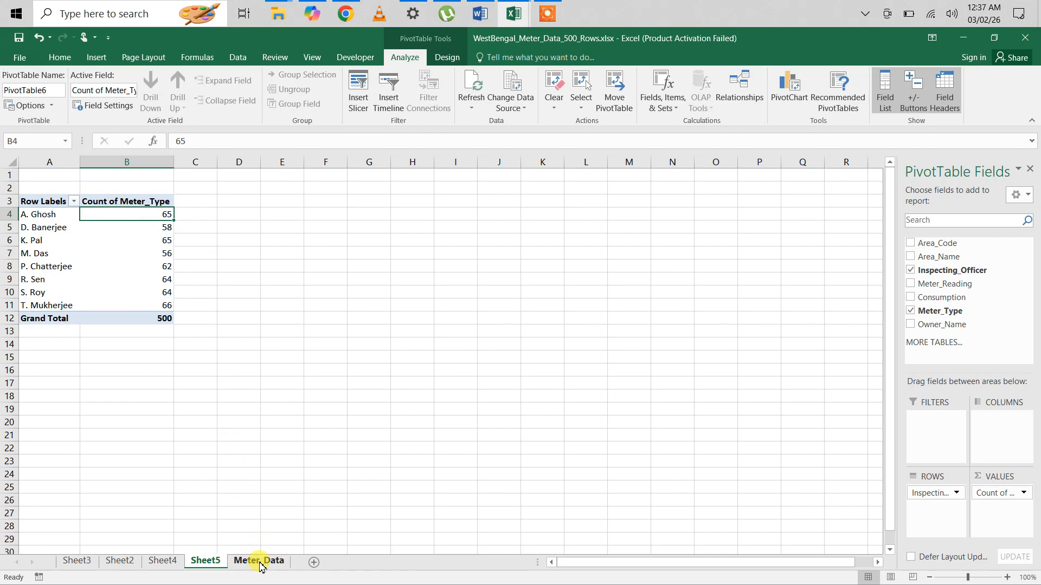
left_click(259, 562)
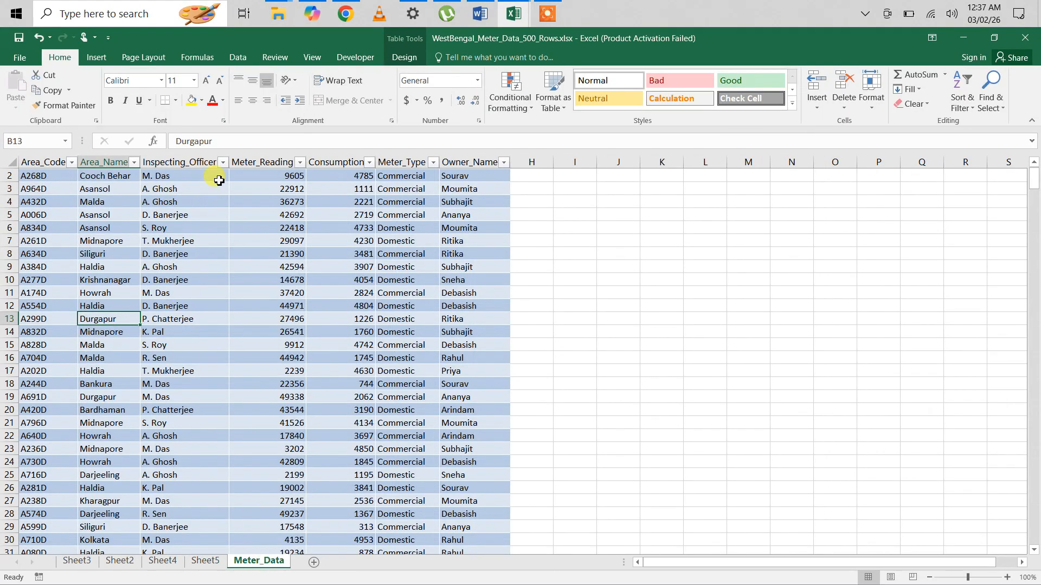
Filter the Meter_Data table by Inspecting_Officer to show only the first listed officer's records.
left_click(223, 164)
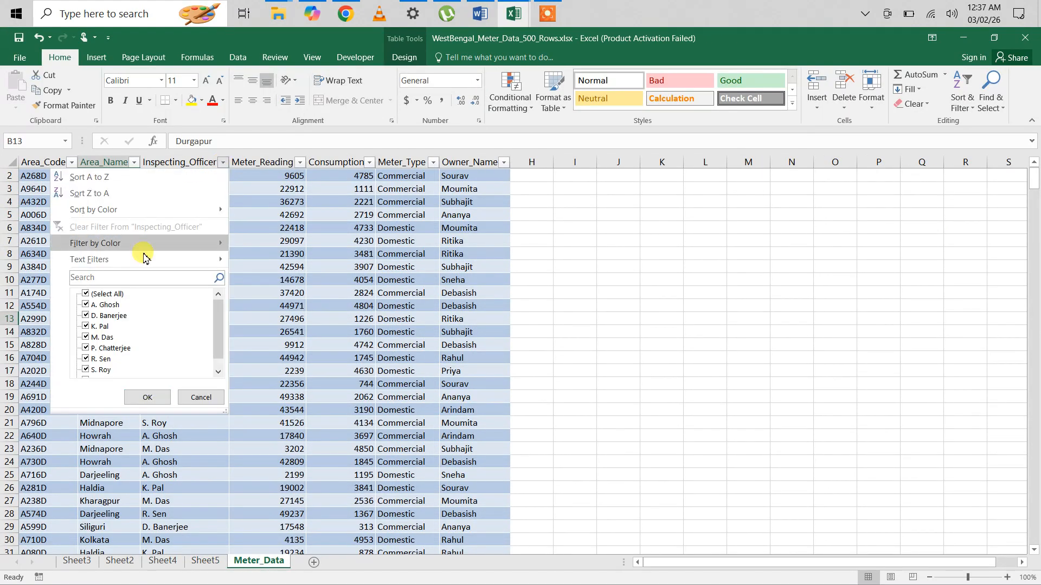
left_click(89, 294)
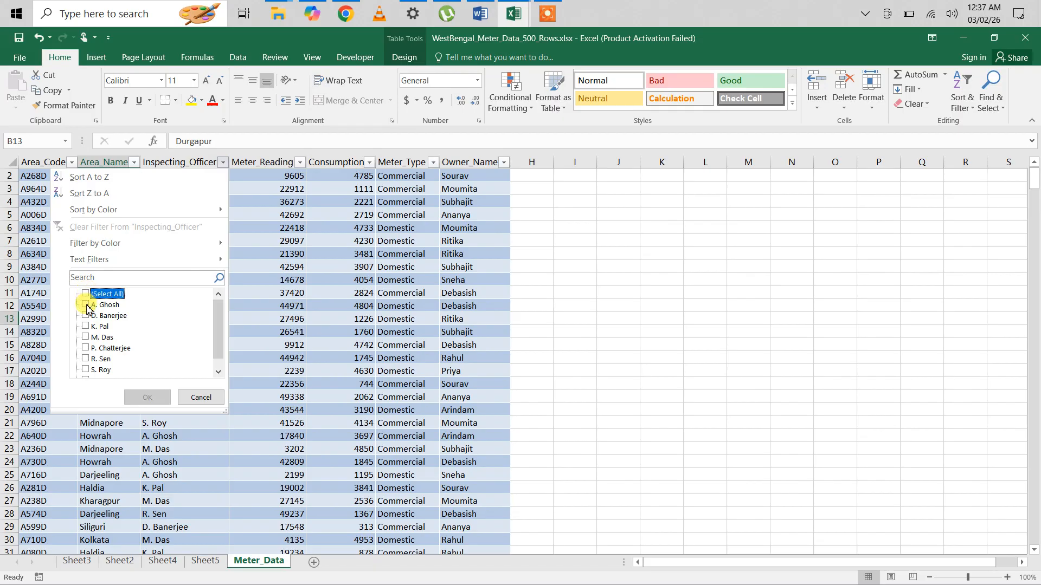
left_click(87, 306)
left_click(160, 397)
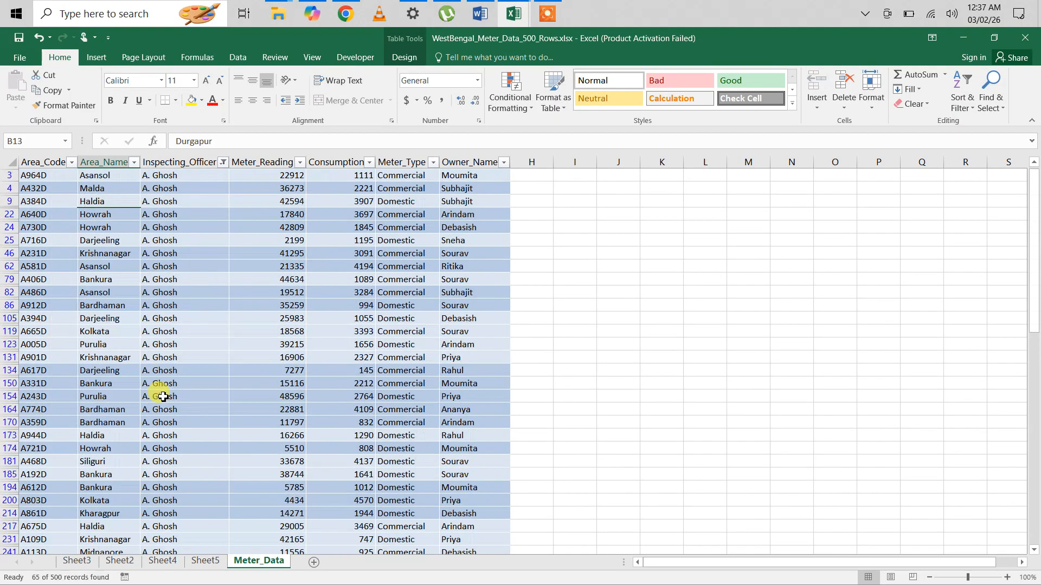
scroll(251, 353, "down", 20)
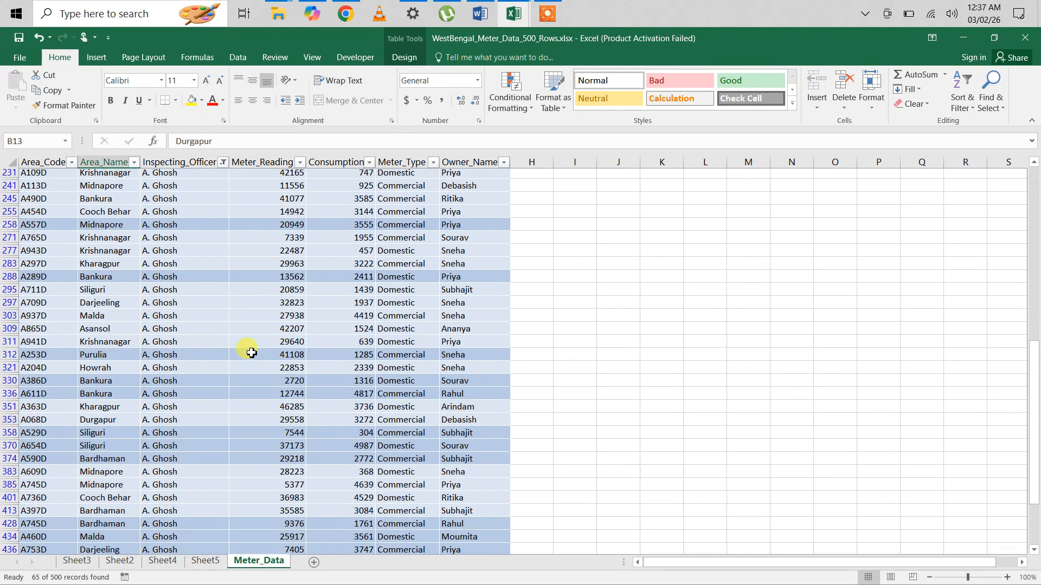
scroll(251, 353, "up", 4)
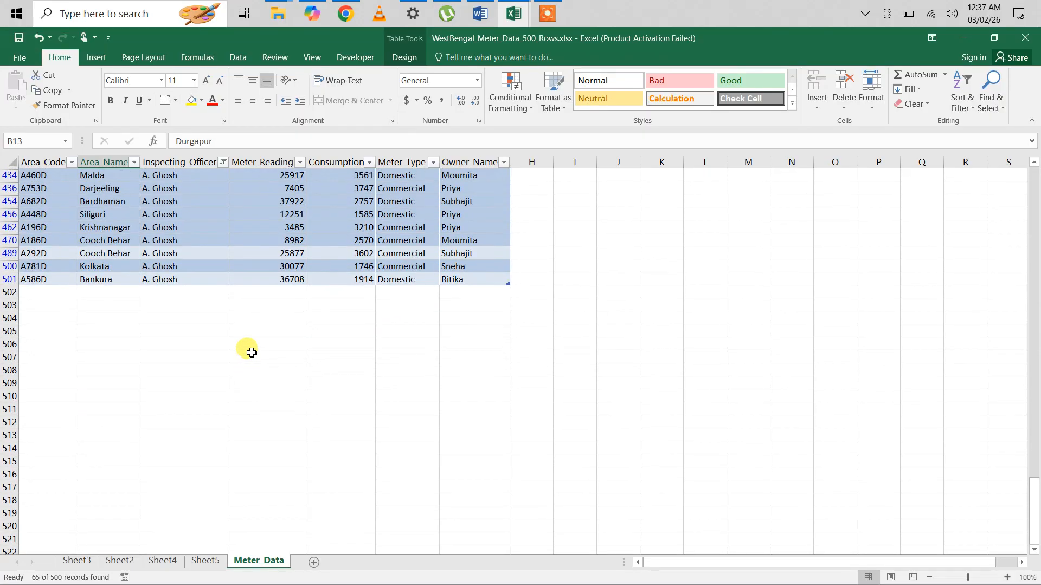
Try counting the Meter_Type entries in cell F502 with =COUNTA(F2:F501), and clear the formula.
left_click(400, 296)
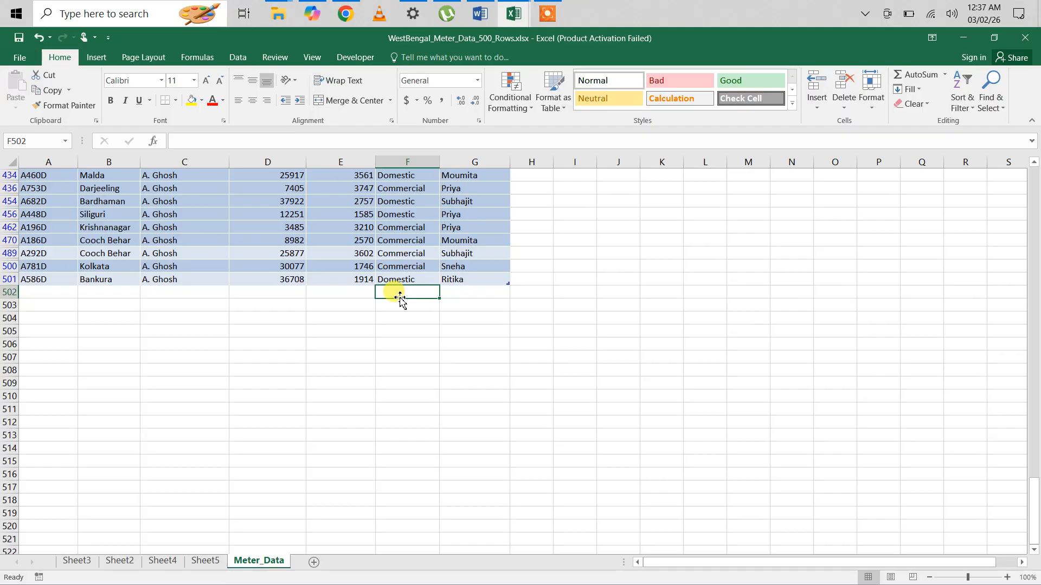
type("=")
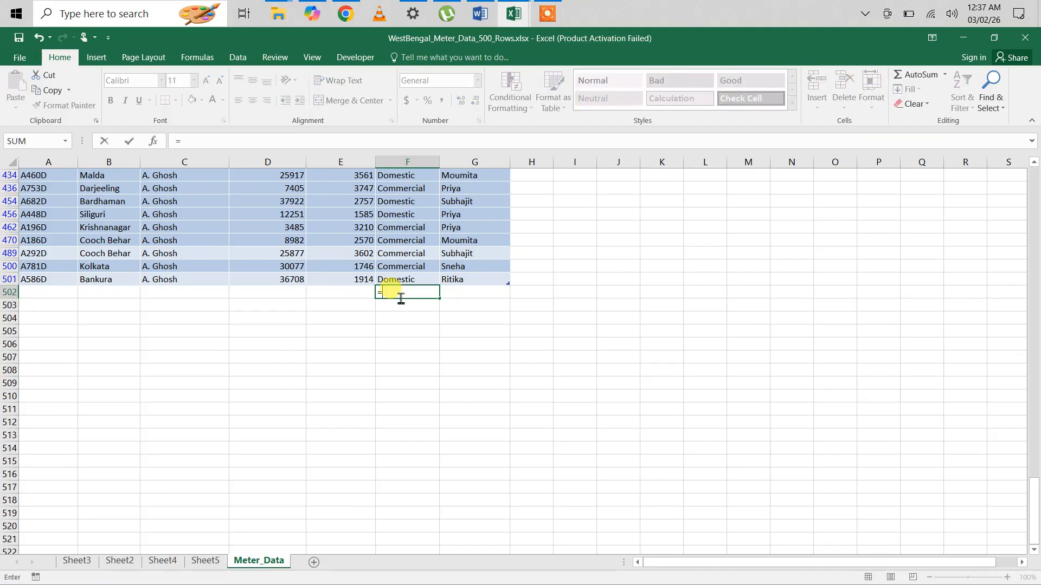
type("counta")
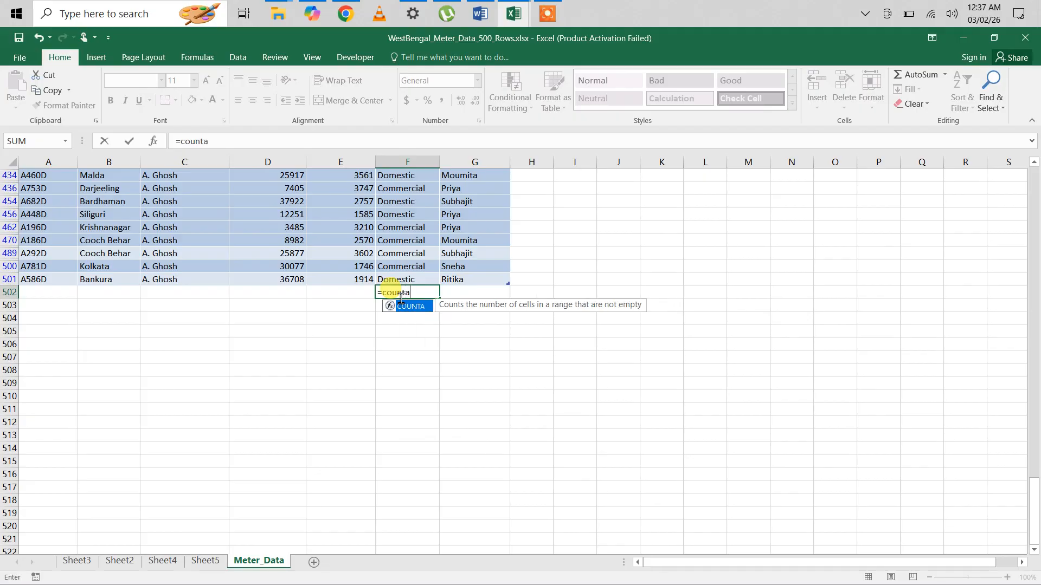
type("(")
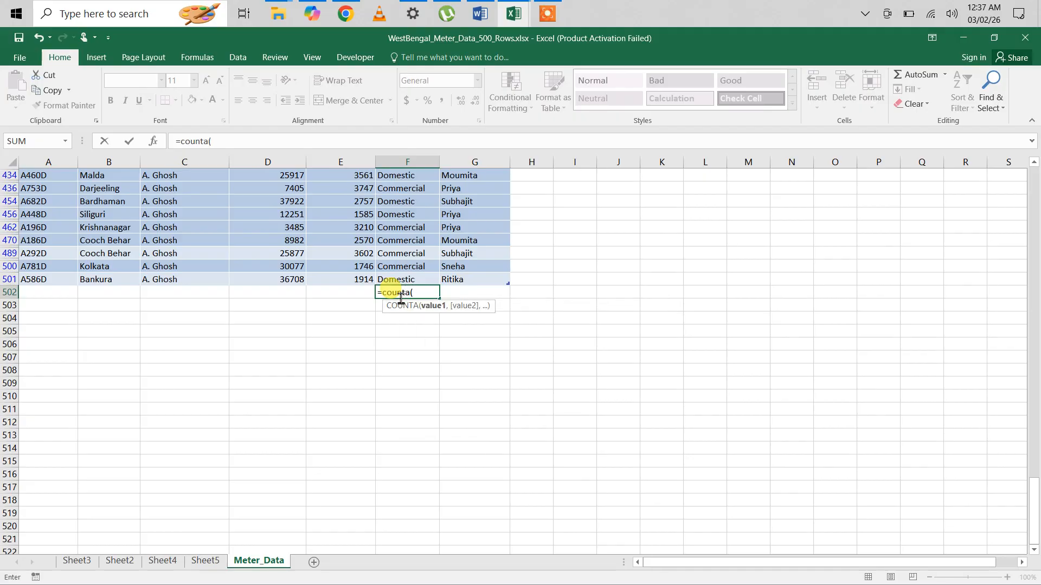
type("f")
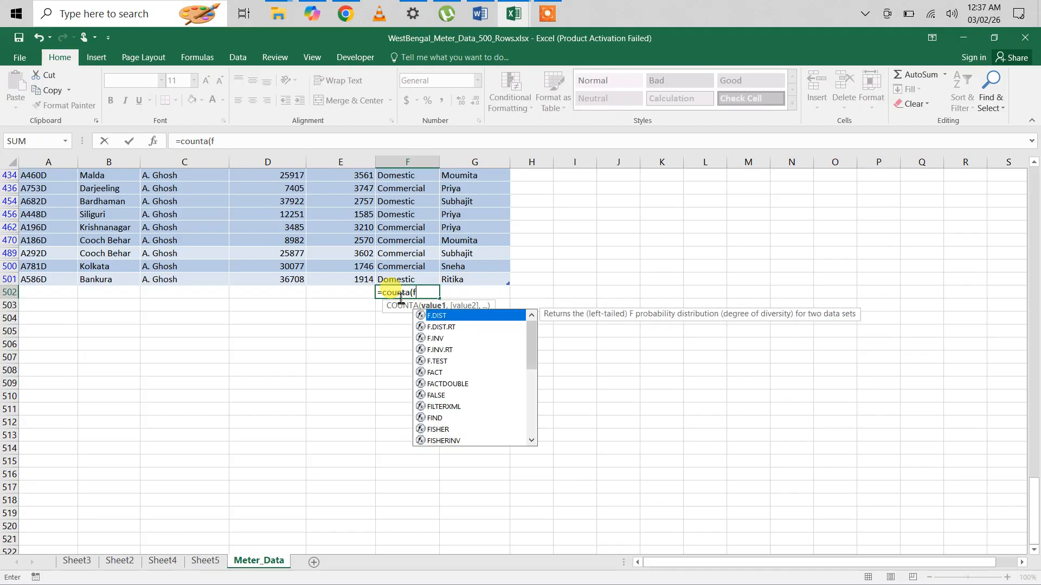
type("2:f")
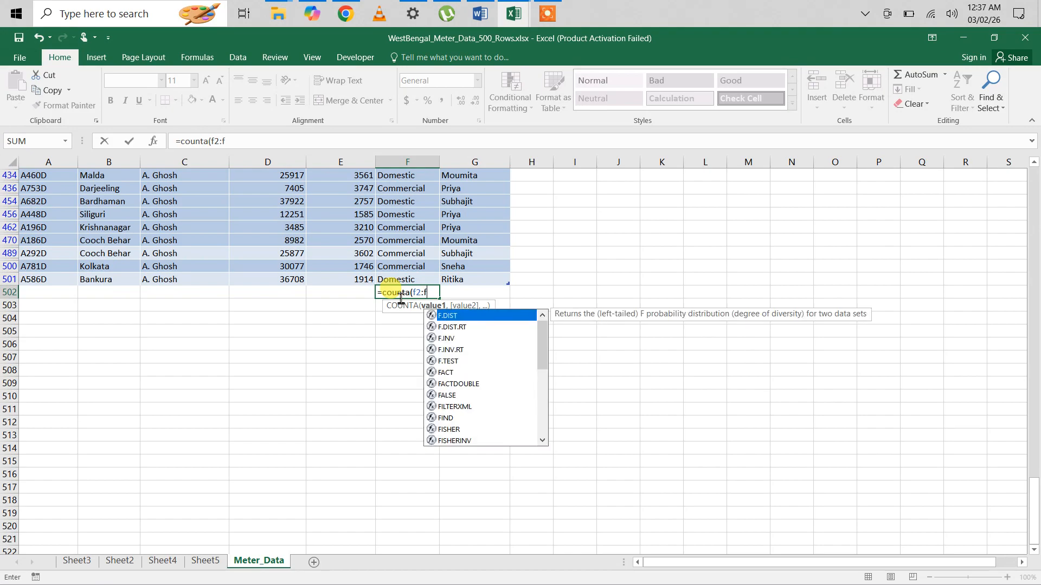
type("50")
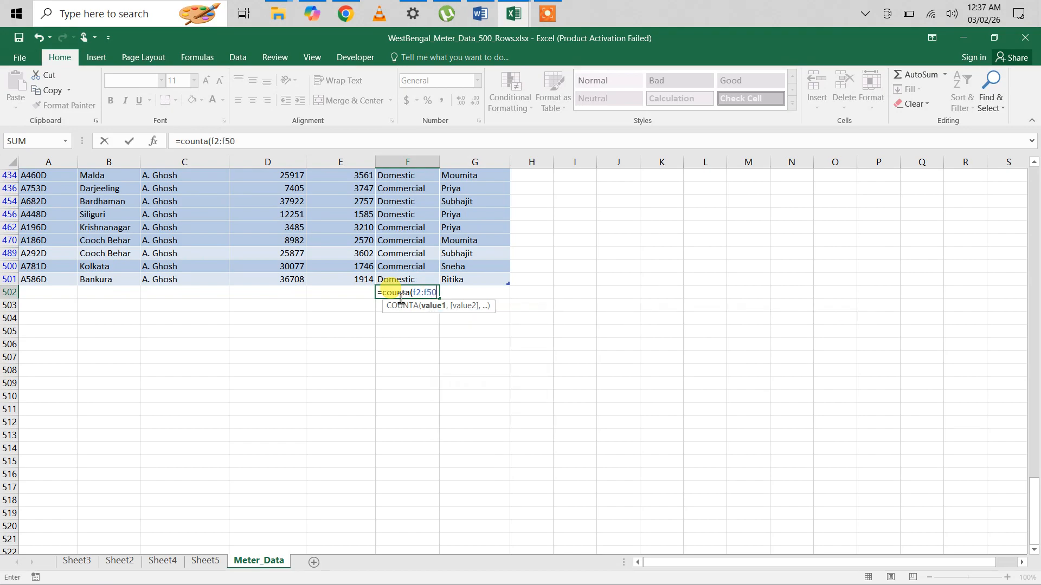
type("1)")
key("Return")
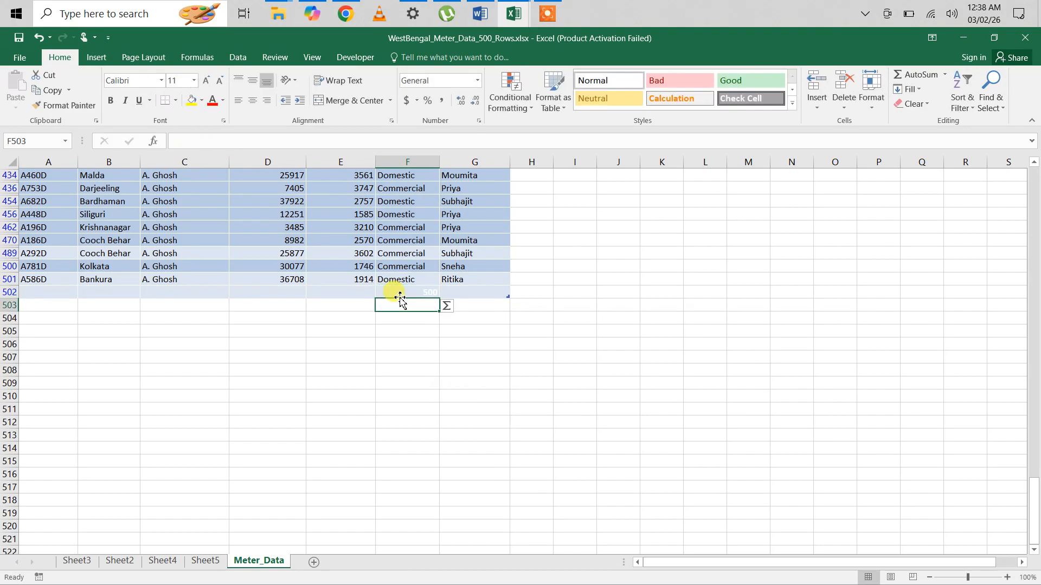
left_click(423, 294)
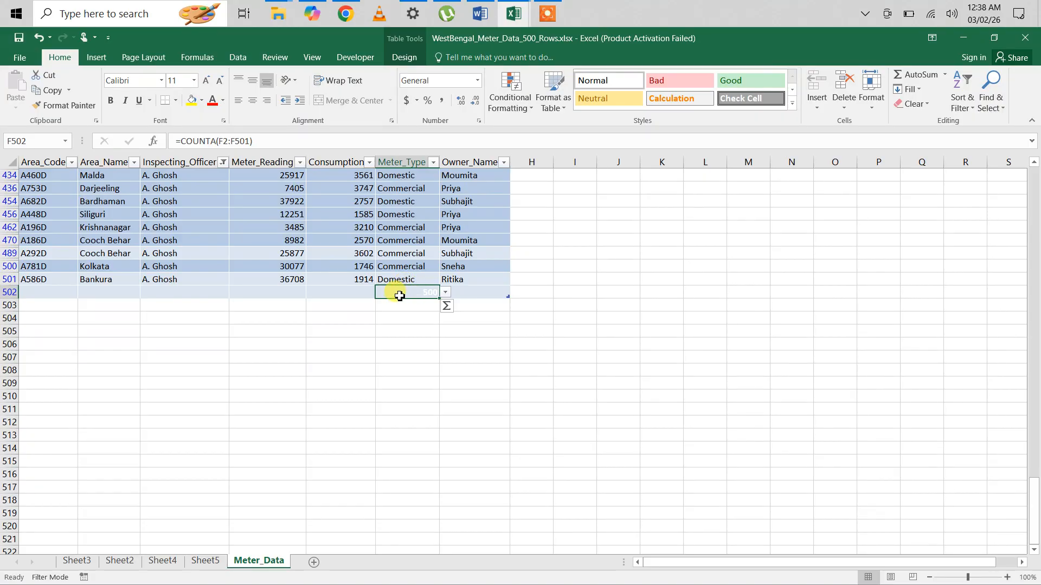
key("Delete")
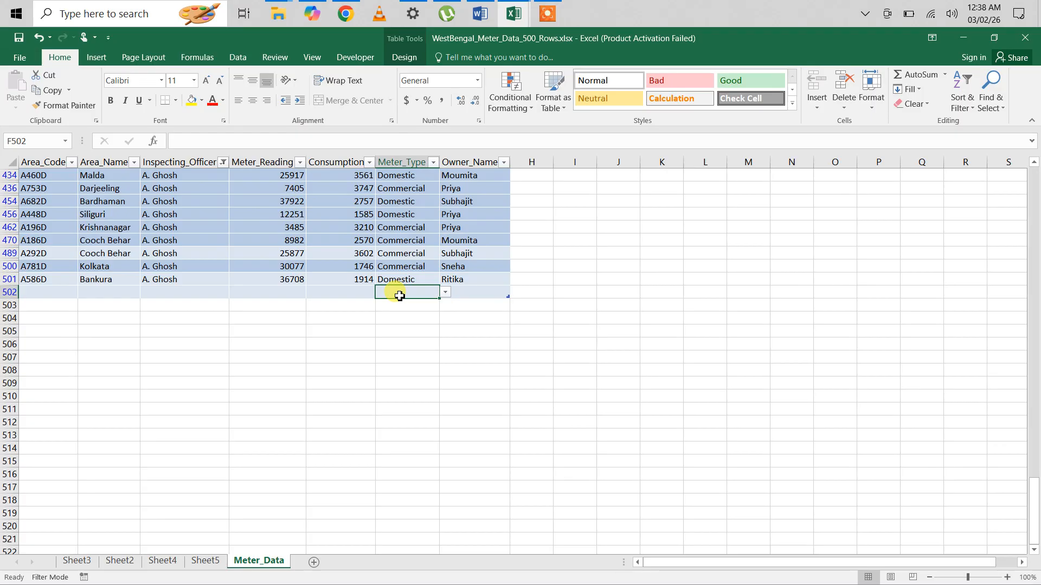
Enter =AGGREGATE(3,3,F2:F501) in cell F502 to count only the filtered Meter_Type entries, and apply the Bad cell style to it.
type("=ag")
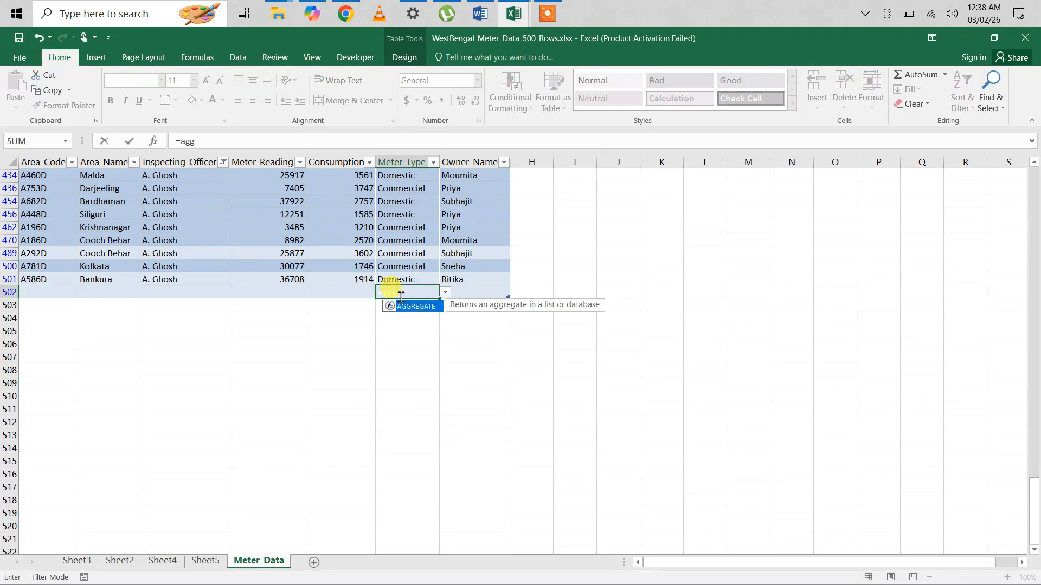
type("g")
key("Tab")
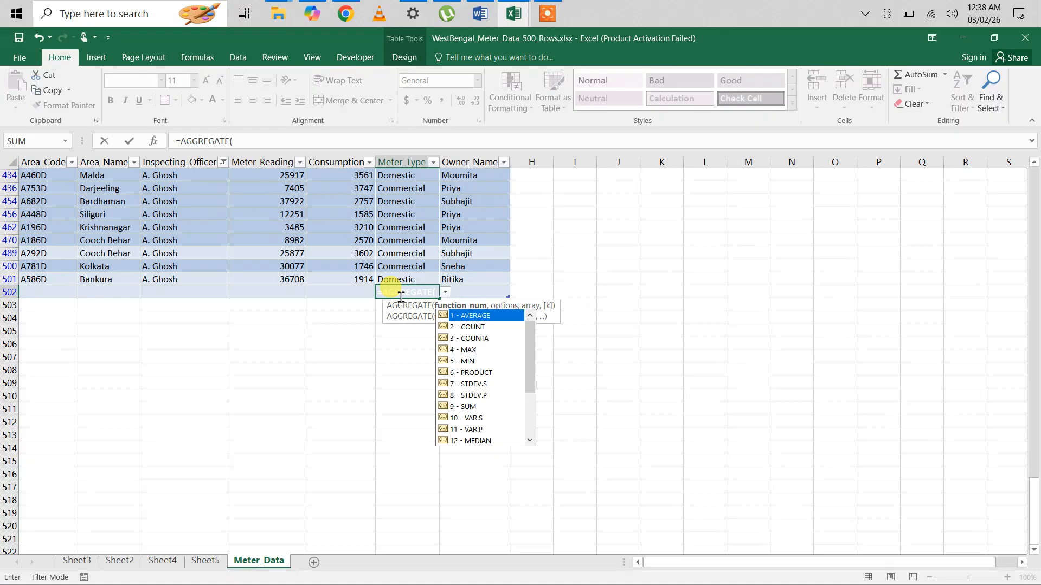
key("Down")
key("Down")
key("Tab")
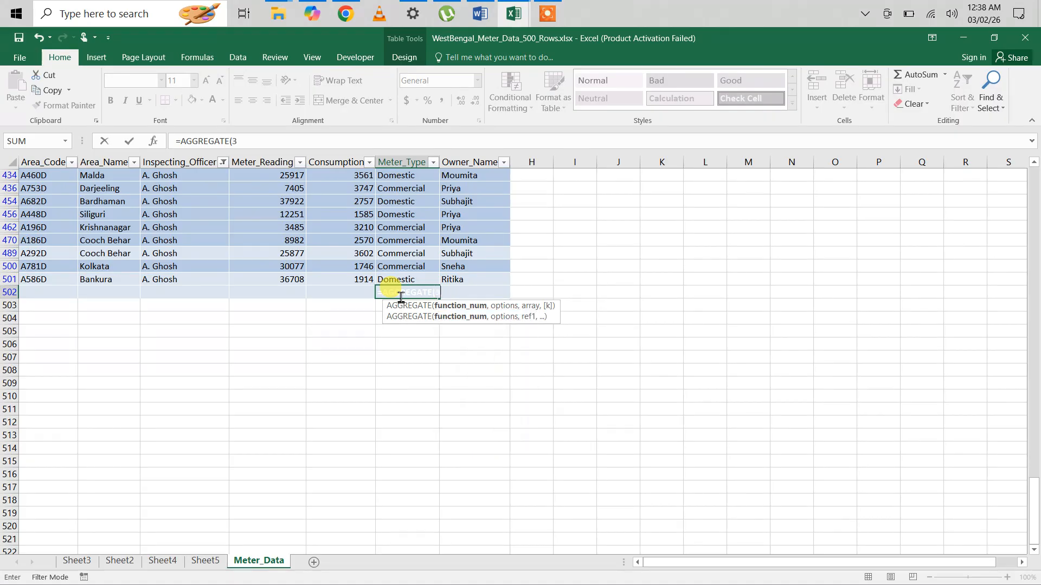
type(",")
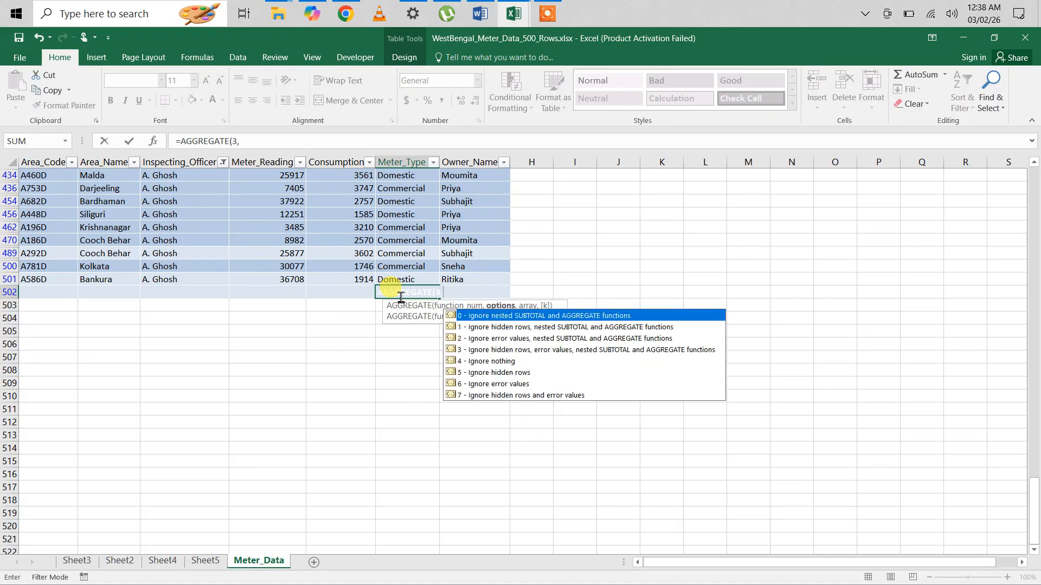
key("Down")
key("Down")
key("Down")
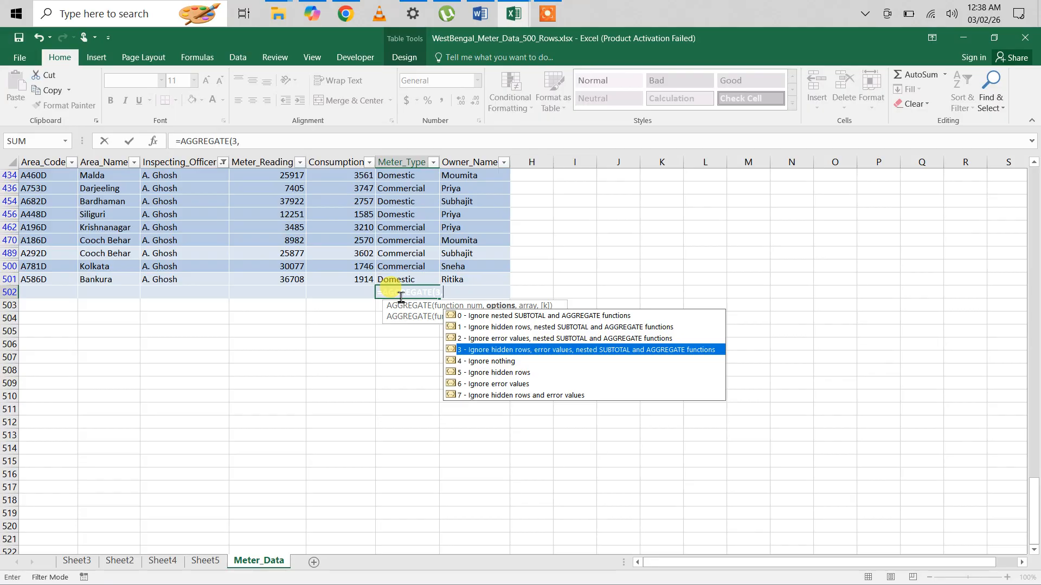
type("3,")
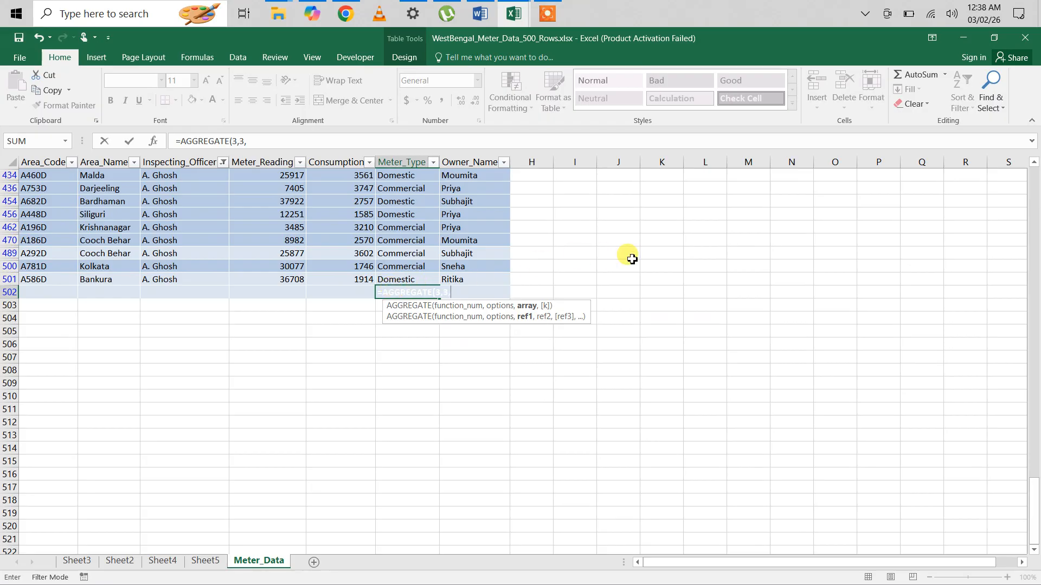
type("f2:f")
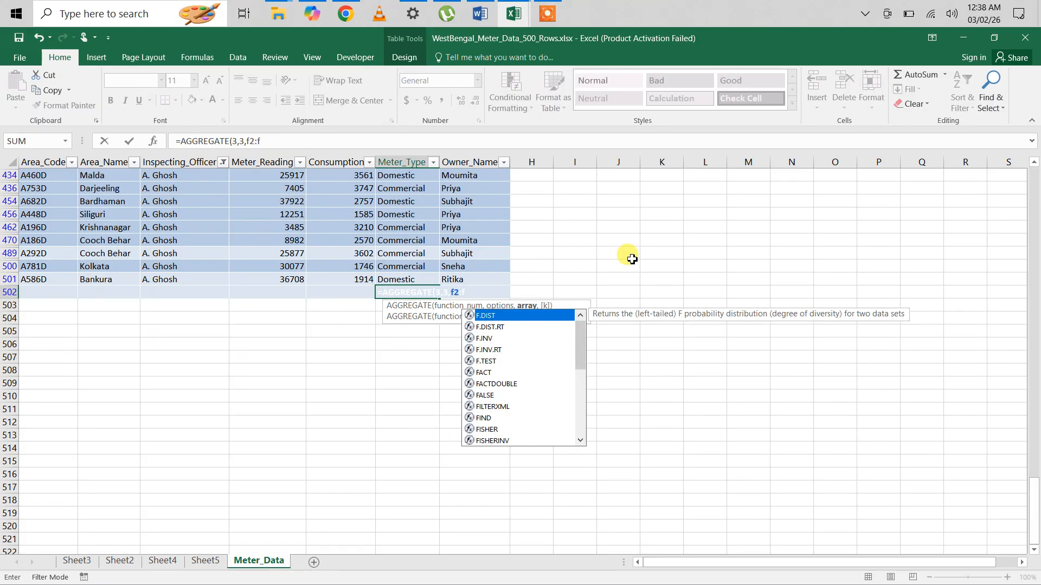
type("501")
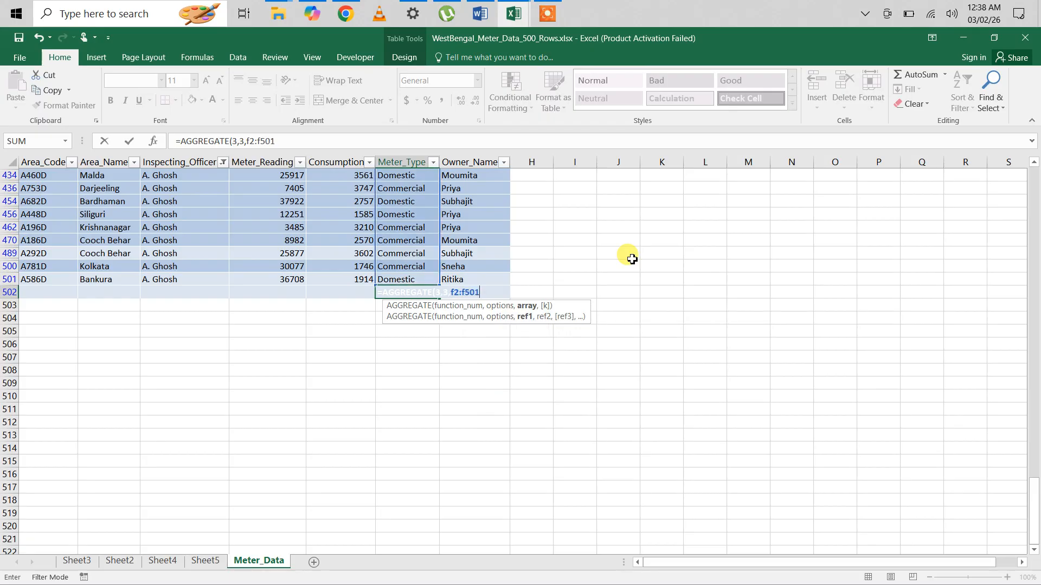
key("Return")
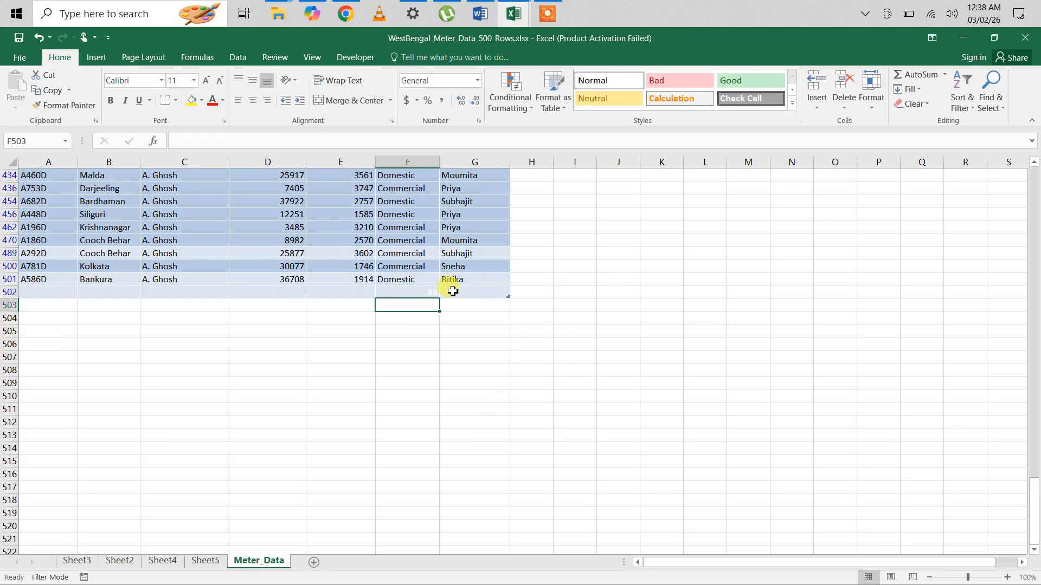
left_click(418, 291)
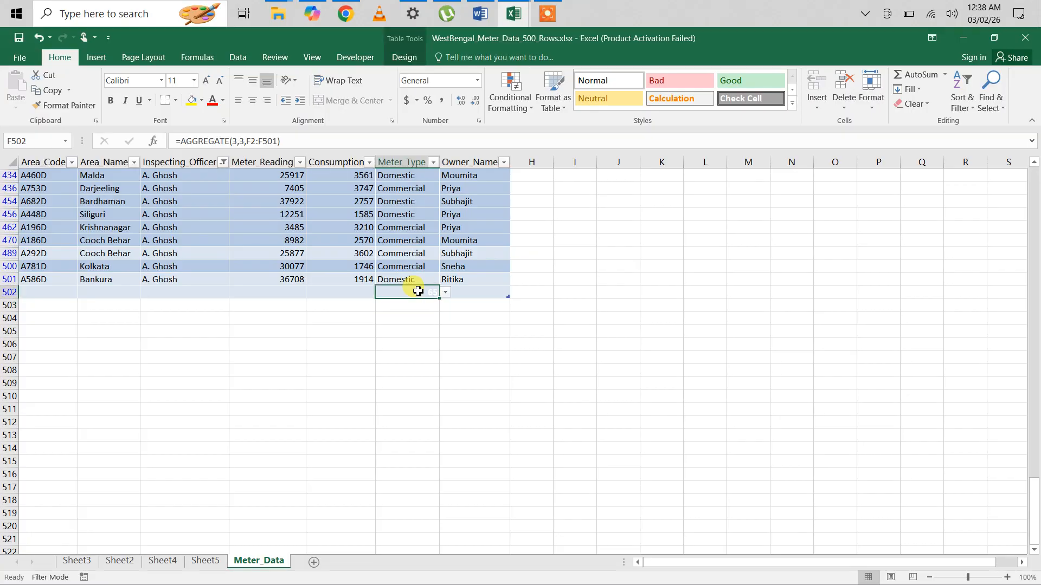
left_click(668, 80)
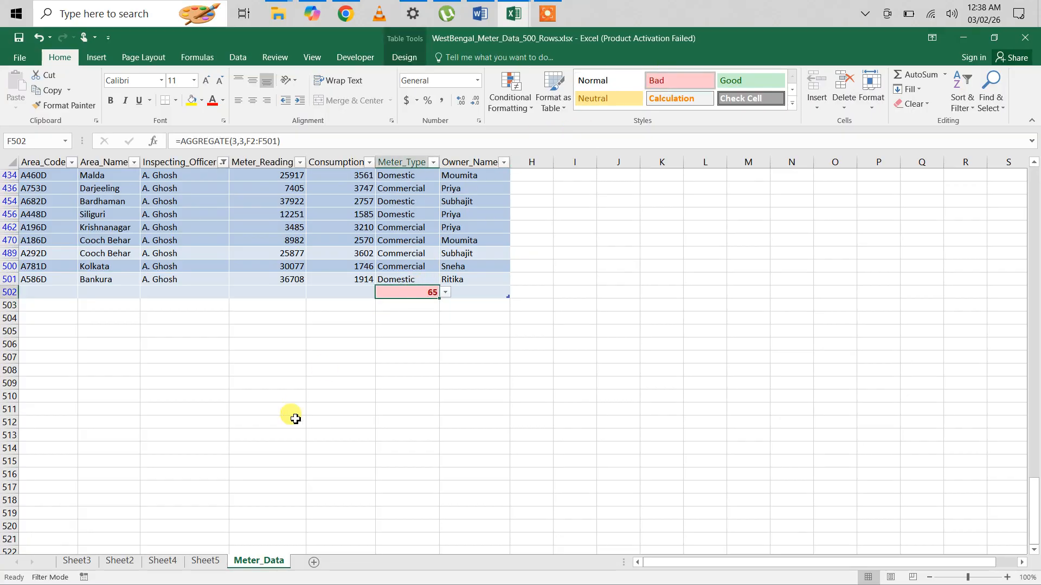
Insert a Pie PivotChart from the inspecting officer PivotTable on Sheet5.
left_click(206, 562)
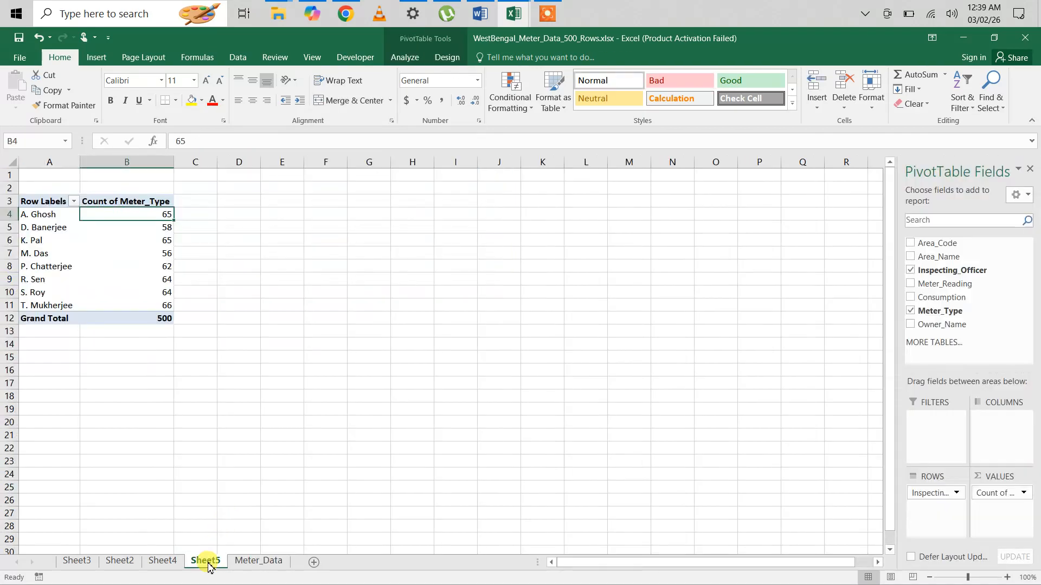
mouse_move(128, 213)
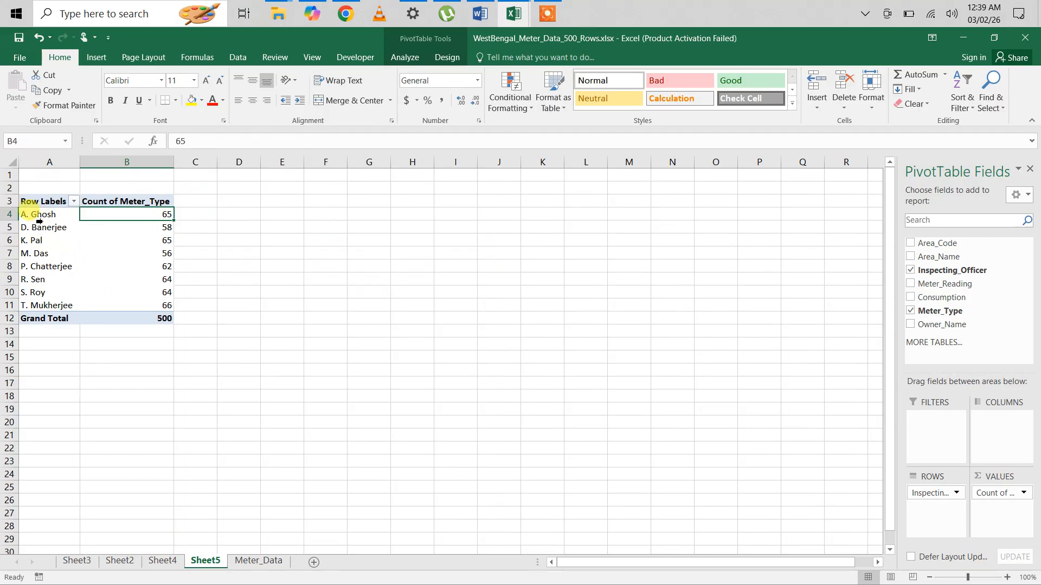
left_click_drag(39, 217, 107, 218)
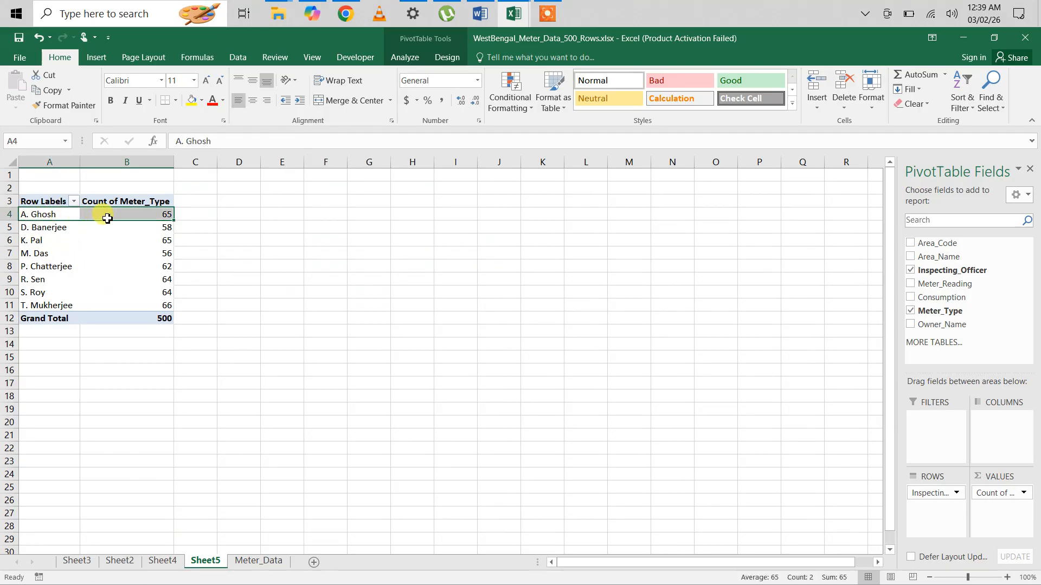
left_click(107, 218)
left_click(96, 58)
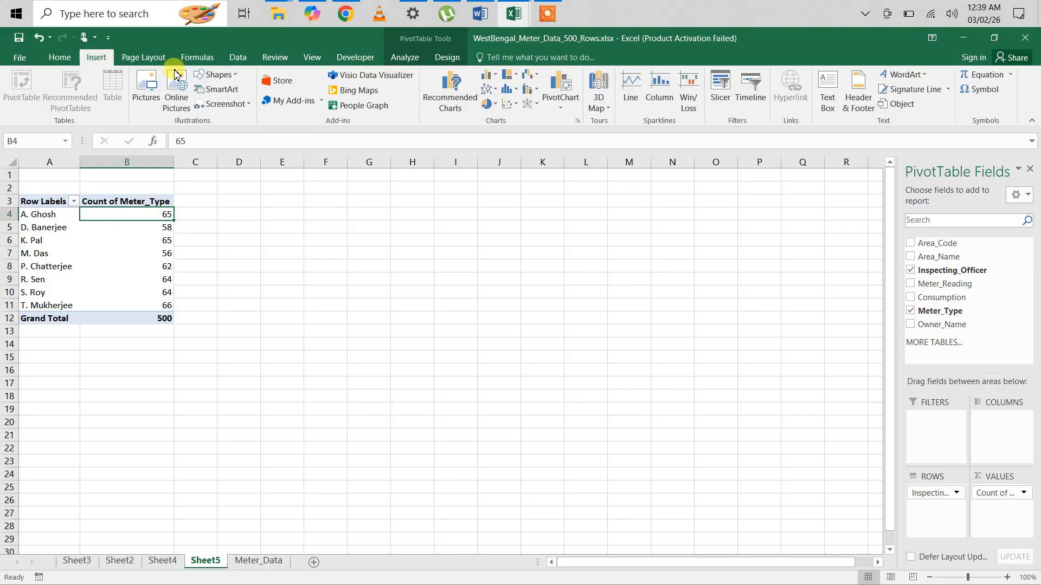
left_click(454, 90)
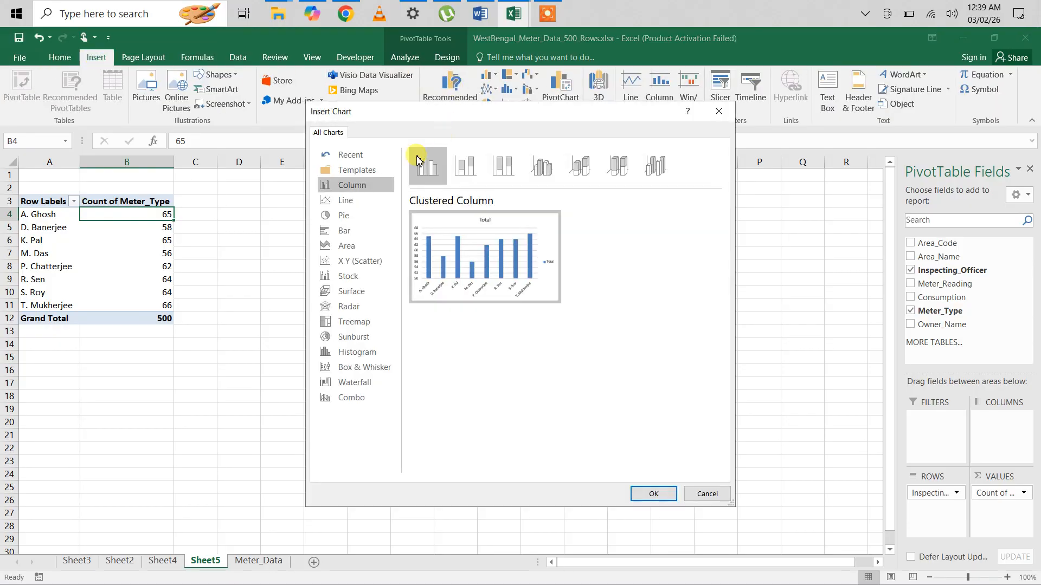
left_click(344, 216)
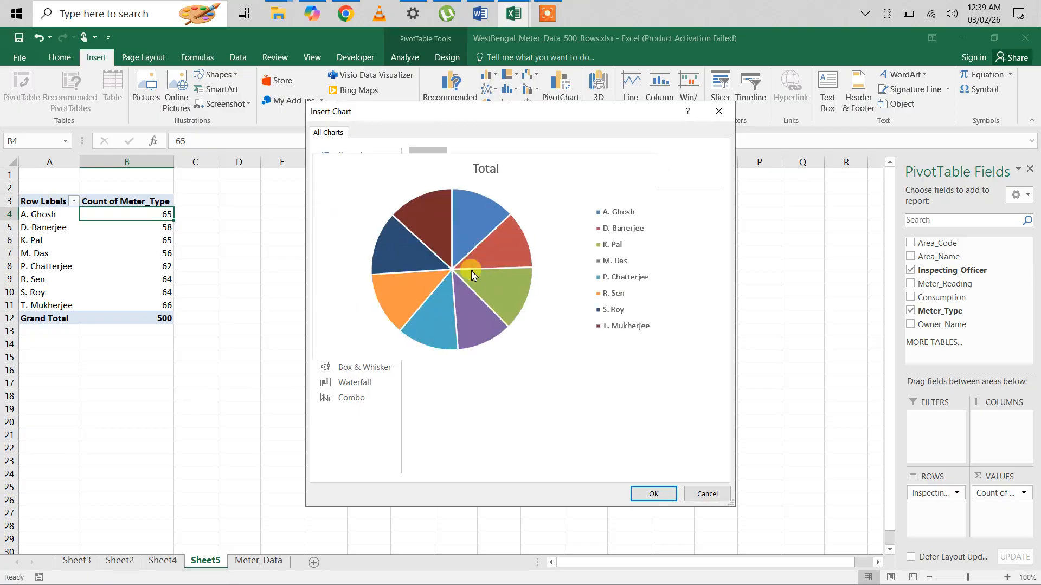
left_click(652, 499)
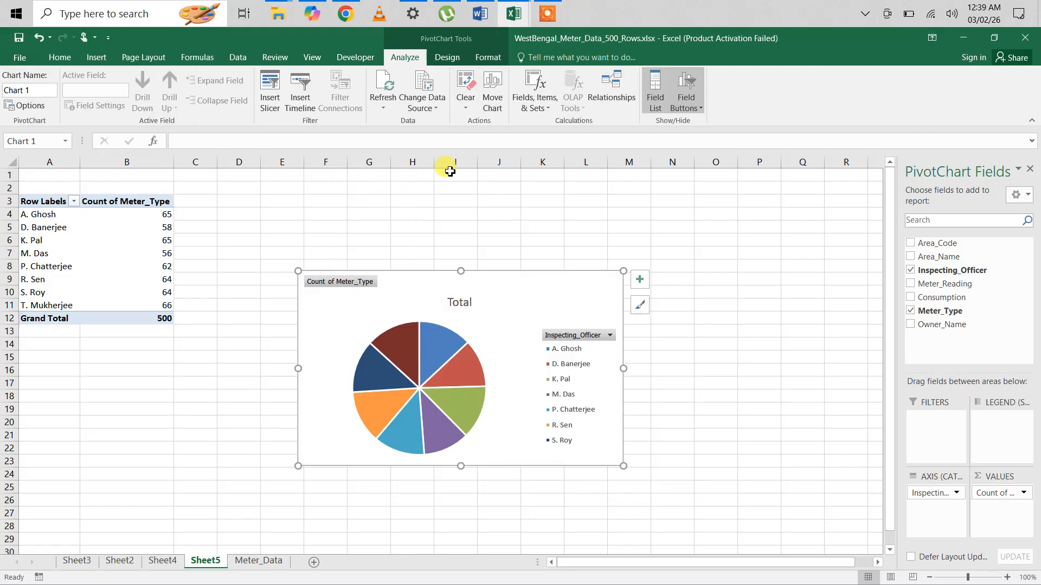
Apply the quick layout with a legend above the pie and percentage data labels to the Sheet5 PivotChart.
left_click(487, 59)
left_click(446, 57)
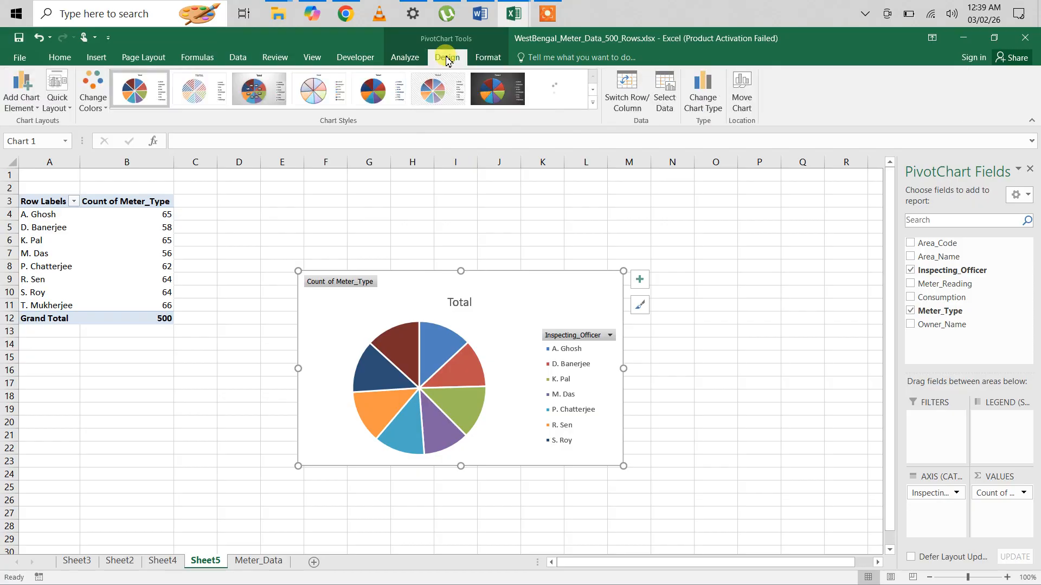
left_click(58, 101)
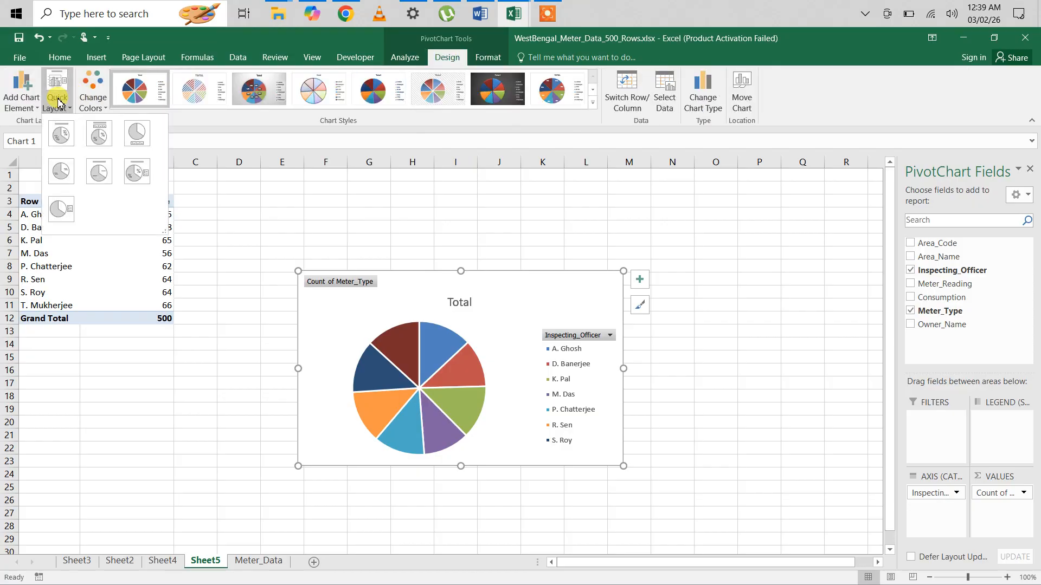
left_click(102, 142)
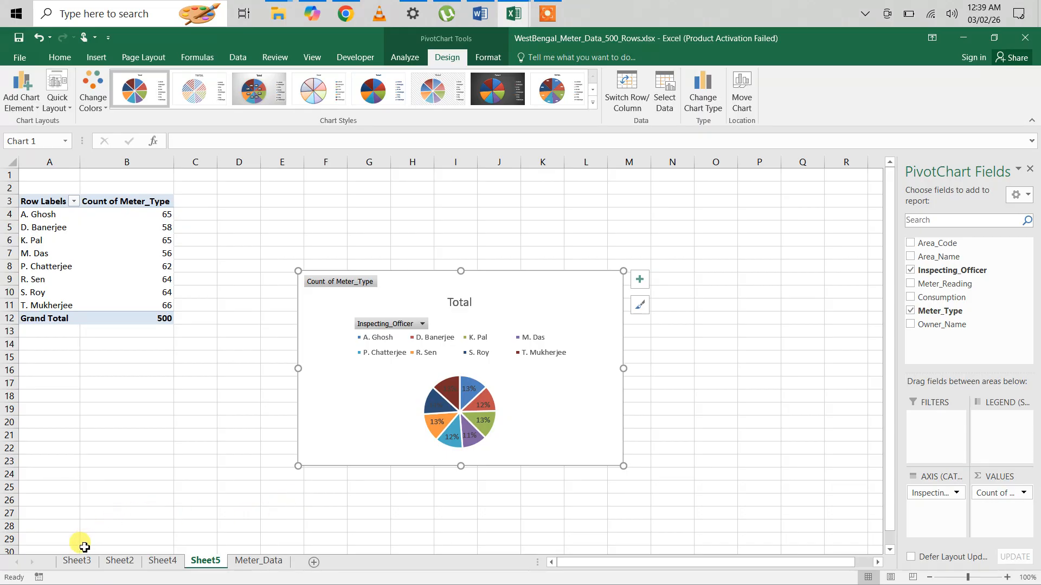
Review the detail table on Sheet3 and the PivotTables and PivotCharts on Sheet2, Sheet4 and Sheet5.
left_click(79, 562)
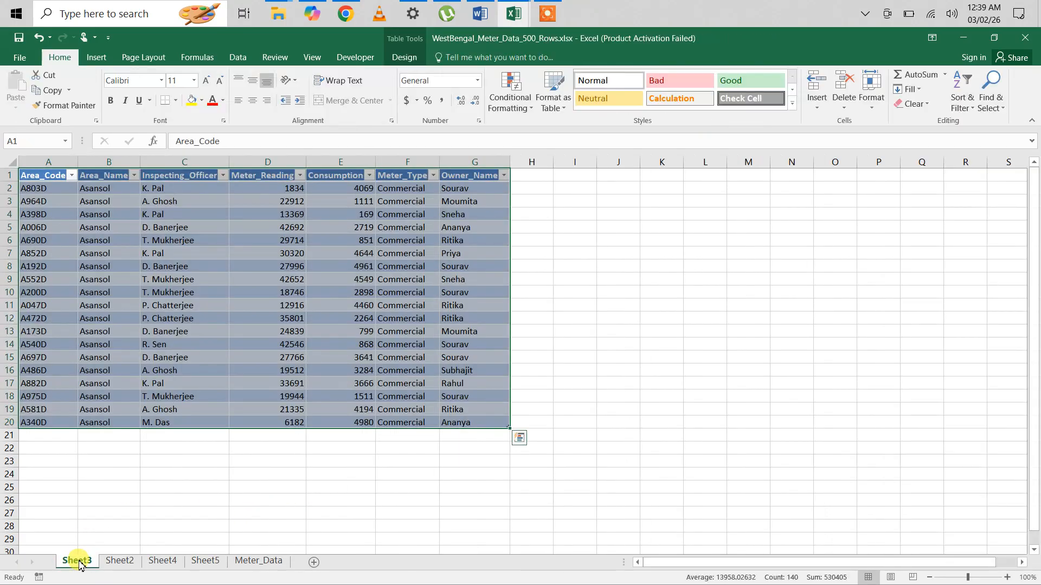
left_click(116, 563)
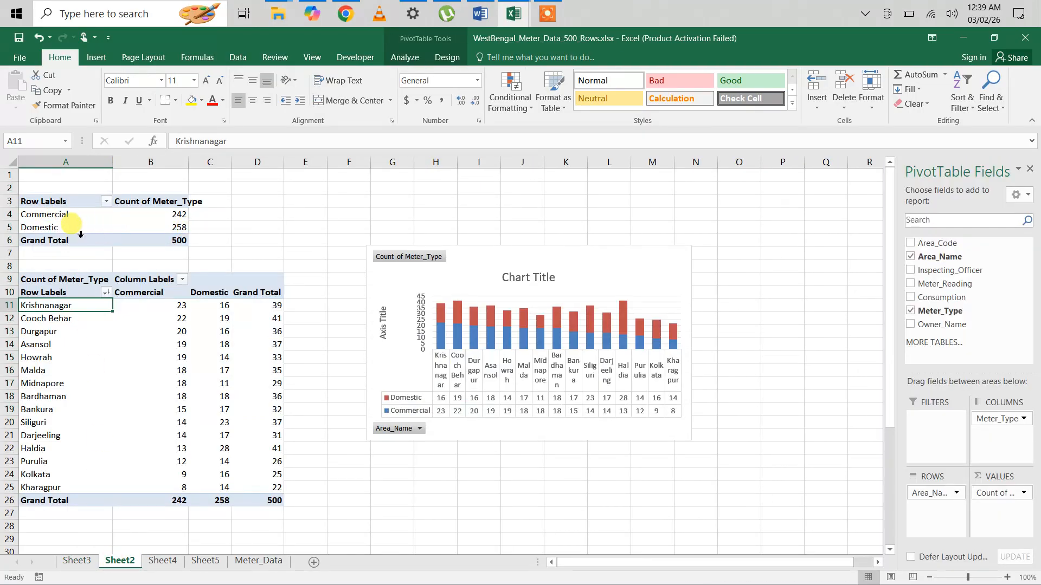
mouse_move(176, 231)
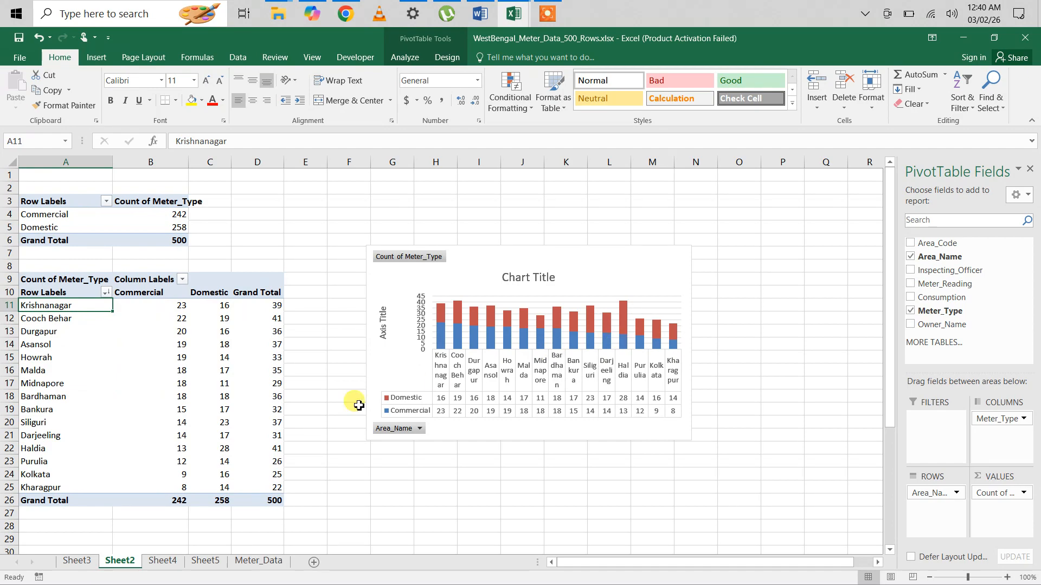
left_click(165, 560)
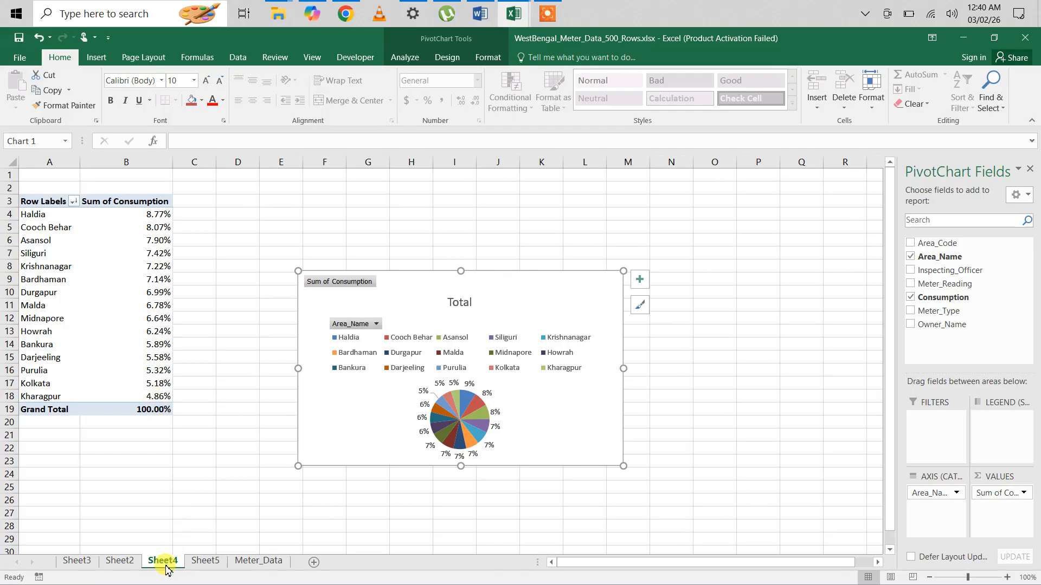
left_click(205, 564)
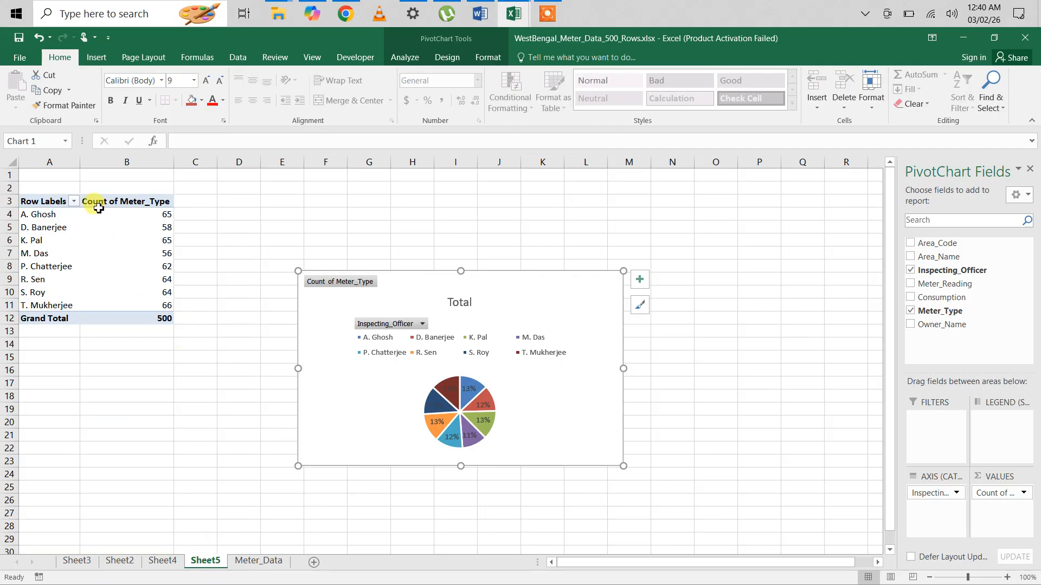
left_click(38, 218)
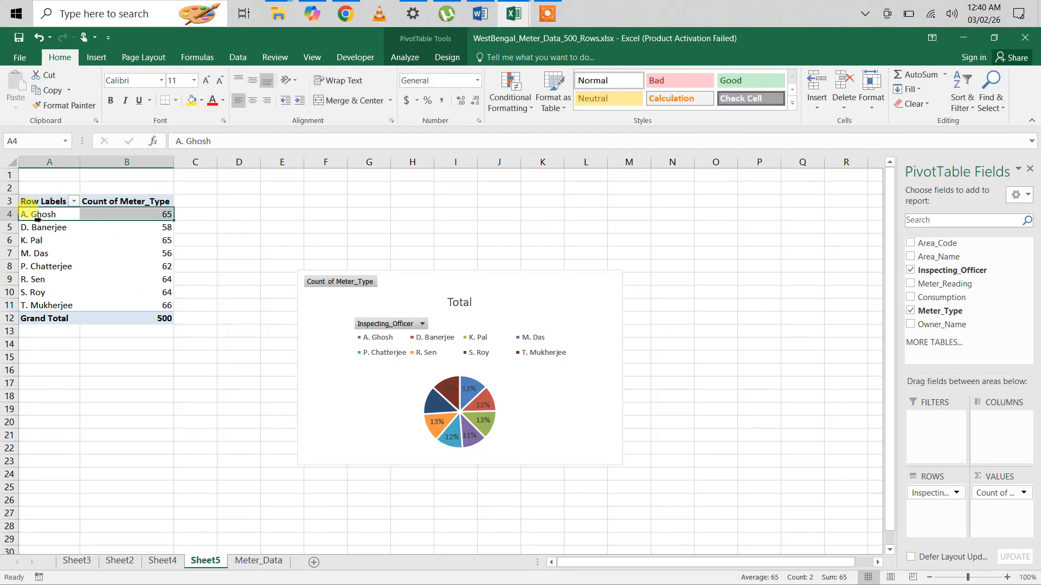
left_click(134, 216)
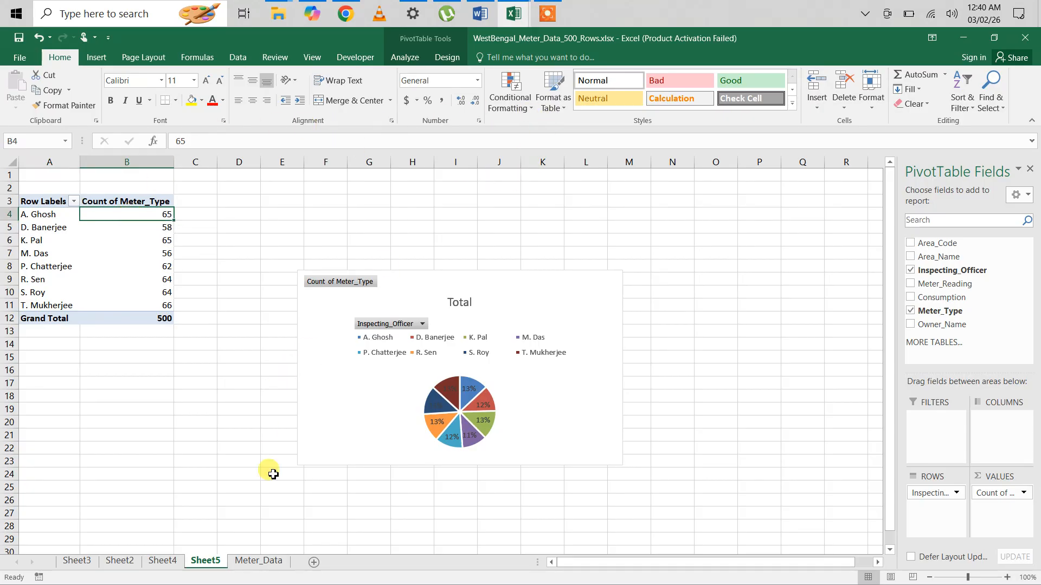
Clear the Inspecting_Officer filter from the Meter_Data table.
left_click(261, 561)
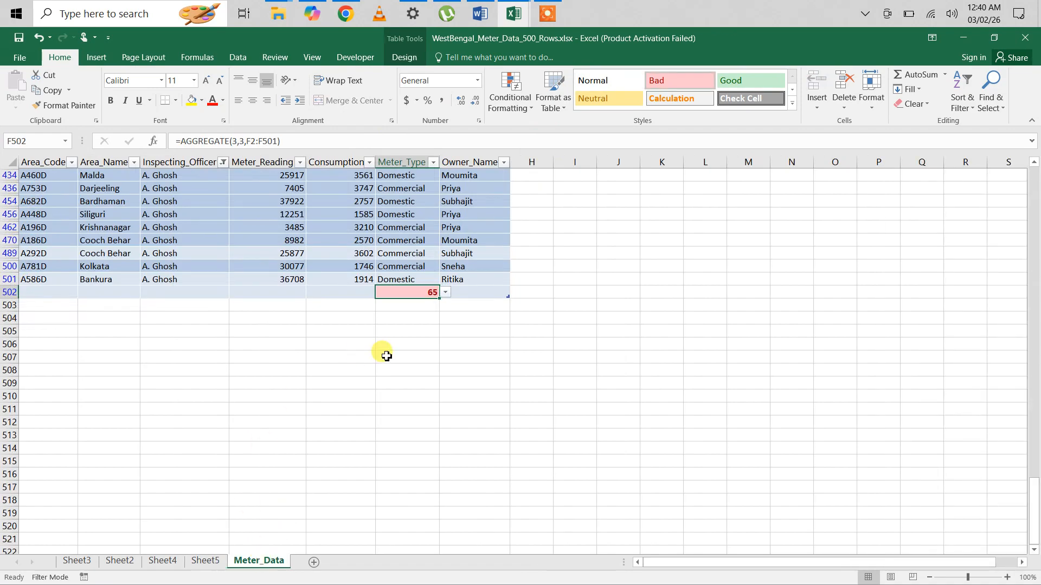
scroll(384, 355, "up", 19)
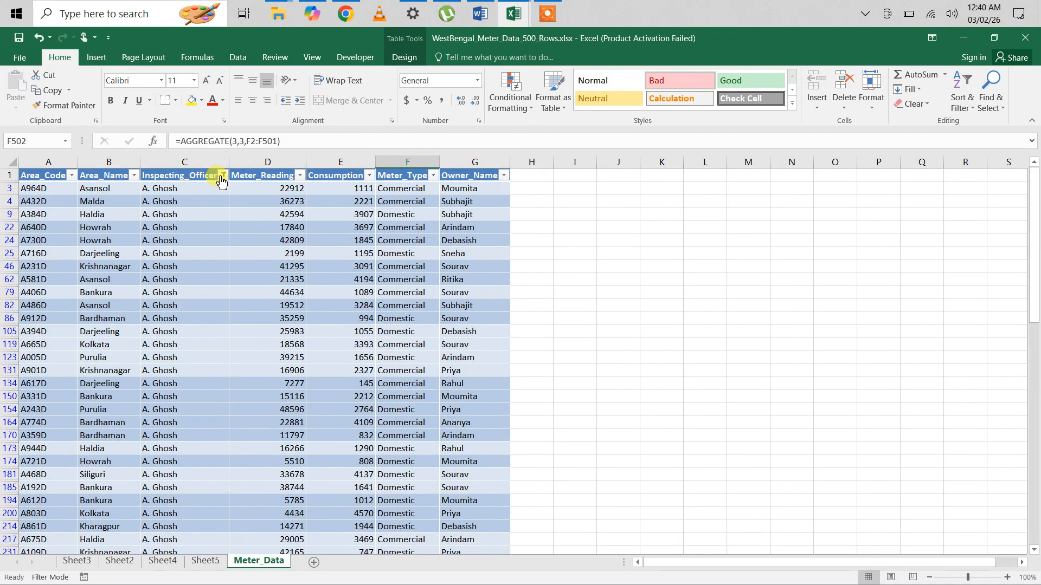
left_click(224, 175)
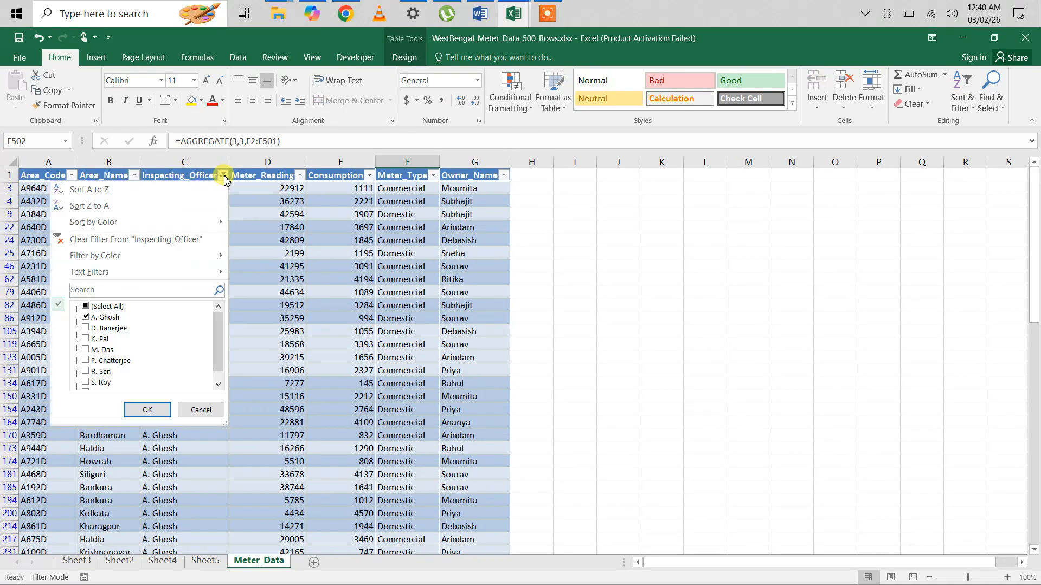
left_click(167, 239)
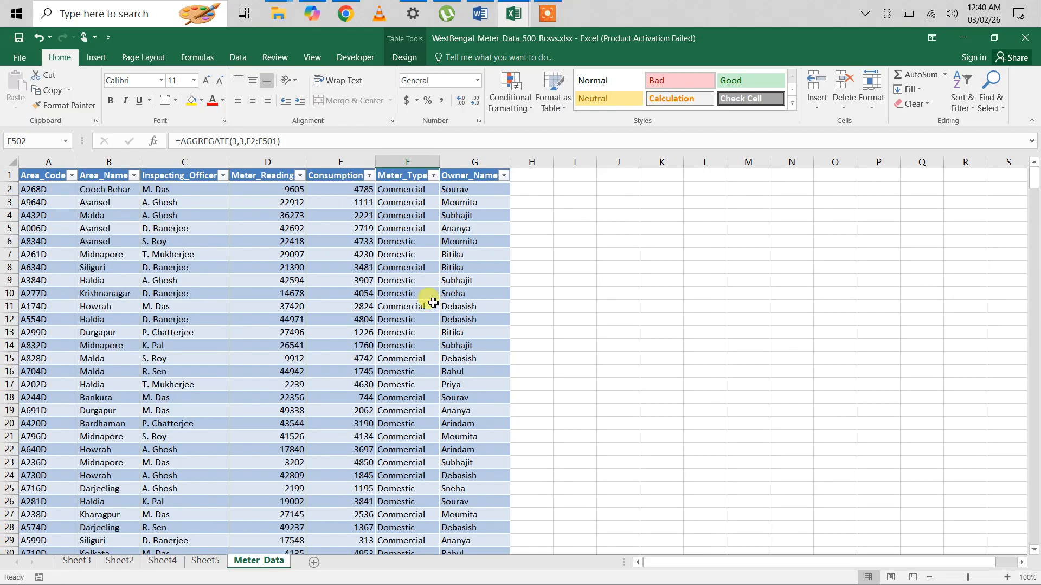
Look through the unfiltered Meter_Data records, examining the inspecting officer entries down the table.
scroll(458, 322, "down", 19)
scroll(460, 324, "down", 20)
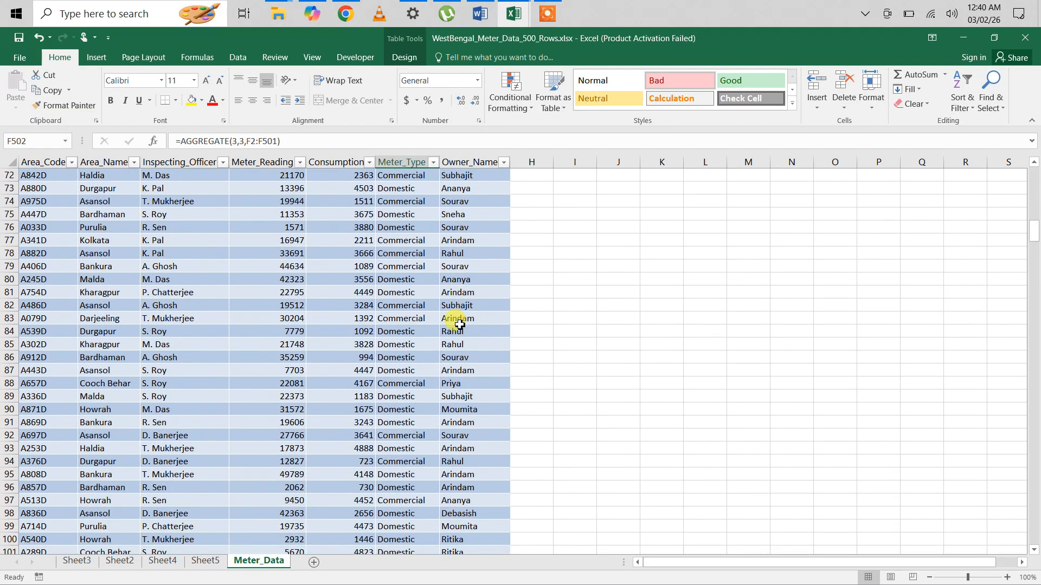
scroll(459, 324, "down", 16)
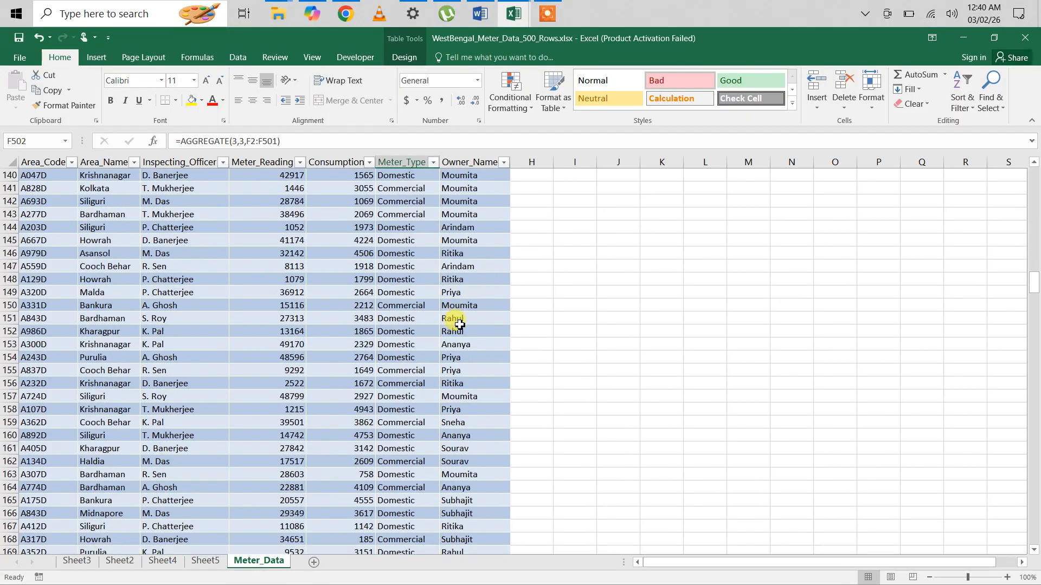
scroll(459, 324, "down", 8)
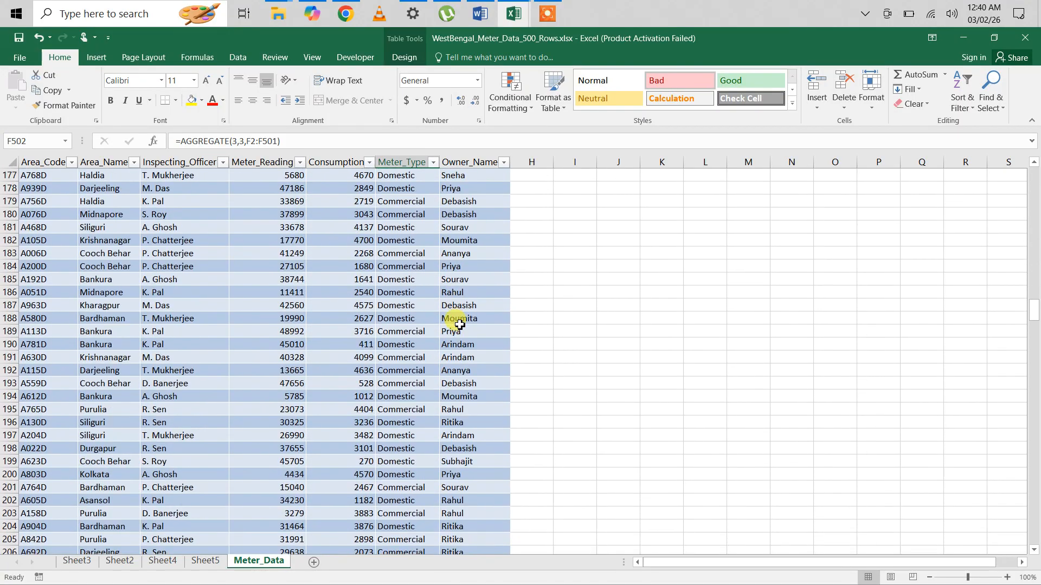
scroll(459, 324, "down", 5)
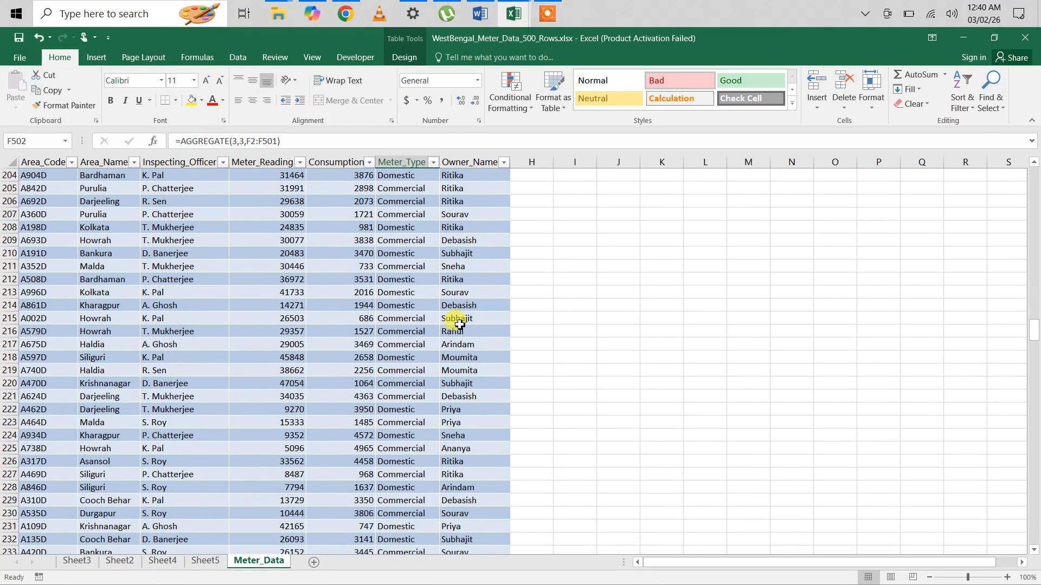
left_click(165, 344)
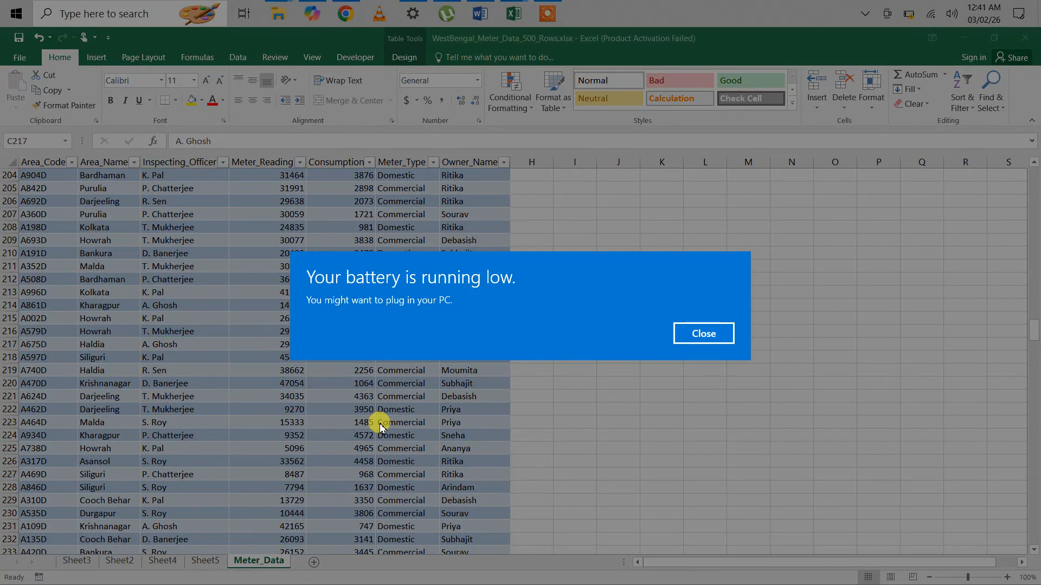
key("Return")
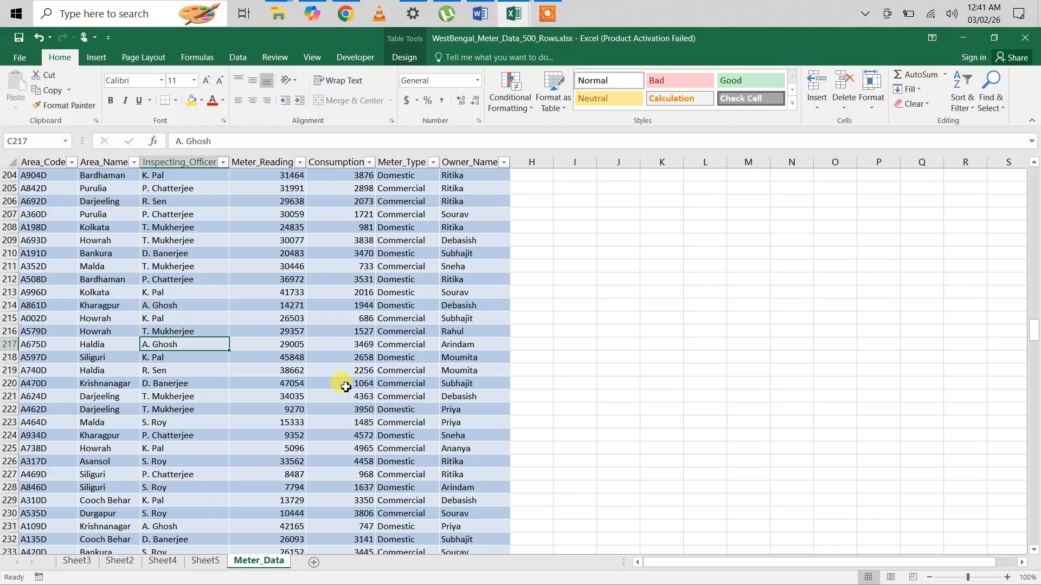
scroll(274, 434, "down", 12)
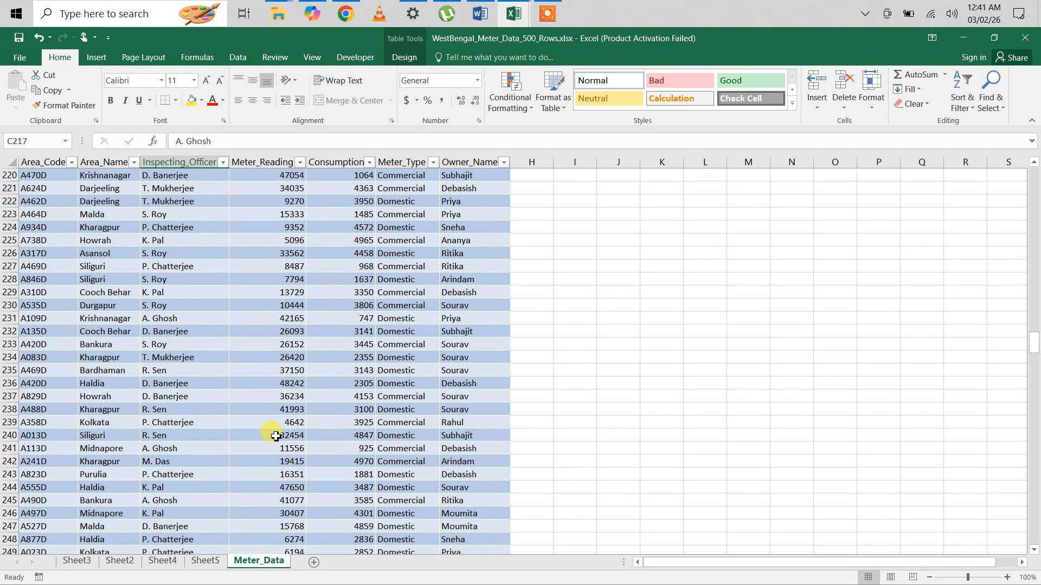
scroll(276, 437, "down", 16)
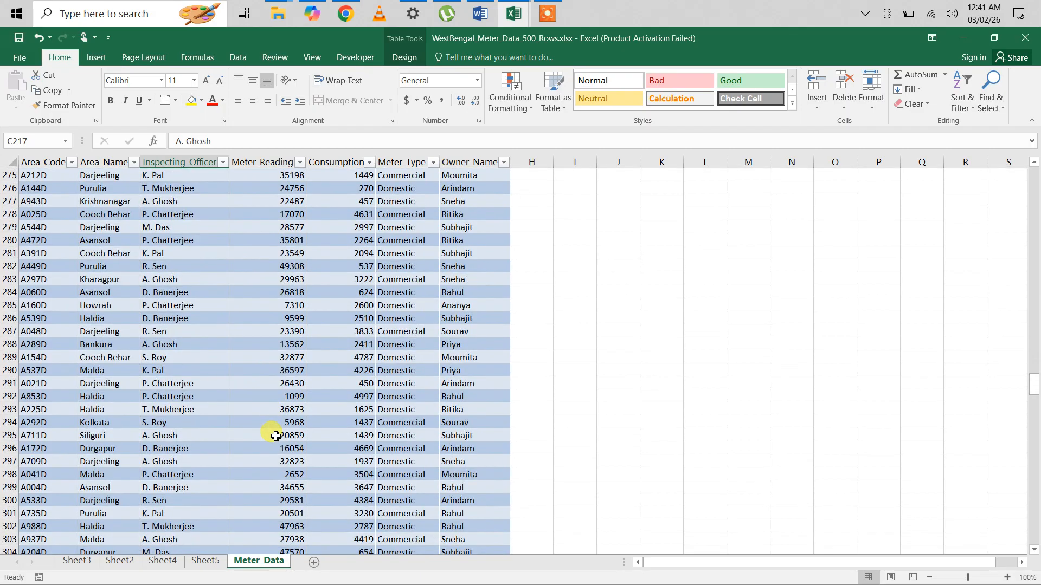
scroll(276, 436, "up", 1)
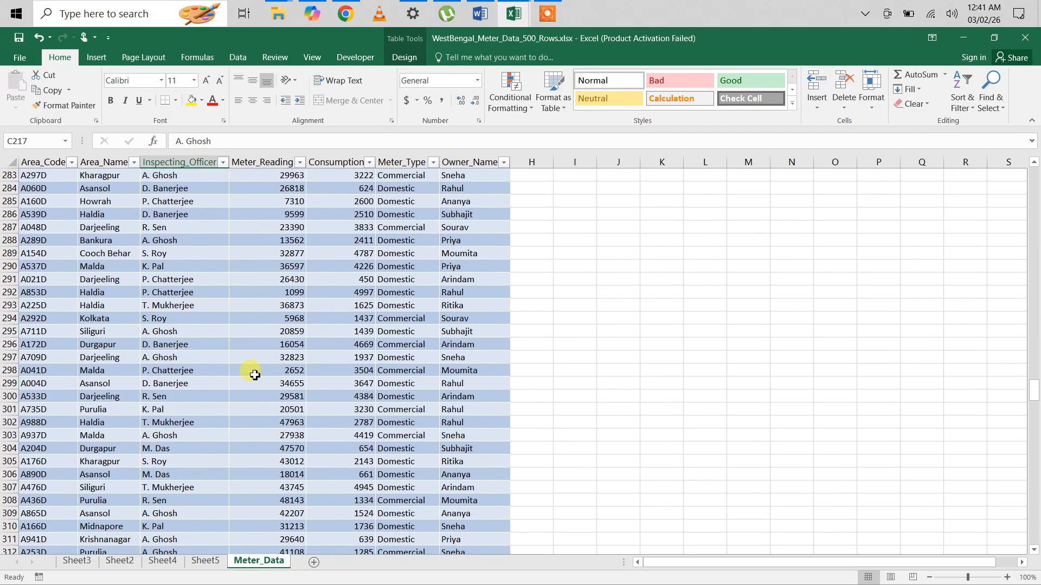
scroll(252, 391, "down", 15)
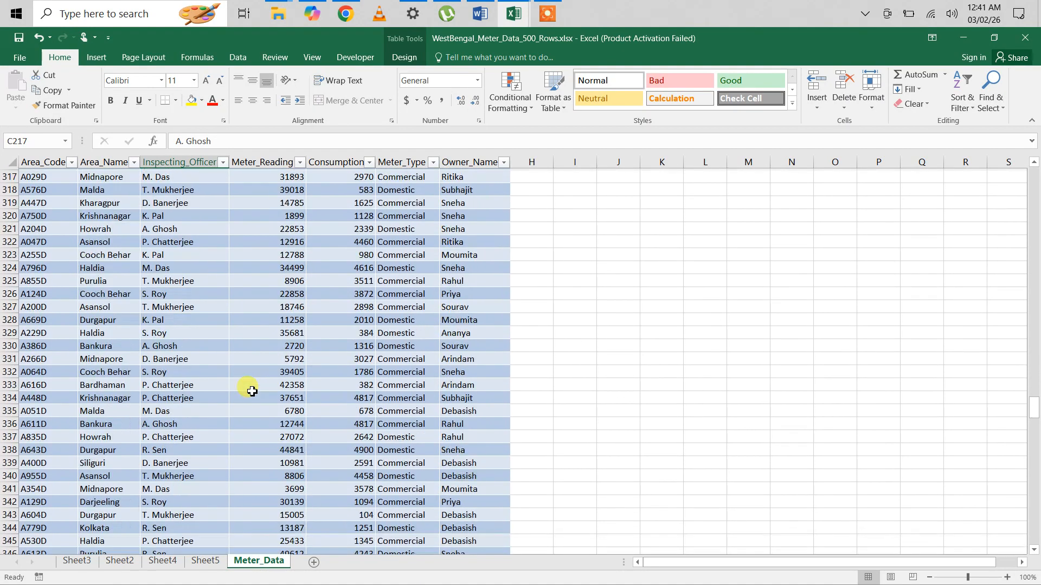
scroll(252, 391, "down", 6)
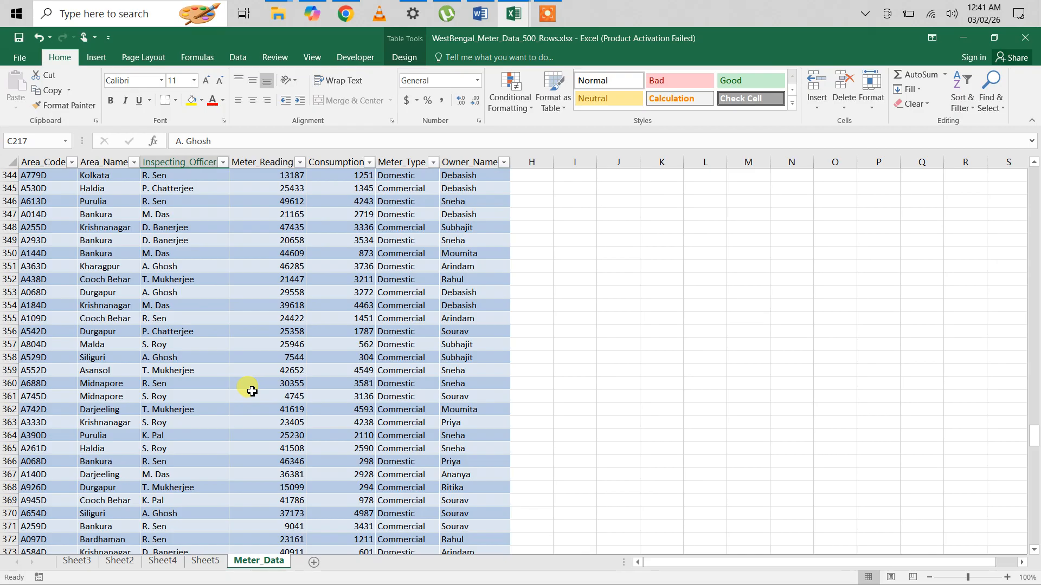
scroll(252, 392, "down", 12)
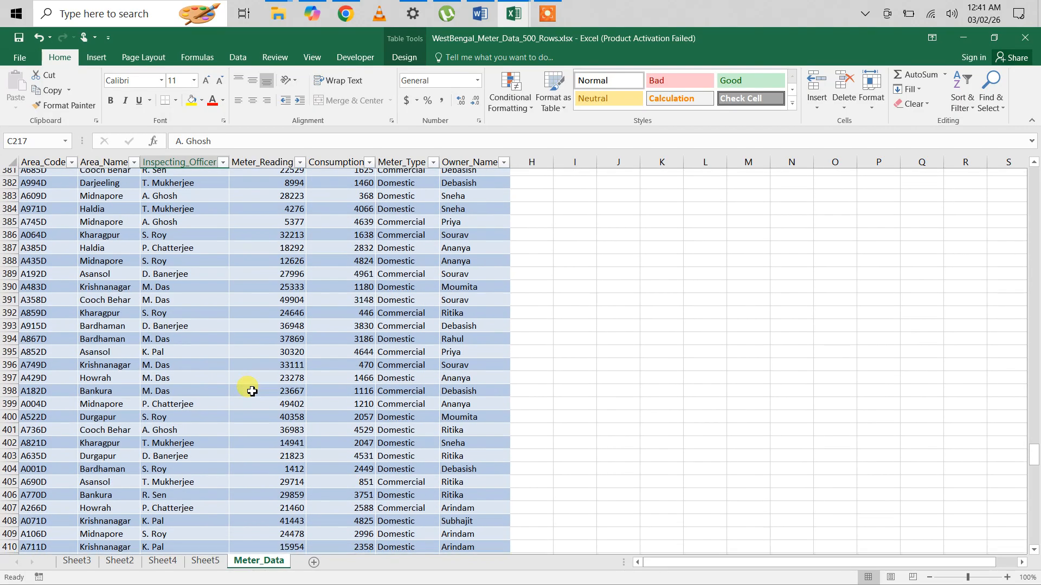
scroll(252, 392, "up", 3)
scroll(252, 391, "down", 3)
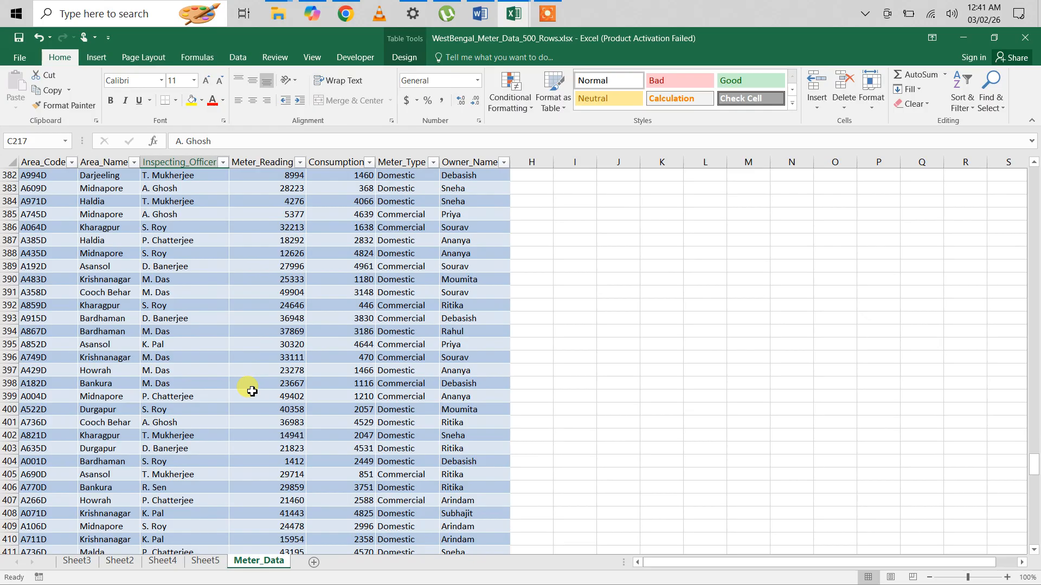
left_click(547, 13)
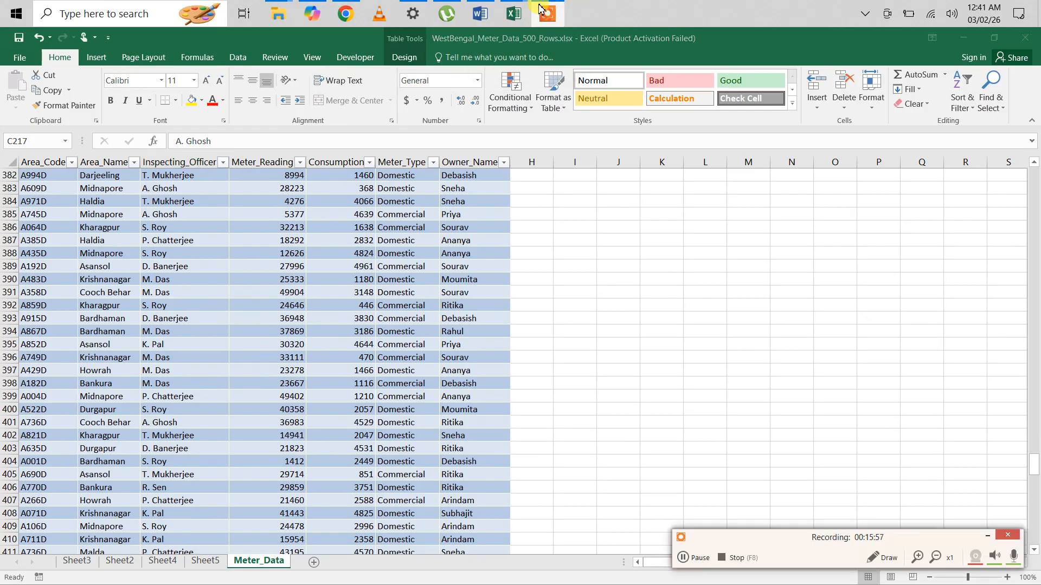